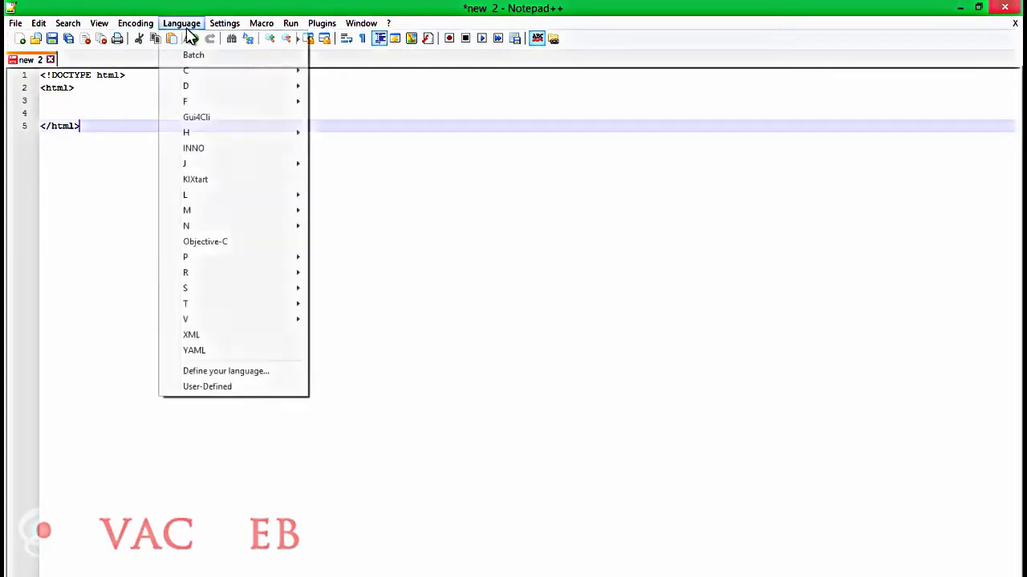
Set the document's syntax language to HTML.
{"action": "mouse_move", "coordinate": [224, 140]}
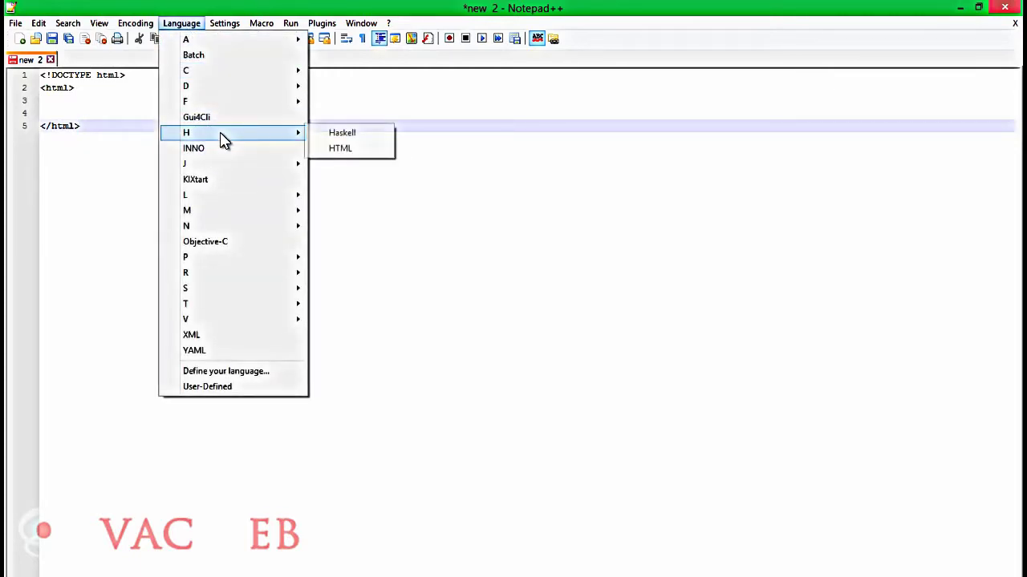
{"action": "left_click", "coordinate": [342, 148]}
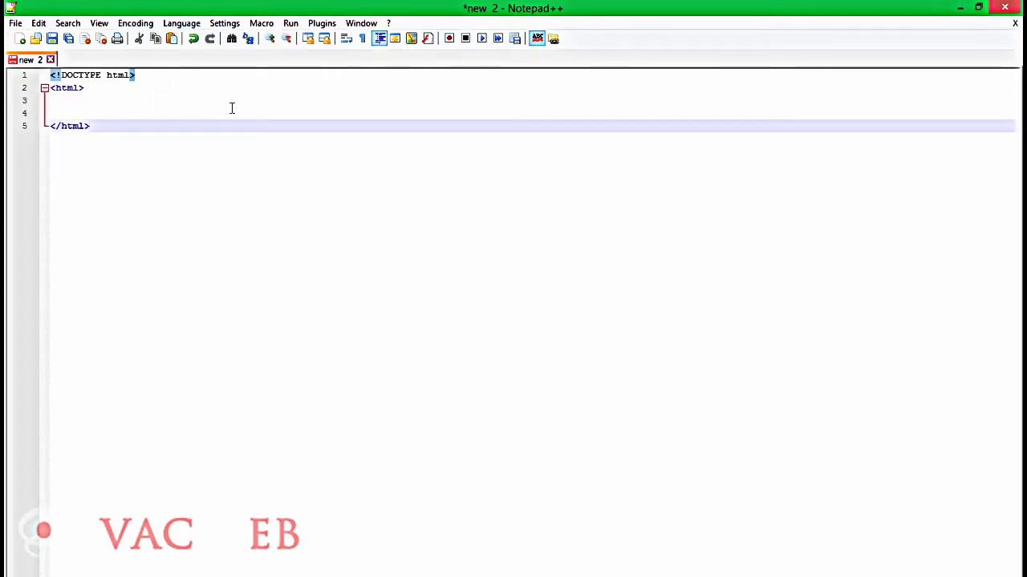
Add an indented <head> element with blank lines between its opening and closing tags inside the html element.
{"action": "left_click", "coordinate": [204, 98]}
{"action": "type", "text": "<head>"}
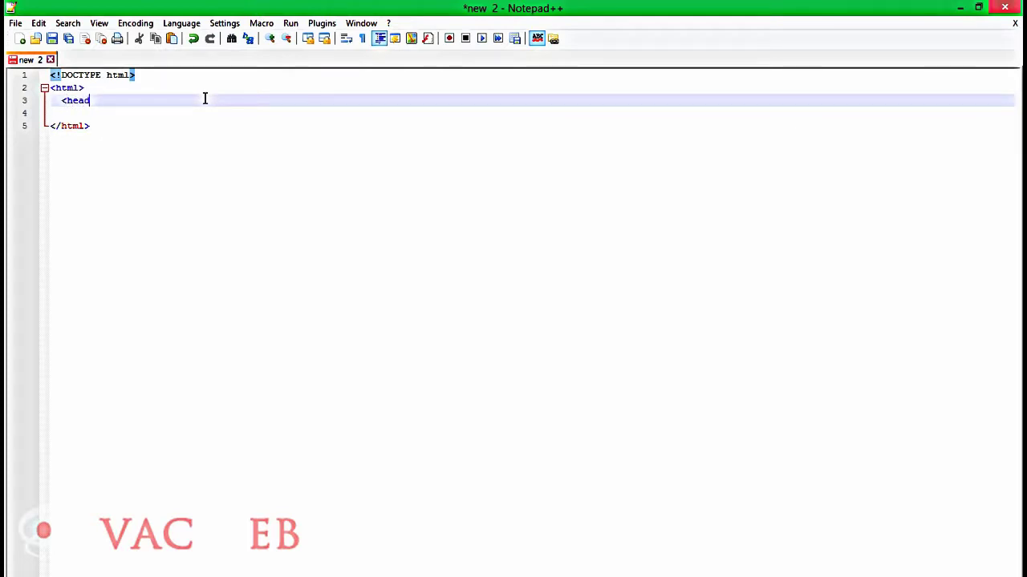
{"action": "key", "text": "Return"}
{"action": "key", "text": "Return"}
{"action": "key", "text": "Return"}
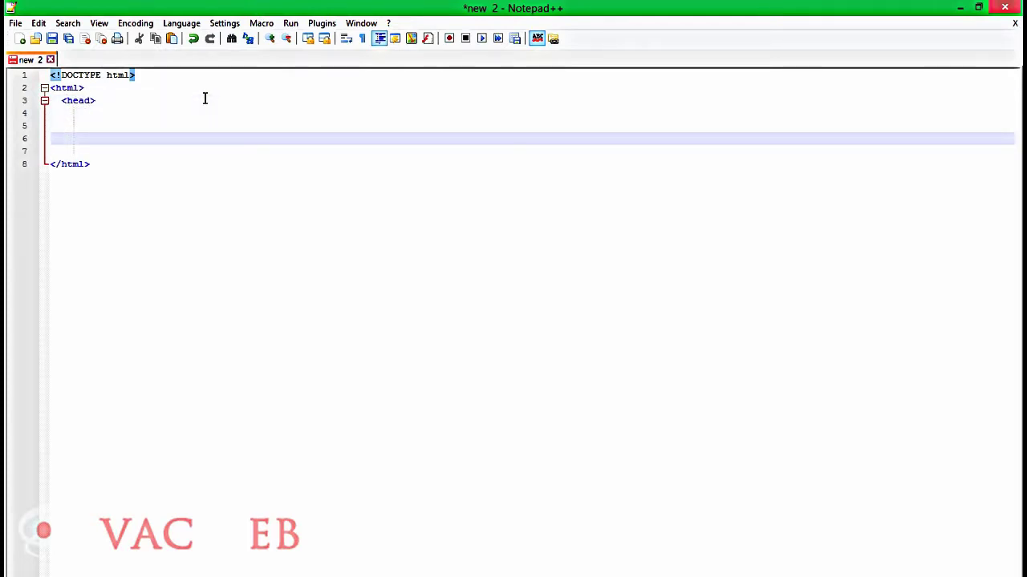
{"action": "type", "text": "</head>"}
{"action": "key", "text": "Return"}
{"action": "key", "text": "Return"}
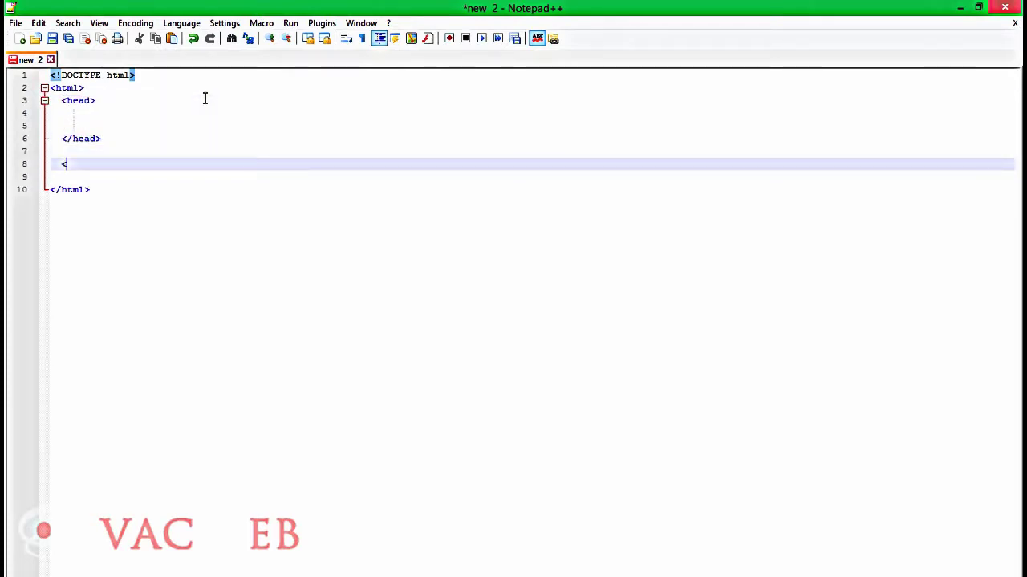
Add a <body> element with blank lines between its opening and closing tags below the head element.
{"action": "type", "text": "<boody>"}
{"action": "key", "text": "Return"}
{"action": "key", "text": "Return"}
{"action": "key", "text": "Return"}
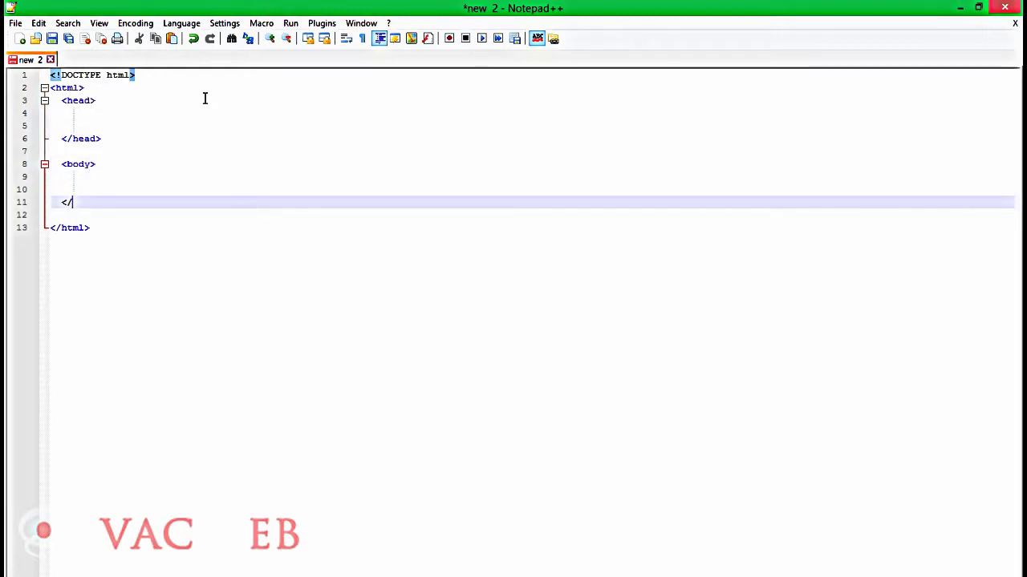
{"action": "type", "text": "</body>"}
Collapse and expand the body block several times to try out code folding.
{"action": "left_click_drag", "start_coordinate": [105, 179], "coordinate": [152, 191]}
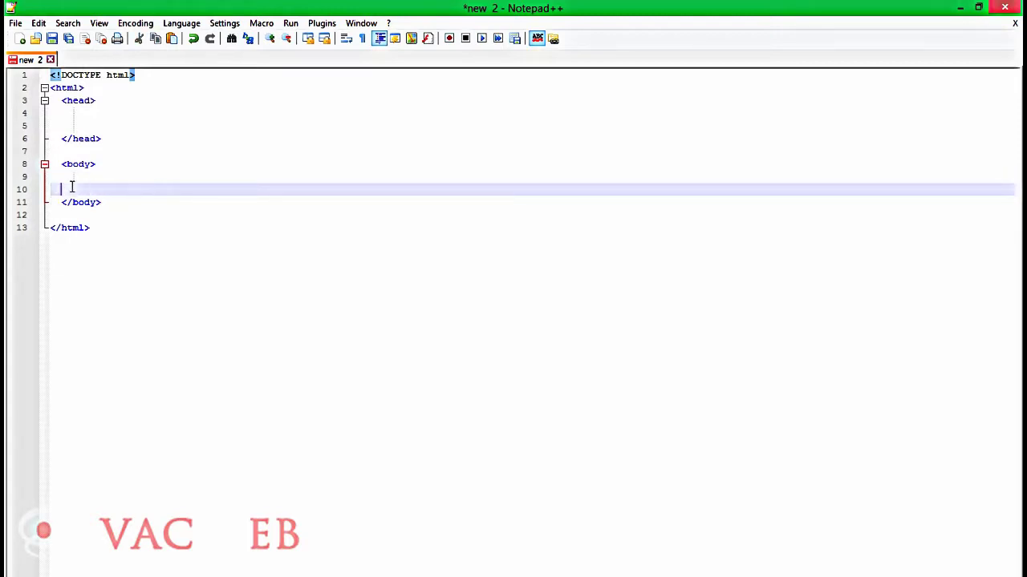
{"action": "left_click", "coordinate": [44, 165]}
{"action": "left_click", "coordinate": [44, 165]}
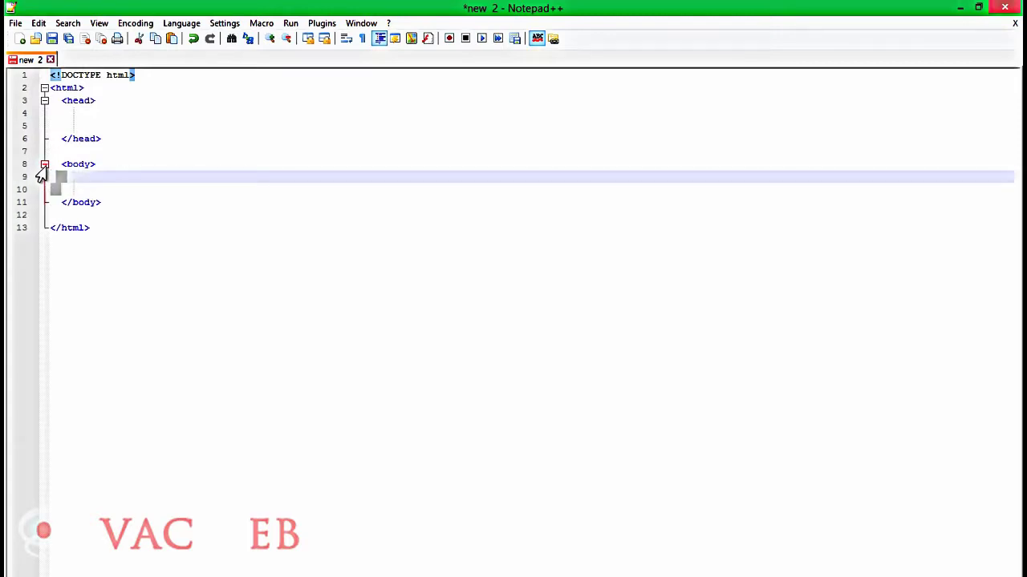
{"action": "left_click", "coordinate": [44, 164]}
{"action": "left_click", "coordinate": [44, 164]}
{"action": "left_click", "coordinate": [44, 164]}
{"action": "left_click", "coordinate": [44, 165]}
{"action": "left_click", "coordinate": [162, 175]}
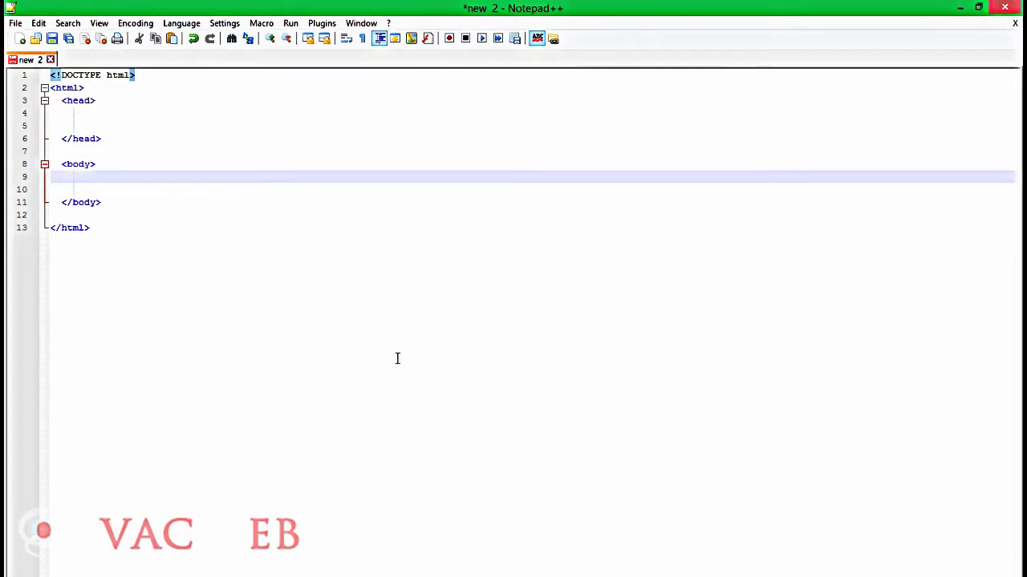
Open the Style Configurator and examine the Global Styles entries, including Global override, Bad brace colour, Fold margin and Mark Style 1.
{"action": "left_click", "coordinate": [225, 23]}
{"action": "left_click", "coordinate": [239, 55]}
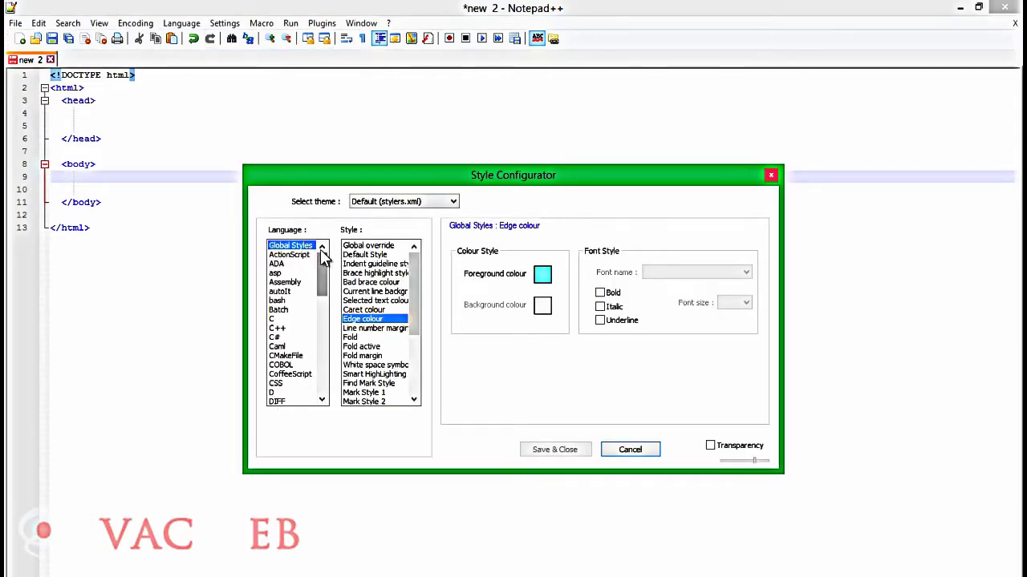
{"action": "left_click", "coordinate": [364, 247]}
{"action": "left_click_drag", "start_coordinate": [321, 273], "coordinate": [319, 246]}
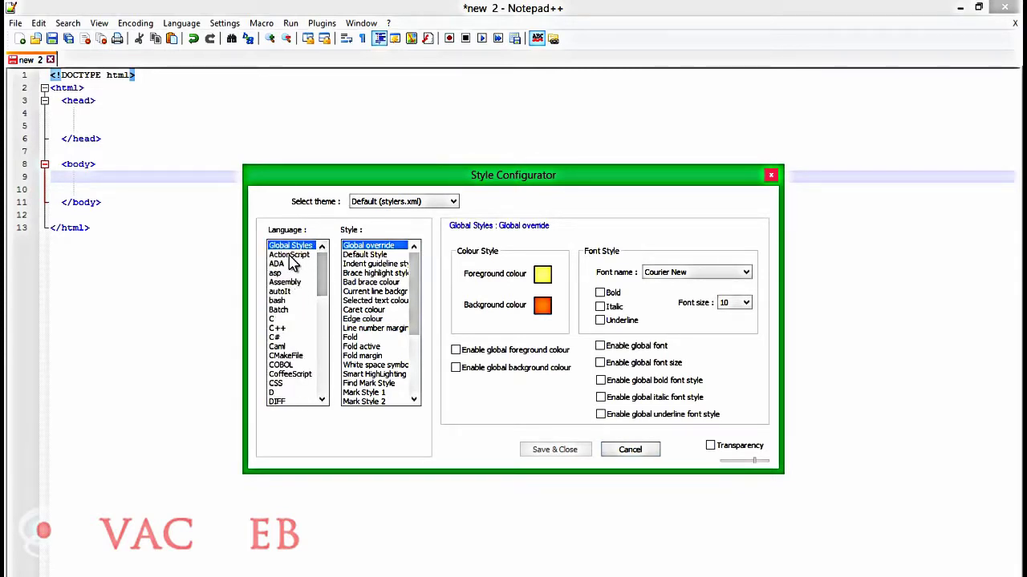
{"action": "left_click", "coordinate": [369, 282]}
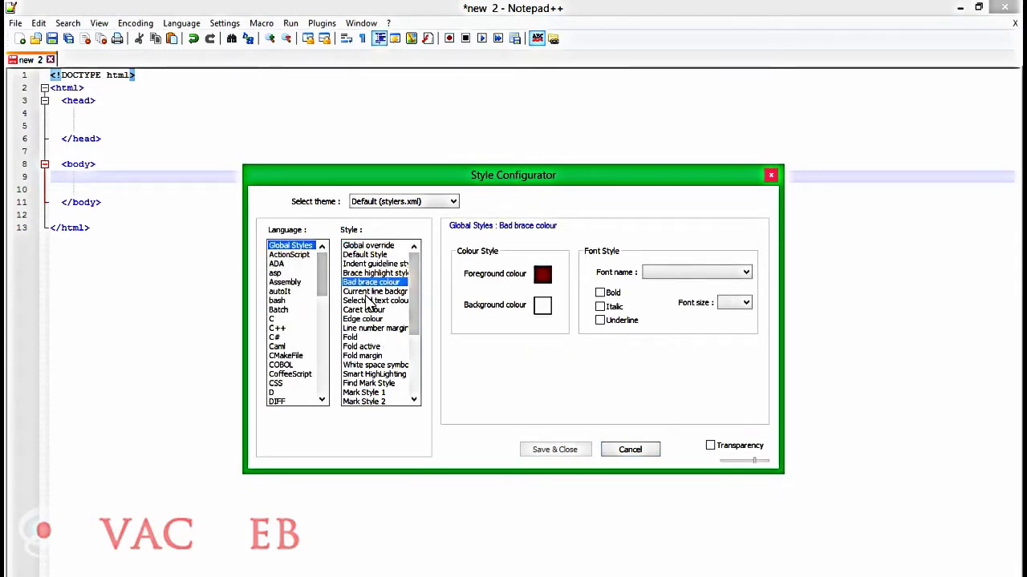
{"action": "left_click", "coordinate": [365, 310]}
{"action": "left_click", "coordinate": [361, 337]}
{"action": "left_click", "coordinate": [363, 355]}
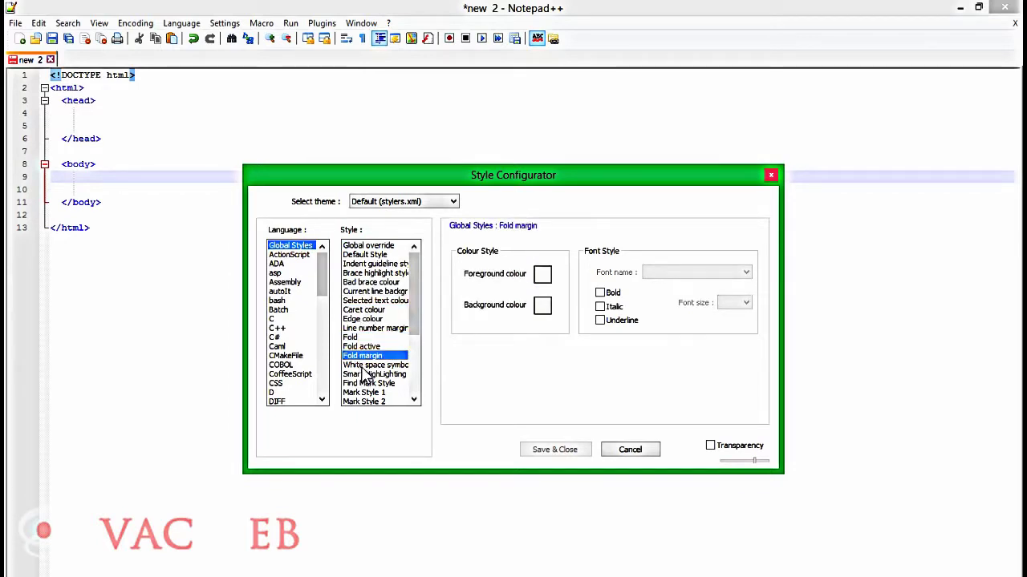
{"action": "left_click", "coordinate": [361, 366]}
{"action": "left_click", "coordinate": [365, 375]}
{"action": "left_click", "coordinate": [365, 384]}
{"action": "left_click", "coordinate": [365, 393]}
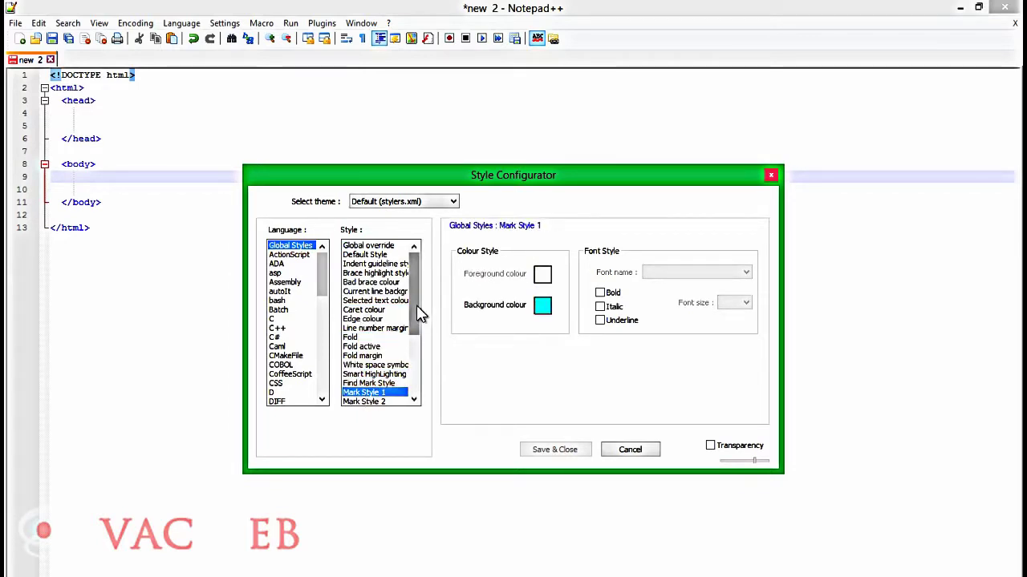
{"action": "left_click_drag", "start_coordinate": [418, 313], "coordinate": [415, 259]}
{"action": "left_click", "coordinate": [374, 328]}
{"action": "left_click", "coordinate": [374, 355]}
Review the Global Styles settings from Default Style through the current line, selected text, caret and fold colours to Fold active.
{"action": "left_click", "coordinate": [391, 257]}
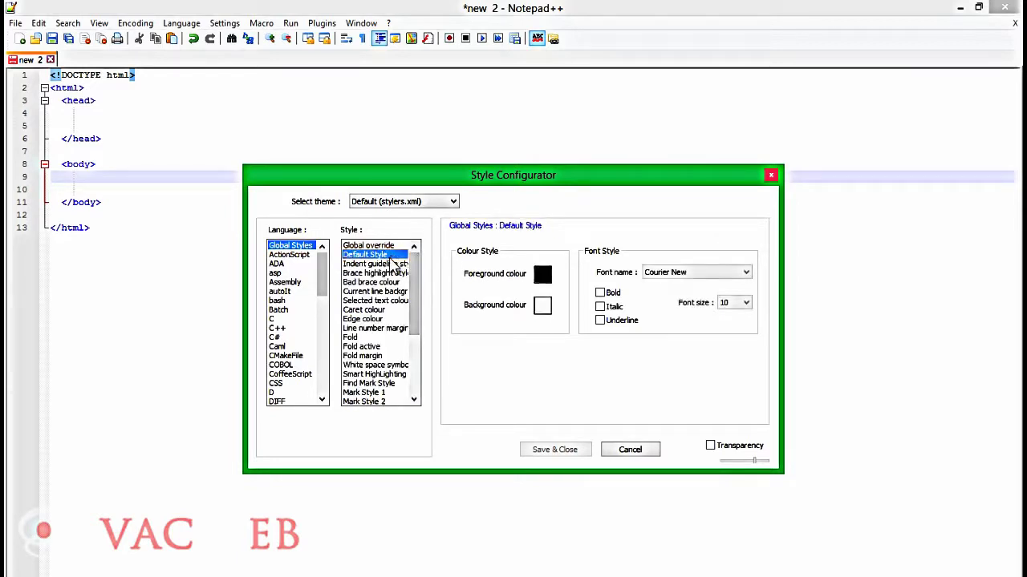
{"action": "left_click", "coordinate": [393, 264]}
{"action": "left_click", "coordinate": [393, 274]}
{"action": "left_click", "coordinate": [391, 291]}
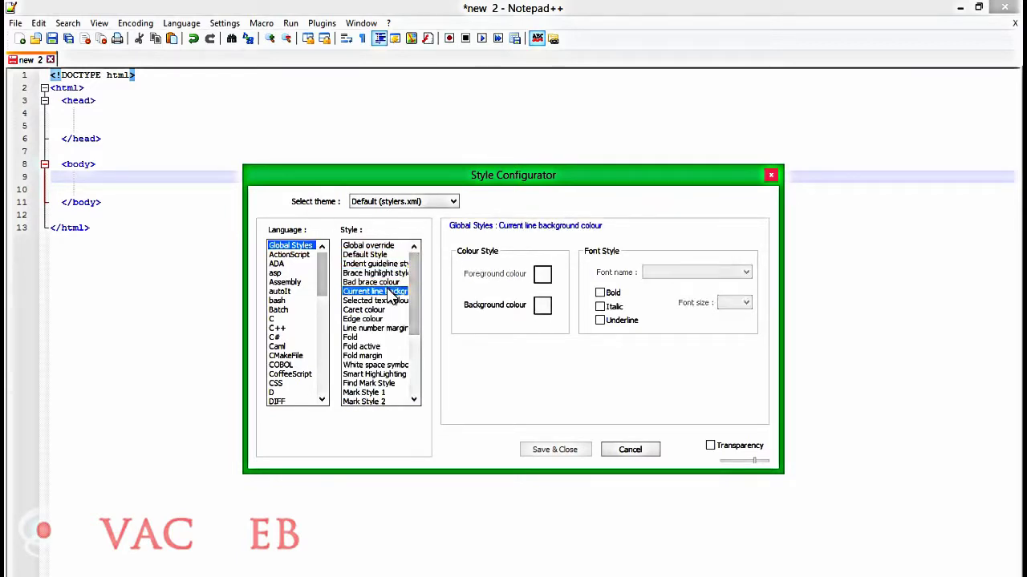
{"action": "left_click", "coordinate": [391, 301]}
{"action": "left_click", "coordinate": [390, 310]}
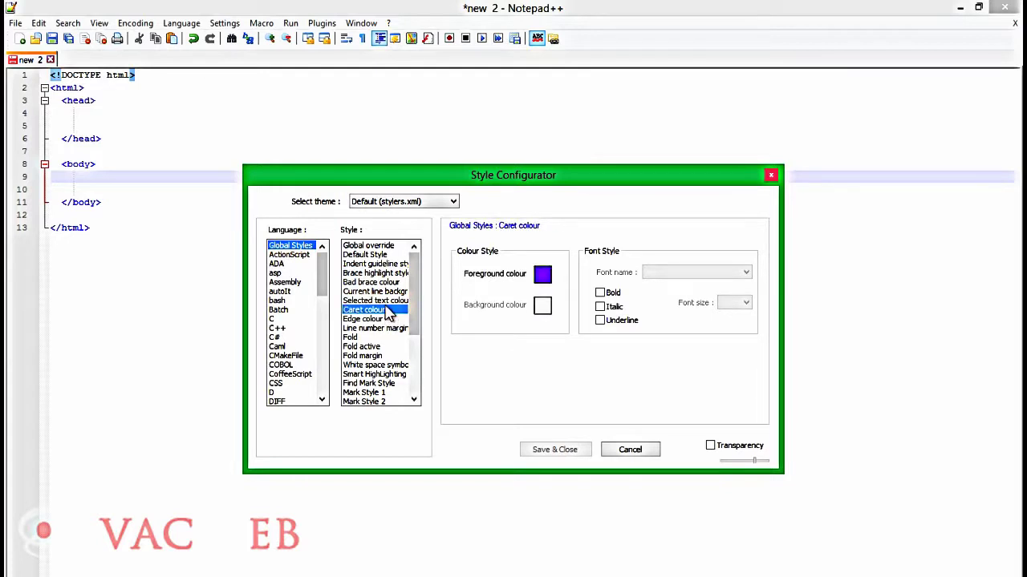
{"action": "key", "text": "Up"}
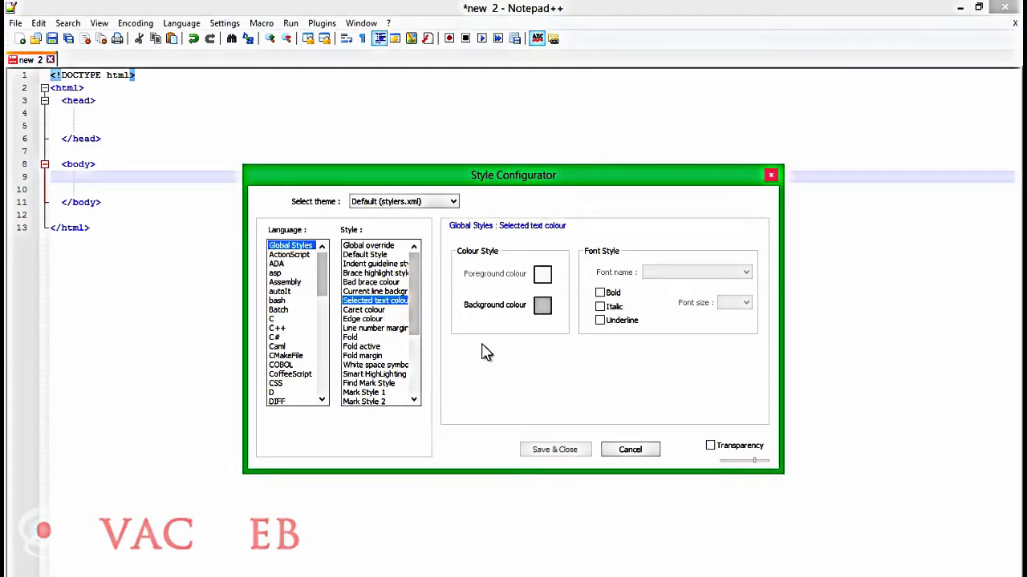
{"action": "left_click", "coordinate": [373, 311]}
{"action": "left_click", "coordinate": [372, 328]}
{"action": "left_click", "coordinate": [370, 337]}
{"action": "left_click", "coordinate": [369, 348]}
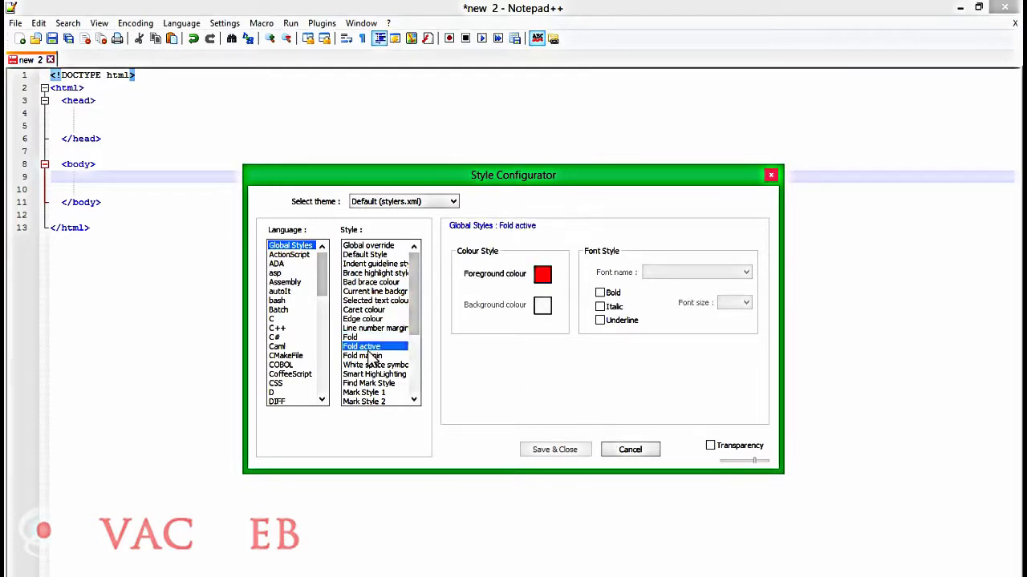
Preview the Black board, Deep Black and HotFudgeSundae themes on the code.
{"action": "left_click", "coordinate": [414, 201]}
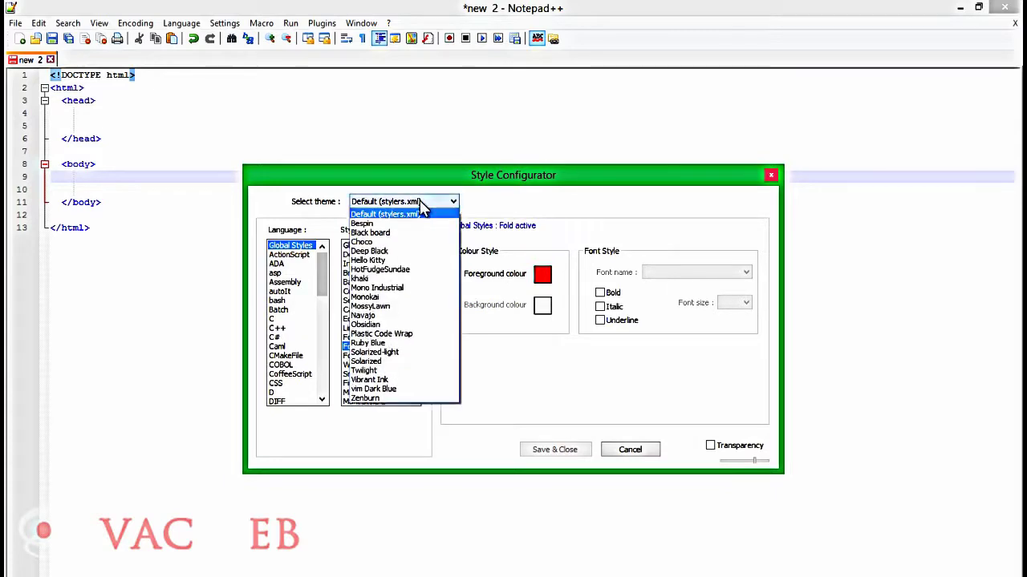
{"action": "left_click", "coordinate": [417, 233]}
{"action": "left_click", "coordinate": [418, 202]}
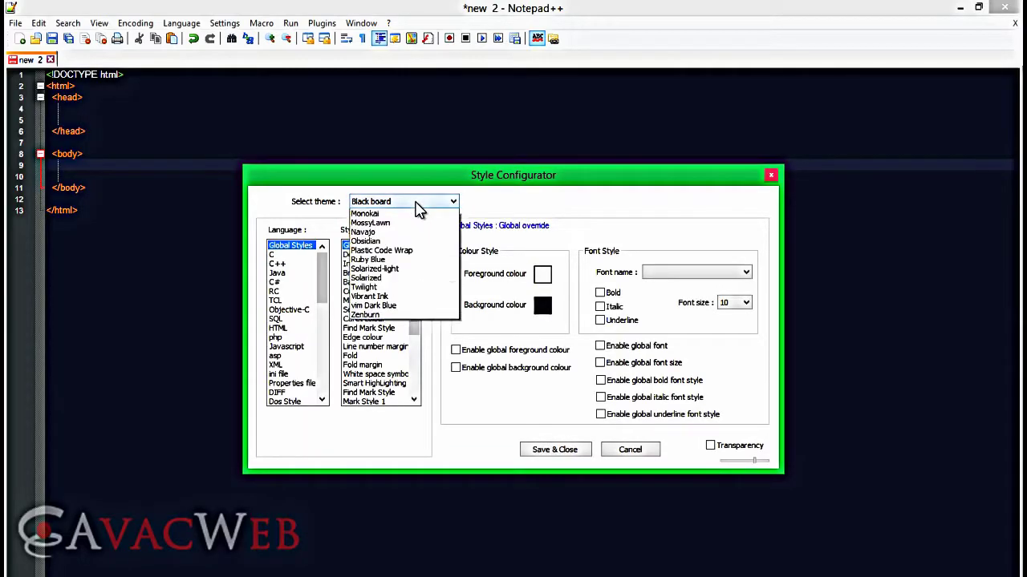
{"action": "left_click", "coordinate": [412, 243]}
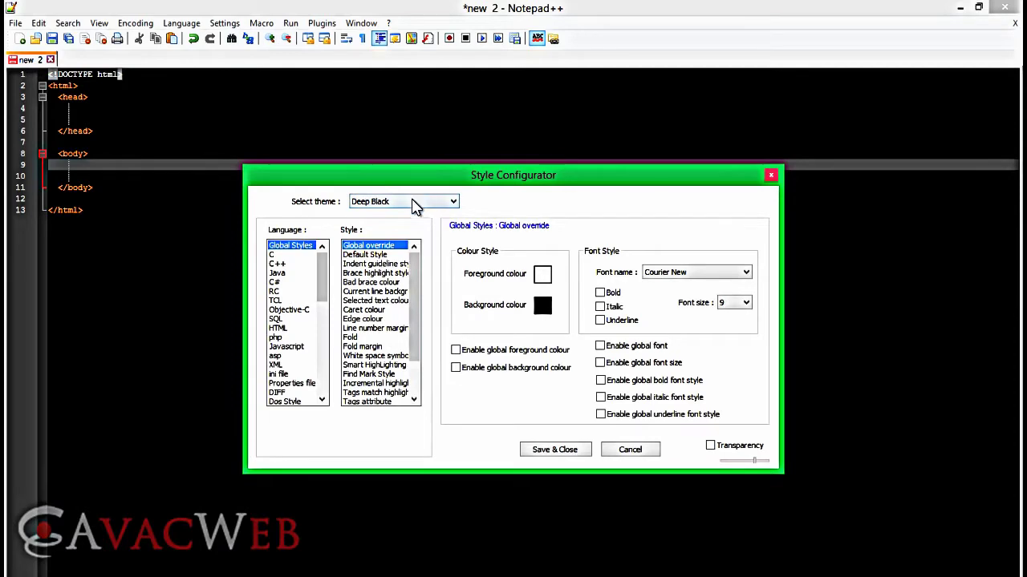
{"action": "left_click", "coordinate": [419, 201]}
{"action": "left_click", "coordinate": [405, 273]}
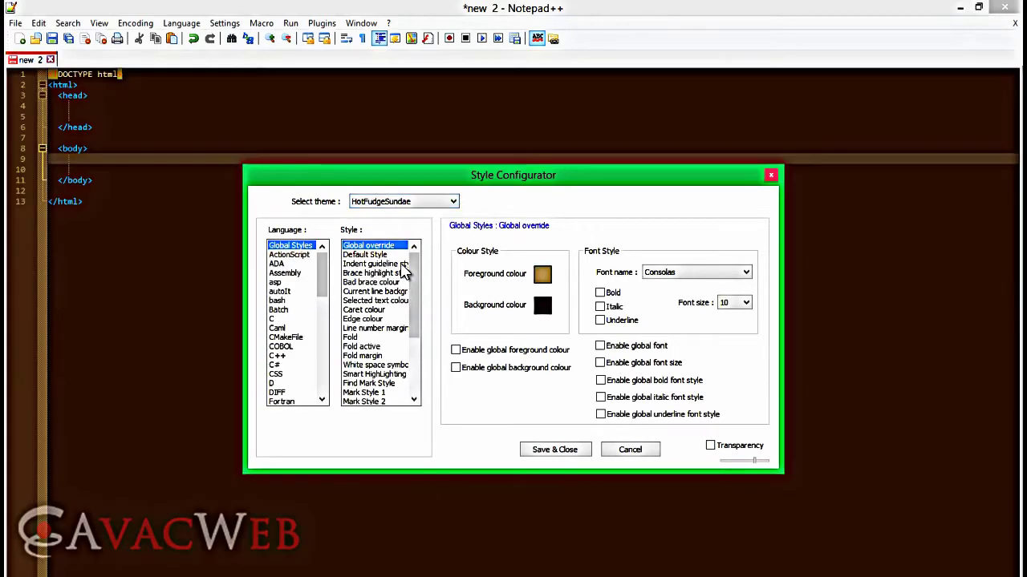
{"action": "left_click", "coordinate": [409, 203]}
{"action": "left_click", "coordinate": [333, 207]}
Apply the Twilight theme, check how it looks on the HTML code, and save the style settings.
{"action": "left_click", "coordinate": [405, 201]}
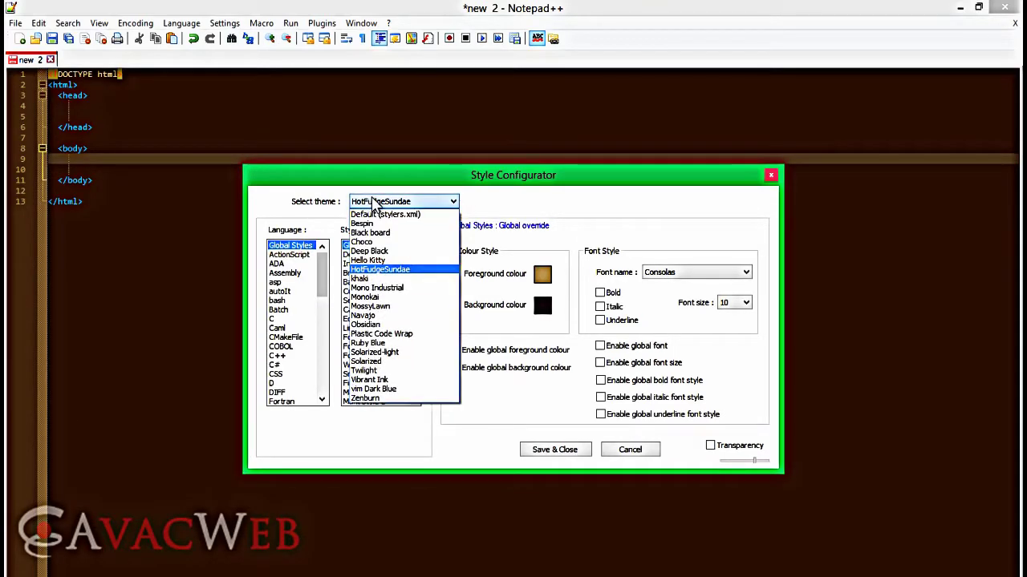
{"action": "left_click", "coordinate": [382, 370]}
{"action": "left_click", "coordinate": [41, 157]}
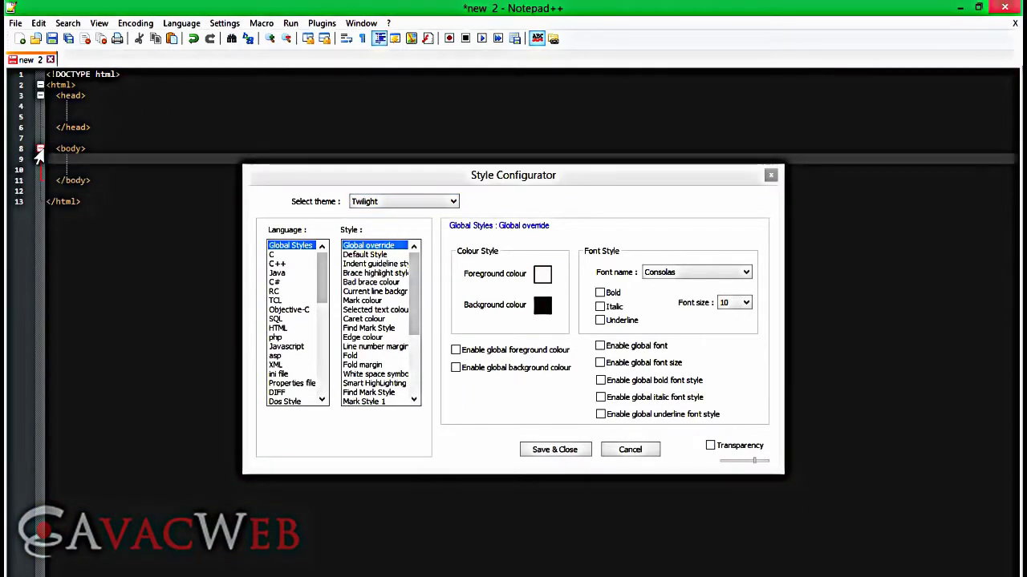
{"action": "left_click", "coordinate": [64, 104]}
{"action": "left_click", "coordinate": [70, 148]}
{"action": "left_click", "coordinate": [110, 193]}
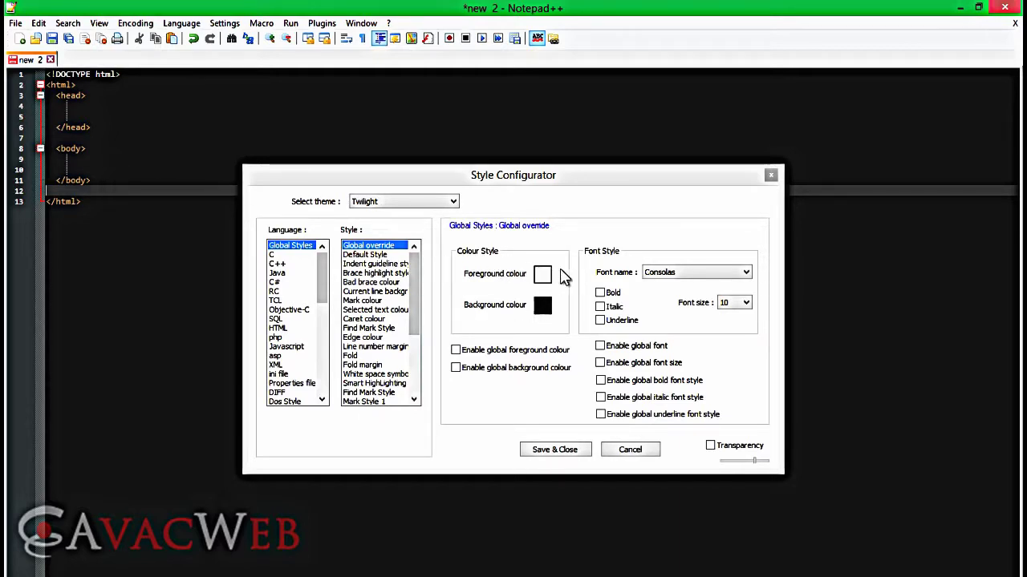
{"action": "left_click", "coordinate": [556, 449]}
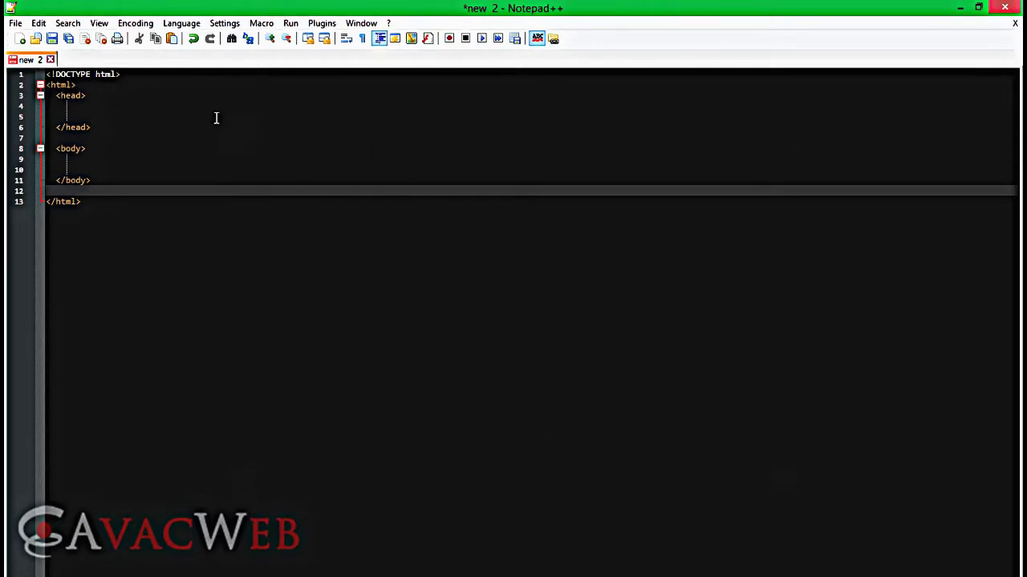
{"action": "left_click", "coordinate": [215, 117]}
{"action": "left_click", "coordinate": [194, 169]}
{"action": "left_click", "coordinate": [140, 109]}
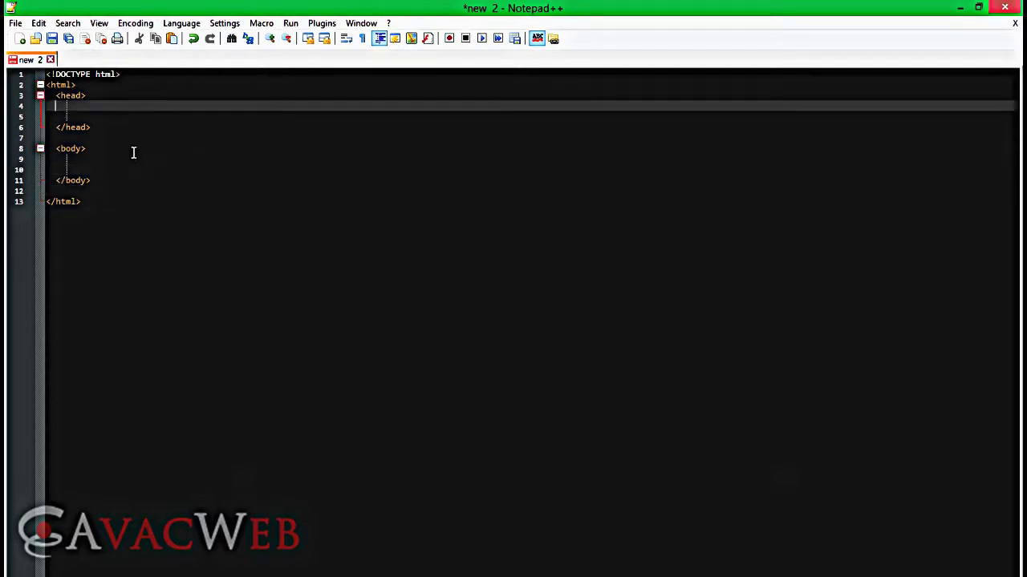
Enable auto-completion on each input in the Auto-Completion preferences.
{"action": "left_click", "coordinate": [218, 26]}
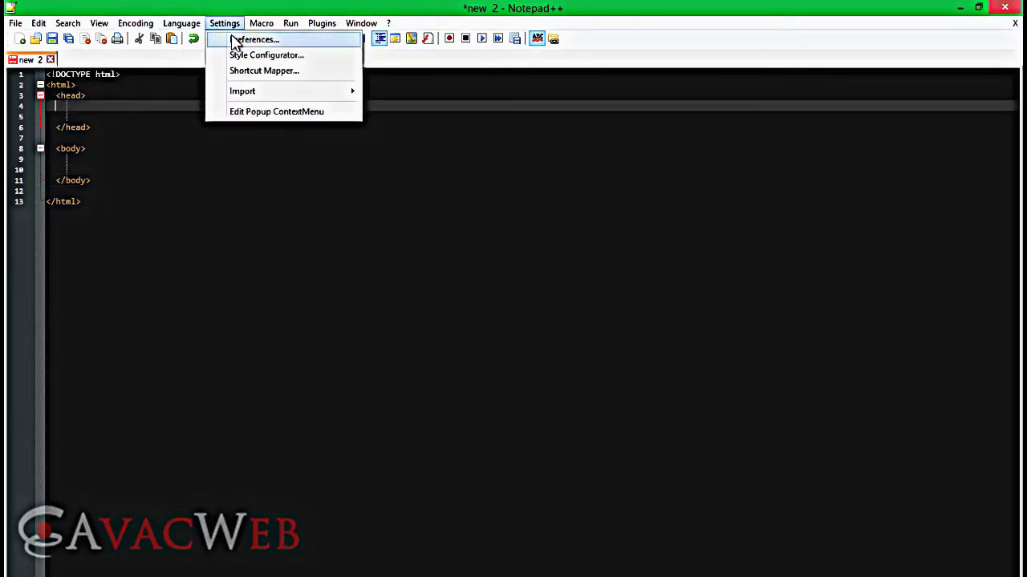
{"action": "left_click", "coordinate": [238, 41]}
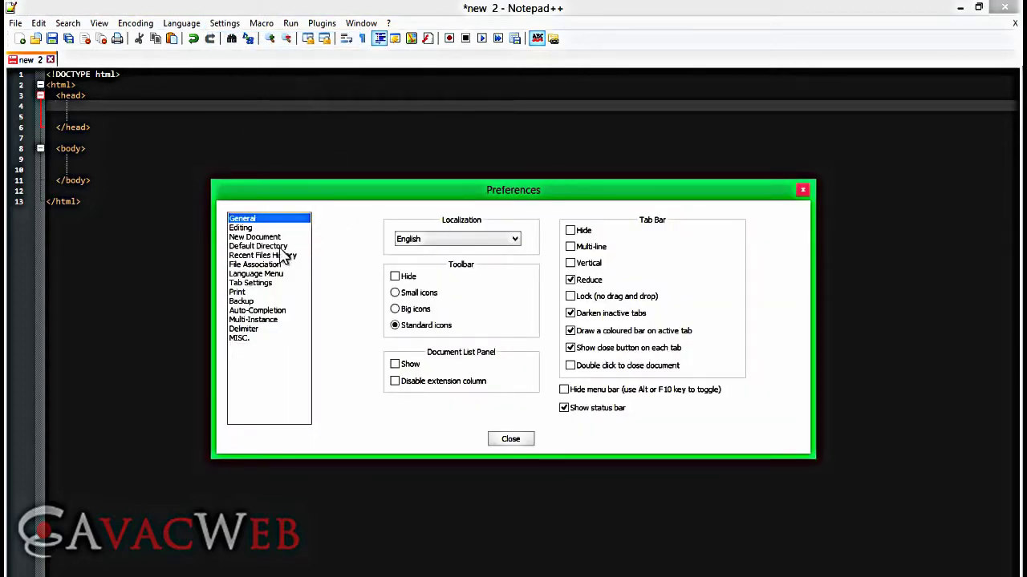
{"action": "left_click", "coordinate": [256, 311]}
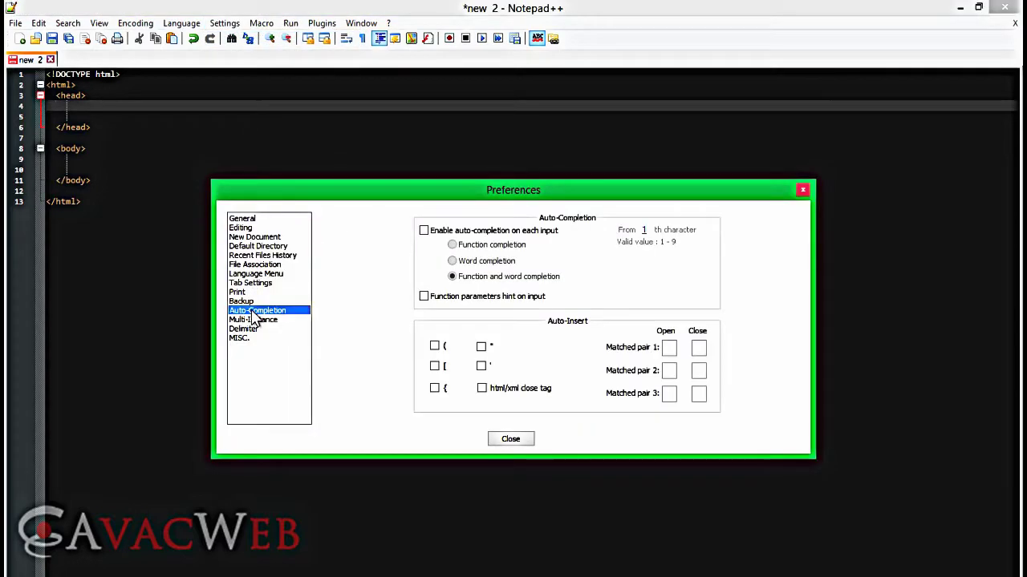
{"action": "left_click", "coordinate": [428, 232]}
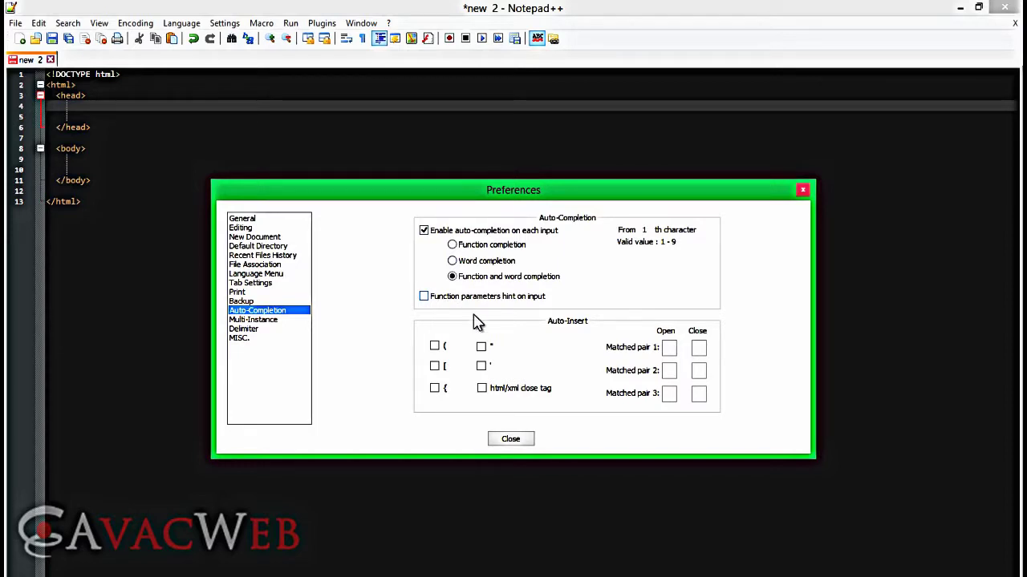
Enable auto-insert for parentheses, brackets, braces, double and single quotes and html/xml close tags, turn on function parameters hint, and close the preferences.
{"action": "left_click", "coordinate": [434, 346]}
{"action": "left_click", "coordinate": [434, 365]}
{"action": "left_click", "coordinate": [434, 389]}
{"action": "left_click", "coordinate": [481, 348]}
{"action": "left_click", "coordinate": [482, 366]}
{"action": "left_click", "coordinate": [483, 390]}
{"action": "left_click", "coordinate": [539, 300]}
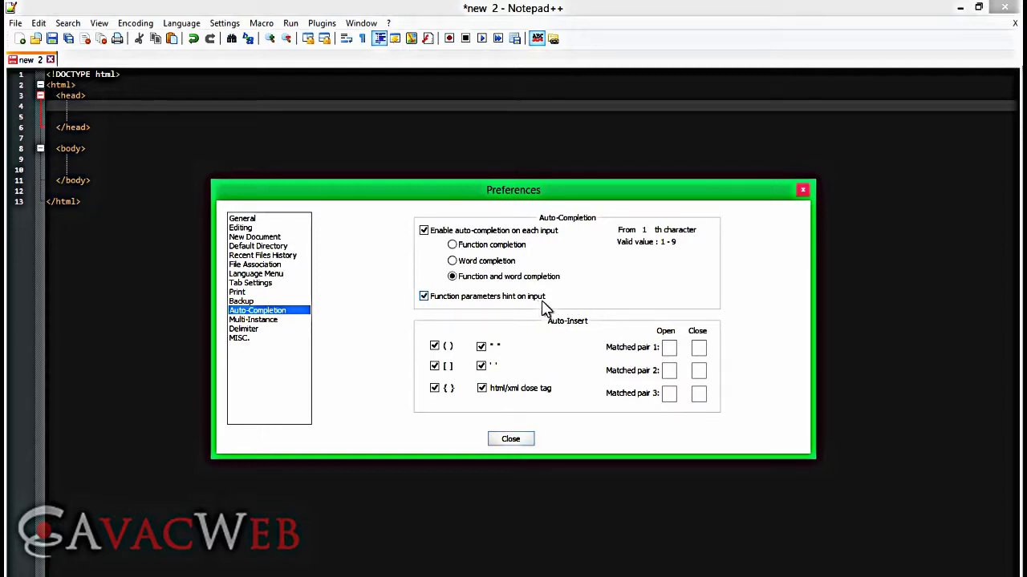
{"action": "left_click", "coordinate": [803, 190]}
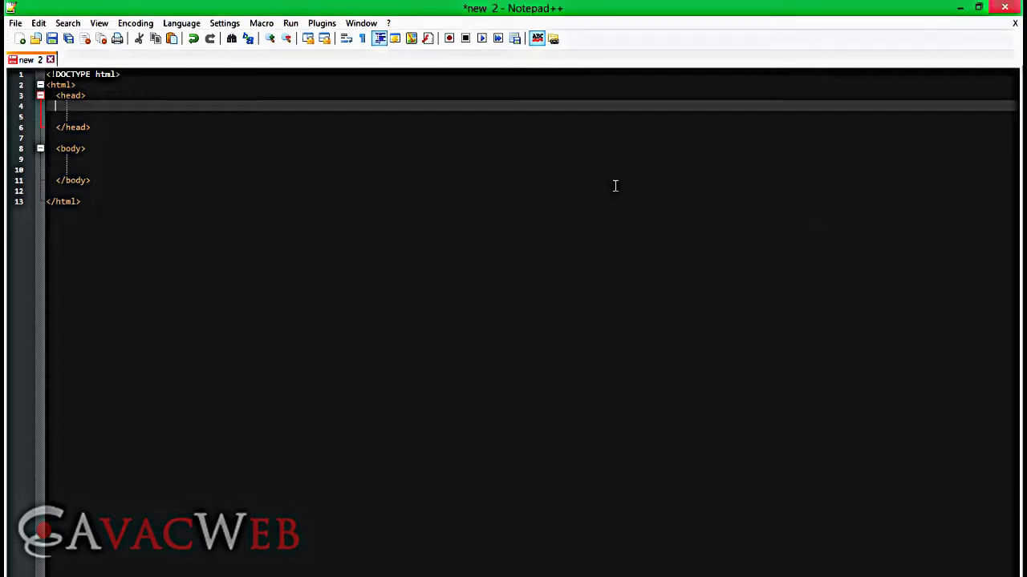
Test automatic tag closing by entering <div> and <head> tags on the two empty lines inside the body.
{"action": "left_click", "coordinate": [121, 170]}
{"action": "left_click", "coordinate": [136, 158]}
{"action": "type", "text": "></body>"}
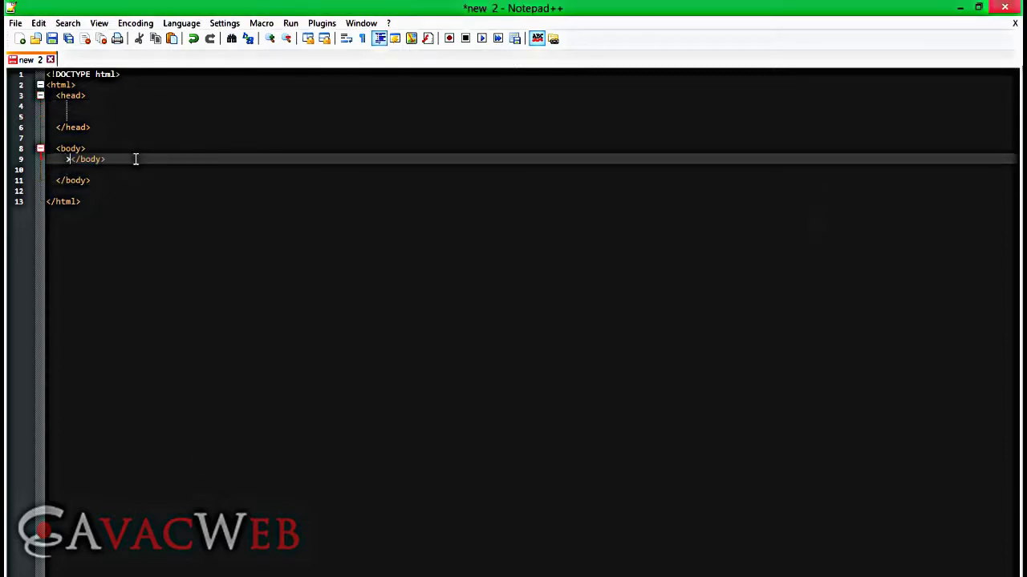
{"action": "key", "text": "Delete"}
{"action": "key", "text": "Delete"}
{"action": "type", "text": "<div>"}
{"action": "key", "text": "Down"}
{"action": "type", "text": "<head>"}
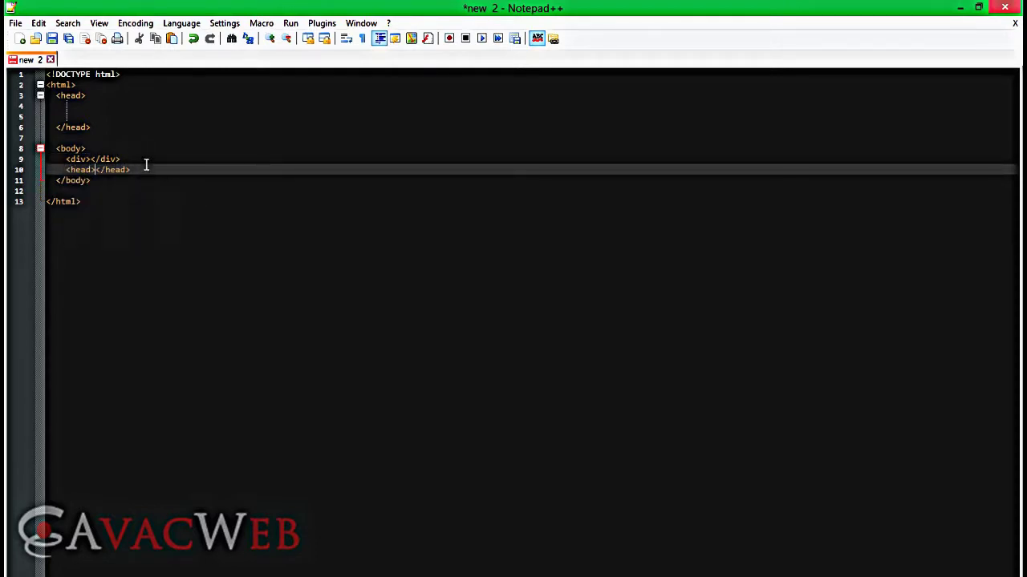
Delete the test div and head elements and add three blank lines inside the body.
{"action": "left_click_drag", "start_coordinate": [146, 164], "coordinate": [47, 154]}
{"action": "key", "text": "Delete"}
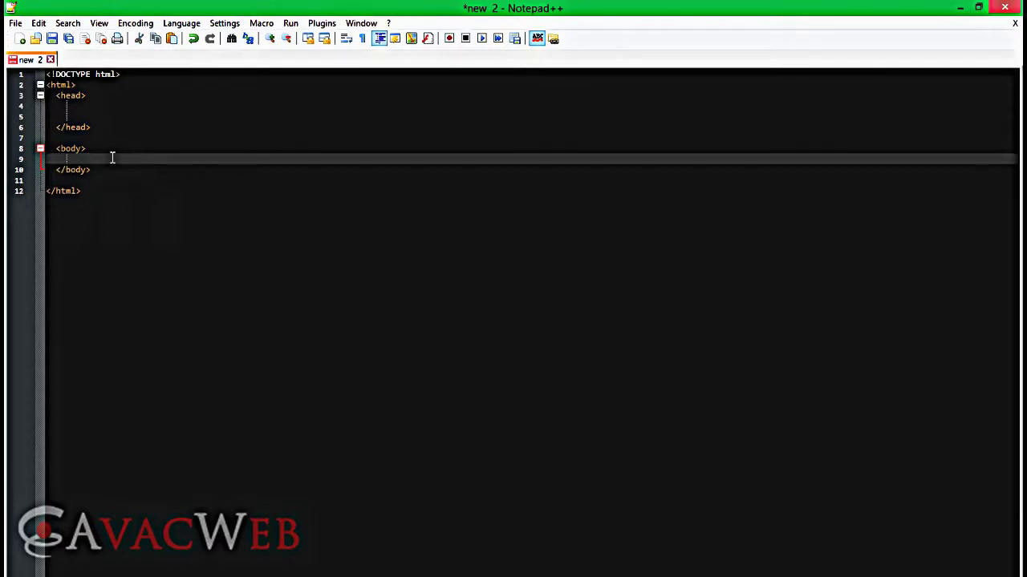
{"action": "key", "text": "Return"}
{"action": "key", "text": "Return"}
{"action": "key", "text": "Return"}
{"action": "left_click", "coordinate": [108, 162]}
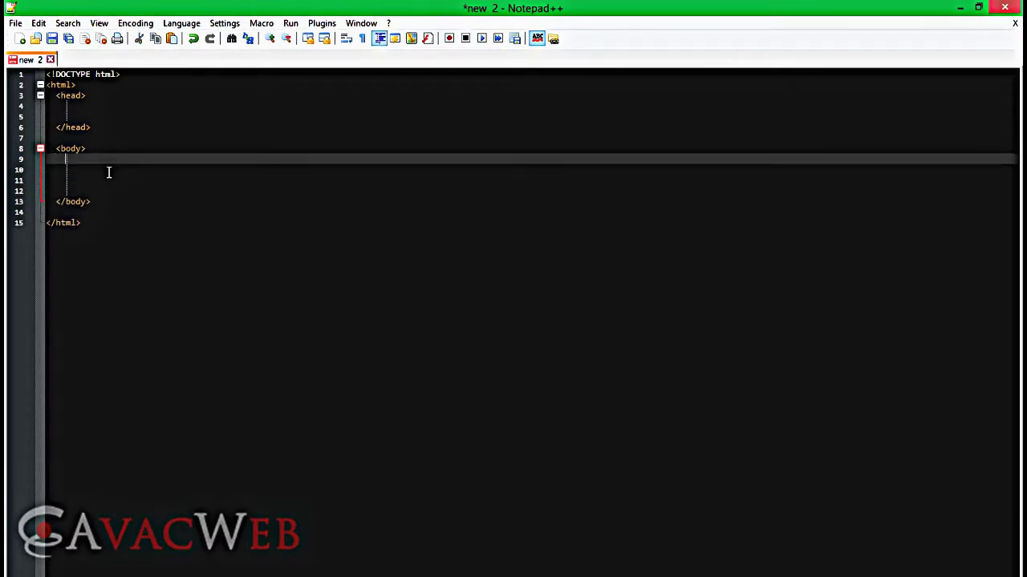
{"action": "left_click", "coordinate": [93, 171]}
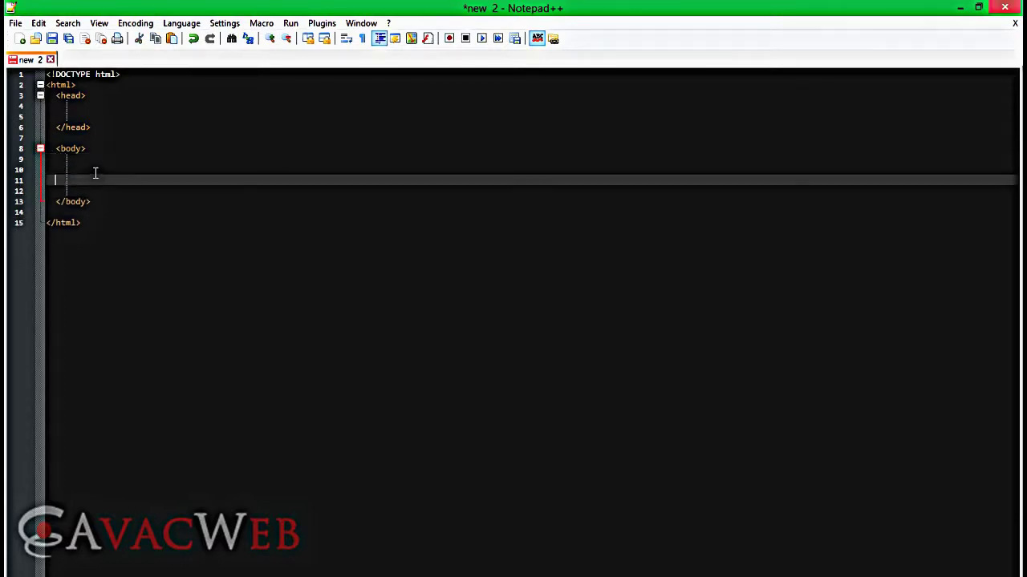
Try the line number and Invert colour options in the Print preferences, restore Black on white, and close the preferences.
{"action": "left_click", "coordinate": [188, 25]}
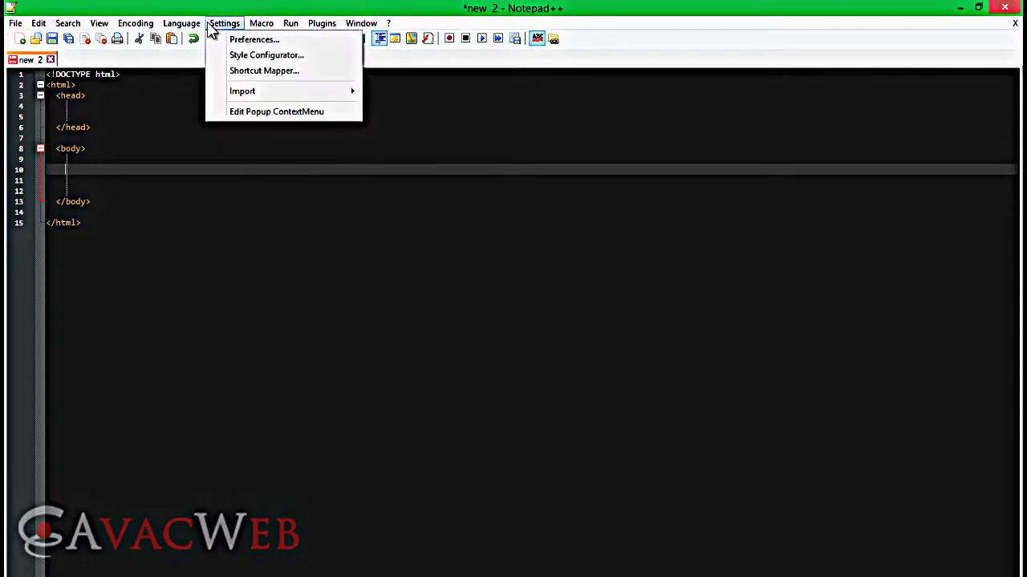
{"action": "left_click", "coordinate": [233, 40]}
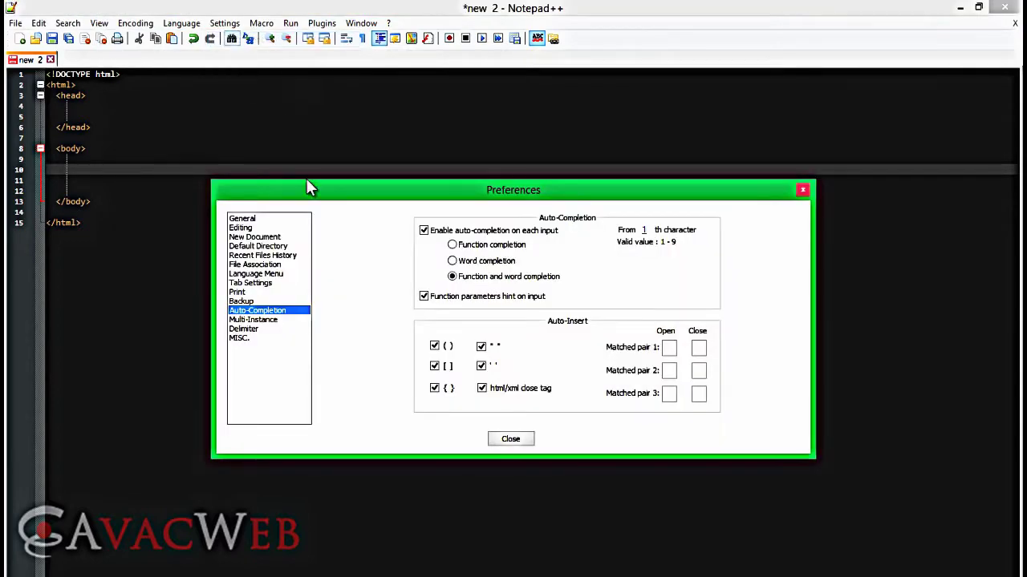
{"action": "left_click", "coordinate": [267, 292]}
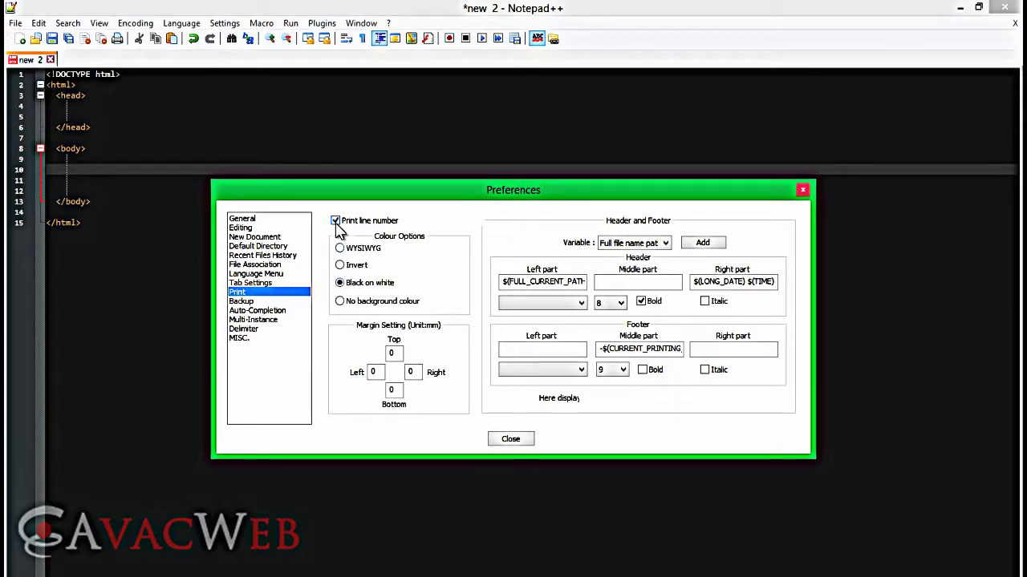
{"action": "left_click", "coordinate": [336, 222]}
{"action": "left_click", "coordinate": [340, 265]}
{"action": "left_click", "coordinate": [341, 283]}
{"action": "left_click", "coordinate": [510, 438]}
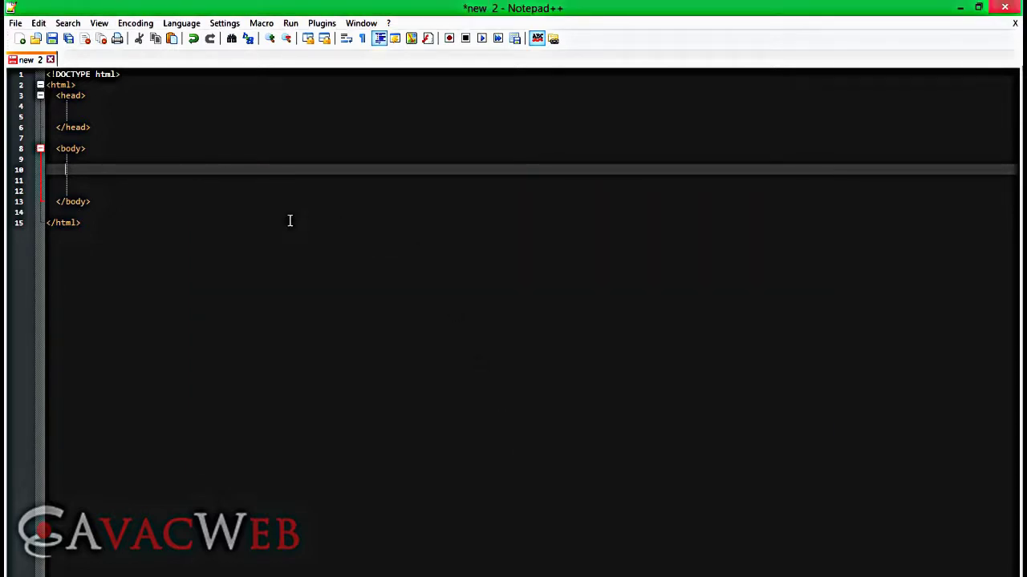
{"action": "left_click", "coordinate": [290, 221]}
{"action": "left_click", "coordinate": [220, 190]}
{"action": "left_click", "coordinate": [212, 158]}
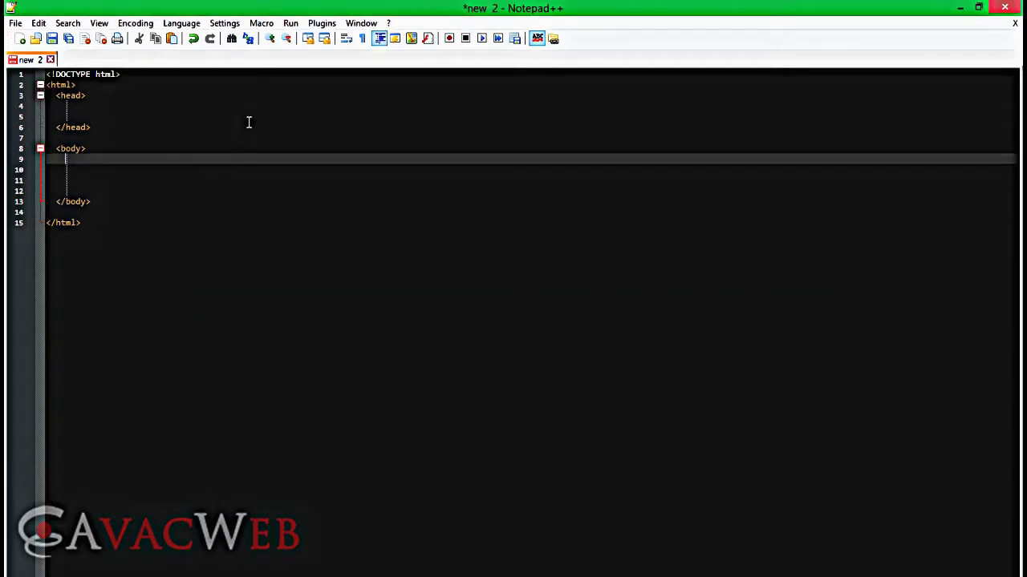
Open the Plugin Manager, compare the AutoSave and Autosave2 descriptions, and mark Autosave2 for installation.
{"action": "left_click", "coordinate": [319, 24]}
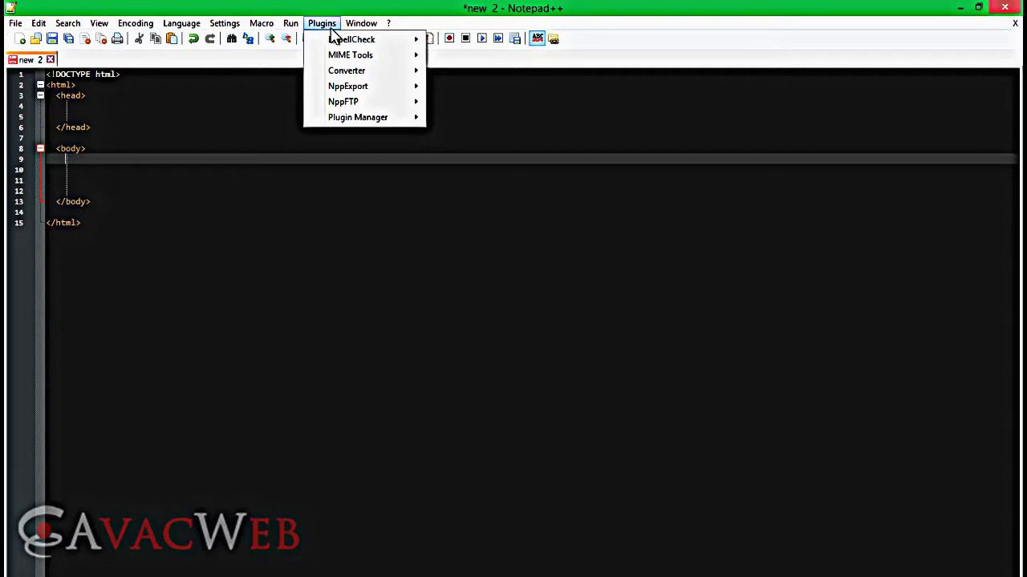
{"action": "mouse_move", "coordinate": [378, 117]}
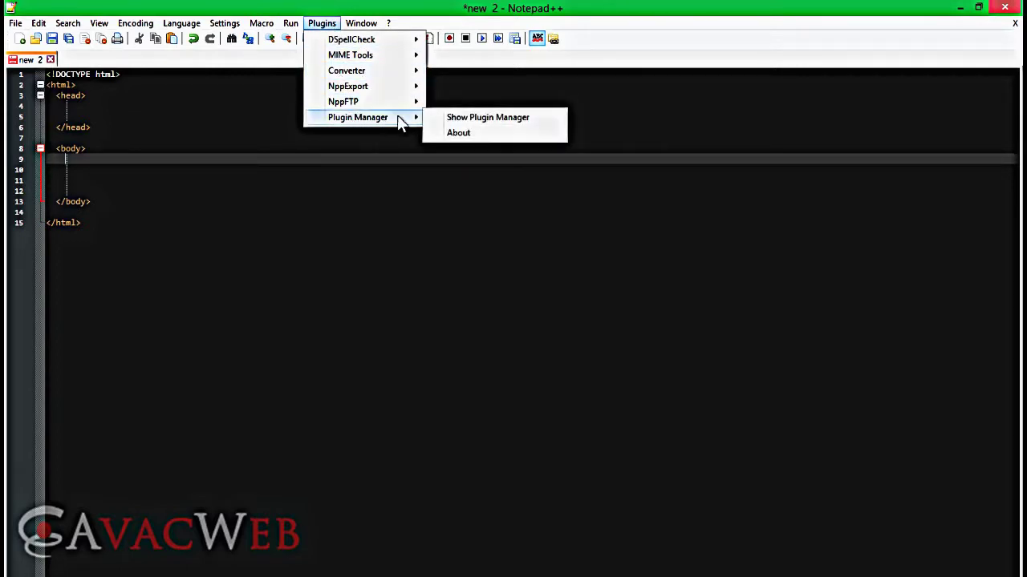
{"action": "left_click", "coordinate": [485, 118]}
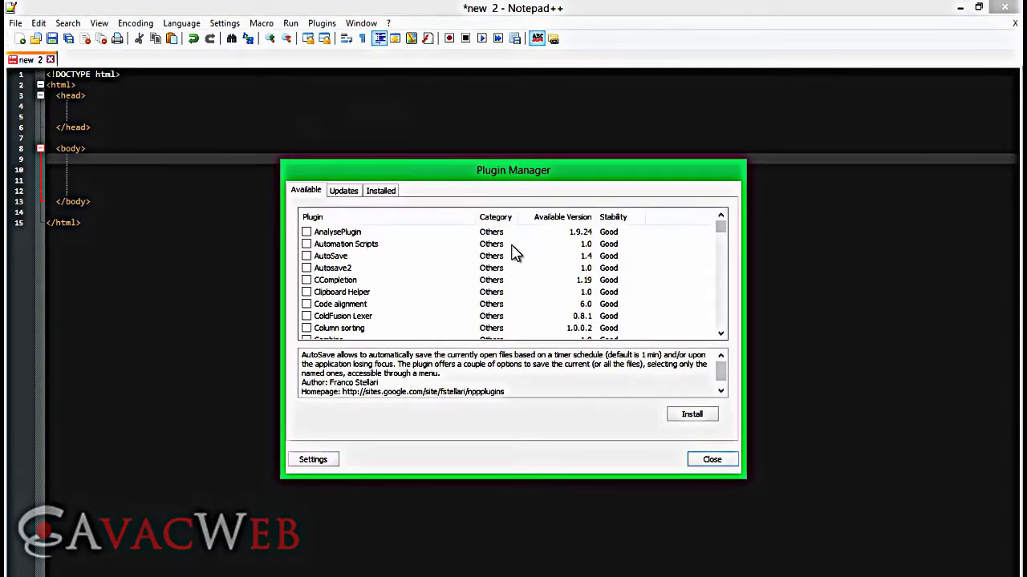
{"action": "left_click", "coordinate": [333, 259]}
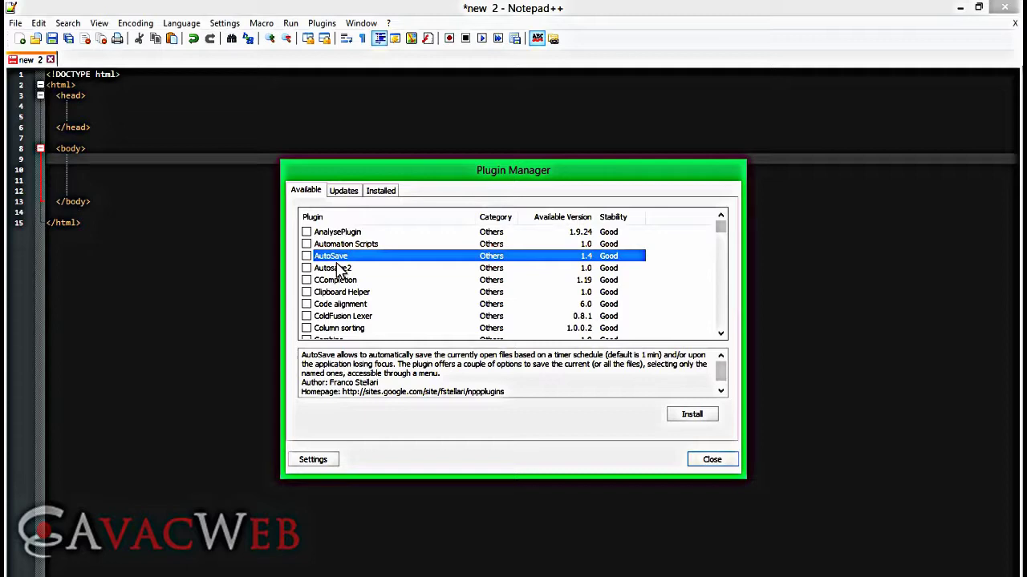
{"action": "left_click", "coordinate": [337, 269]}
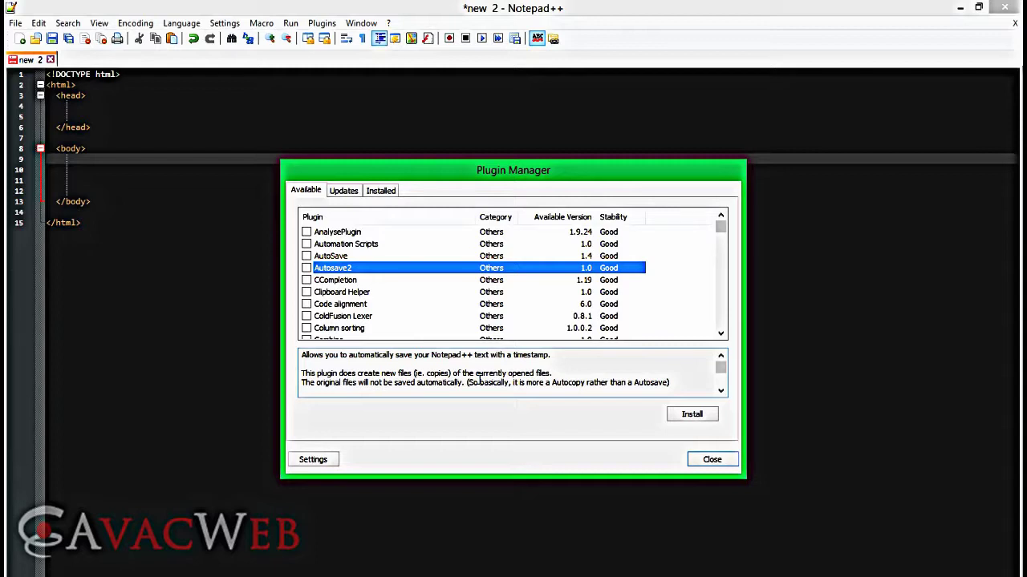
{"action": "left_click", "coordinate": [307, 268]}
Read the CCompletion description and browse the available plugins as far as FingerText.
{"action": "left_click", "coordinate": [353, 280]}
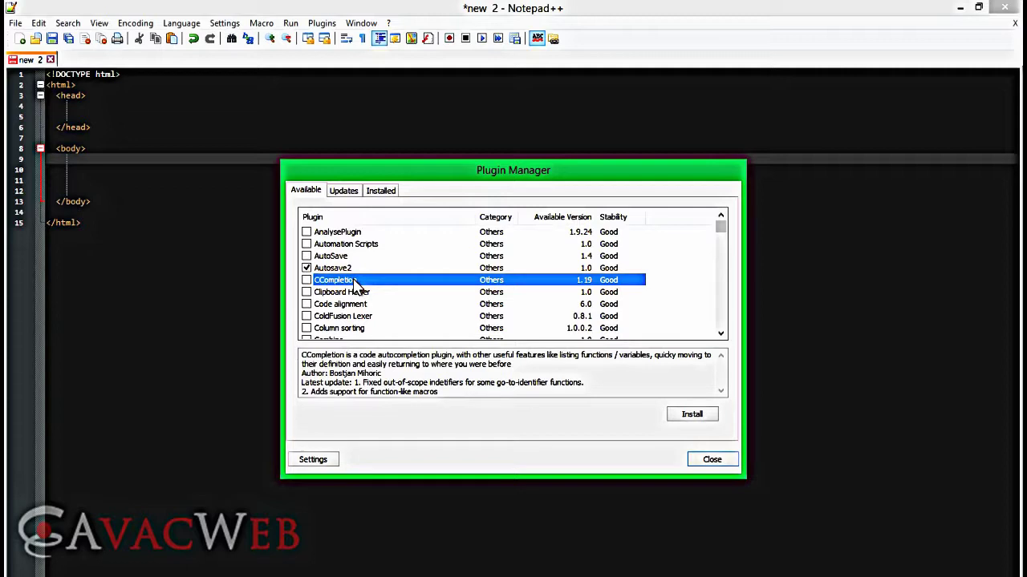
{"action": "left_click", "coordinate": [721, 334]}
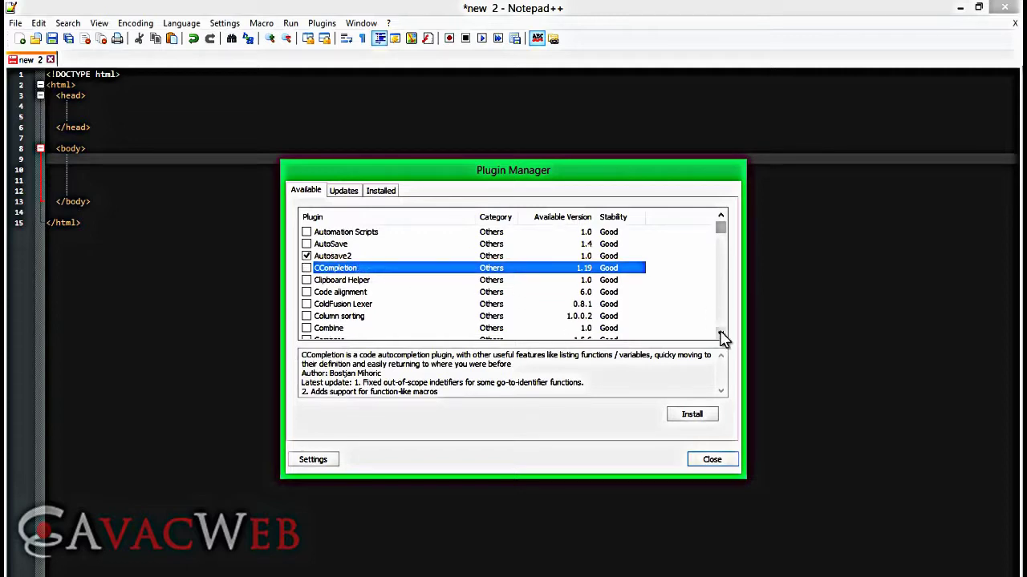
{"action": "left_click", "coordinate": [721, 215]}
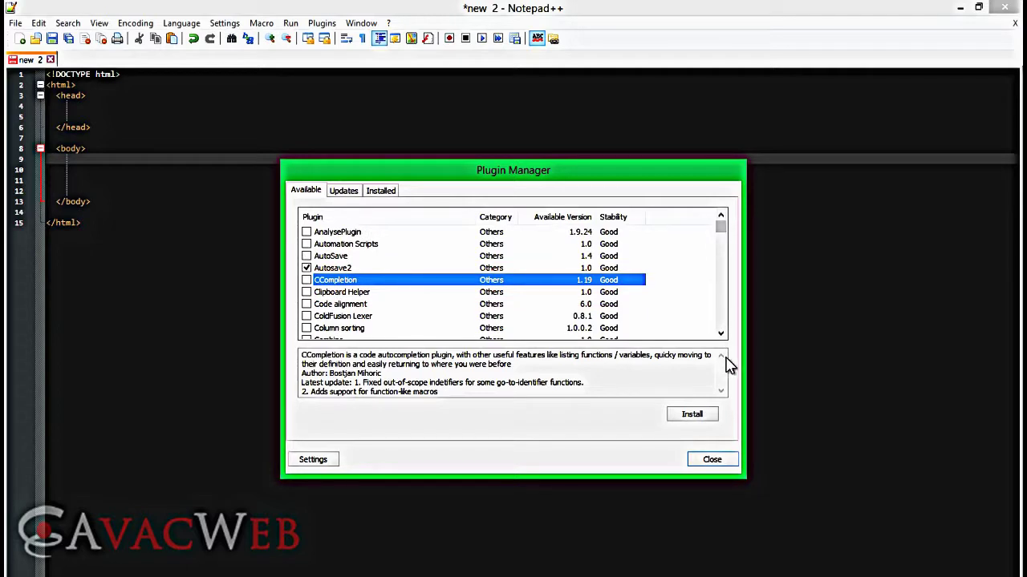
{"action": "left_click", "coordinate": [721, 334]}
{"action": "left_click", "coordinate": [721, 334]}
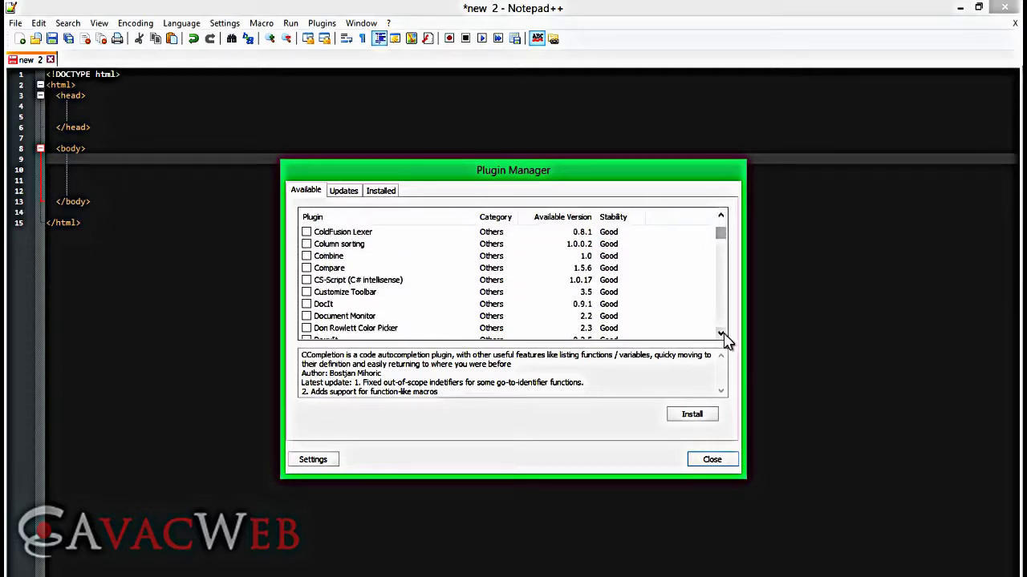
{"action": "left_click", "coordinate": [722, 334]}
{"action": "left_click", "coordinate": [721, 333]}
{"action": "left_click", "coordinate": [721, 333]}
{"action": "left_click", "coordinate": [721, 334]}
{"action": "left_click", "coordinate": [721, 334]}
{"action": "left_click", "coordinate": [721, 334]}
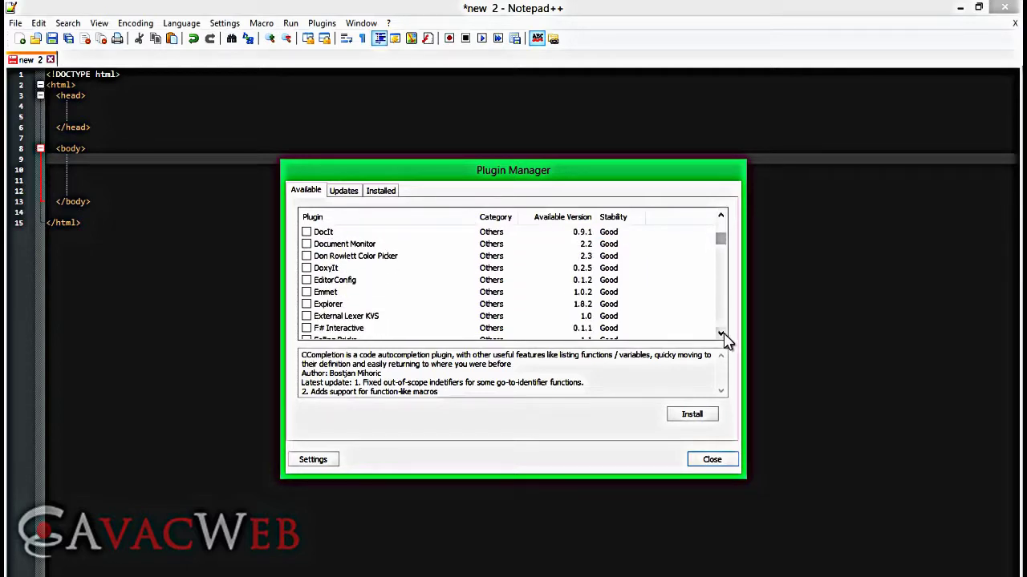
{"action": "left_click", "coordinate": [721, 334]}
{"action": "left_click", "coordinate": [721, 334]}
{"action": "left_click", "coordinate": [721, 333]}
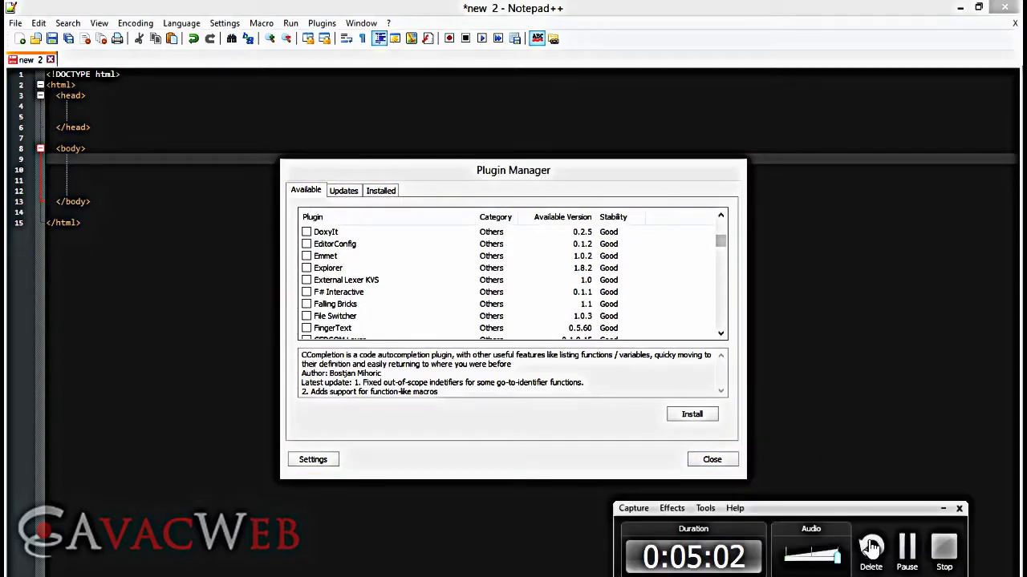
Check the list of wanted plugins in Notepad and mark XBrackets Lite for installation in the Plugin Manager.
{"action": "key", "text": "alt+Tab"}
{"action": "left_click_drag", "start_coordinate": [614, 345], "coordinate": [585, 401]}
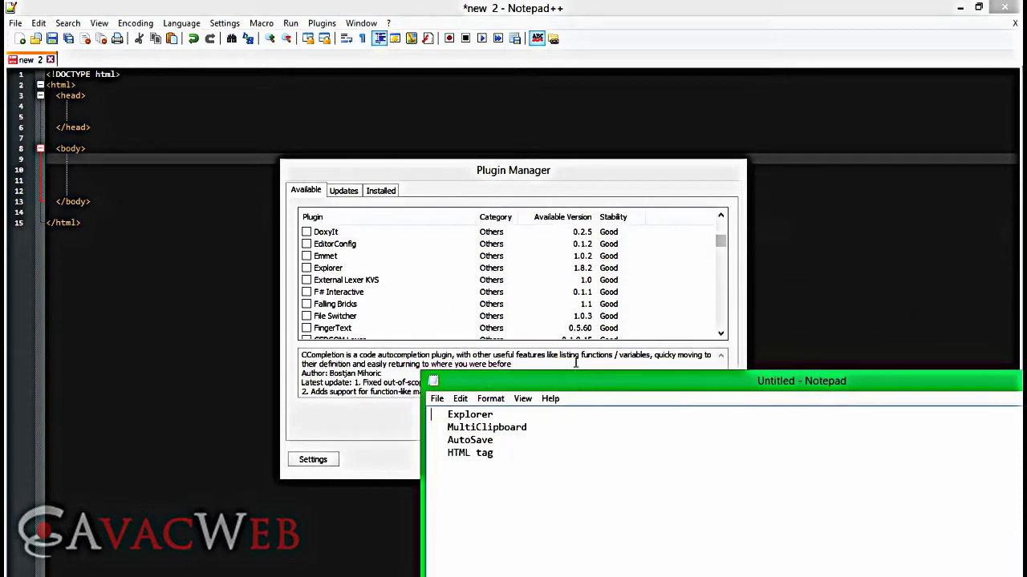
{"action": "left_click", "coordinate": [384, 245]}
{"action": "left_click_drag", "start_coordinate": [721, 243], "coordinate": [735, 329]}
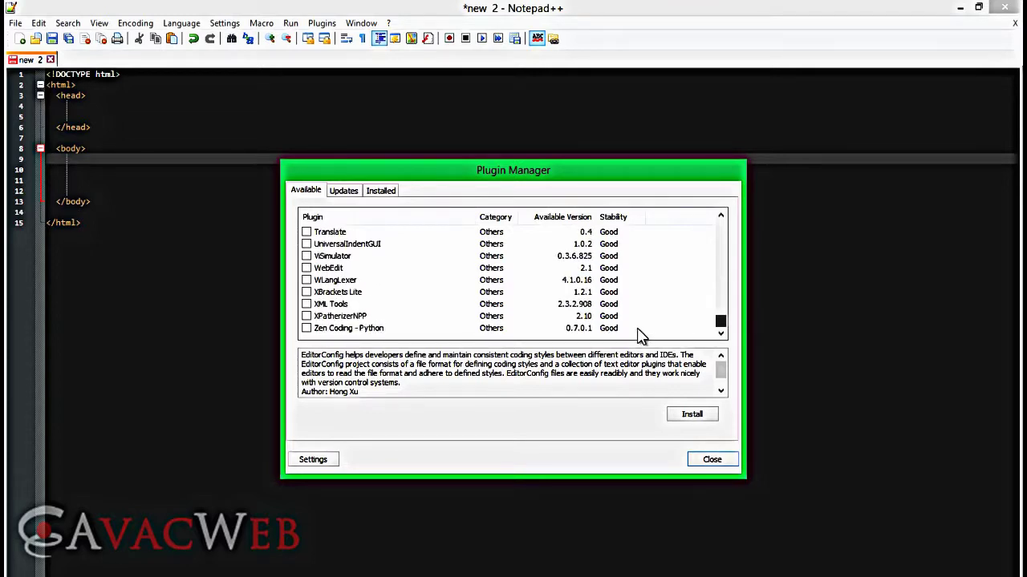
{"action": "left_click", "coordinate": [337, 293]}
{"action": "left_click", "coordinate": [306, 292]}
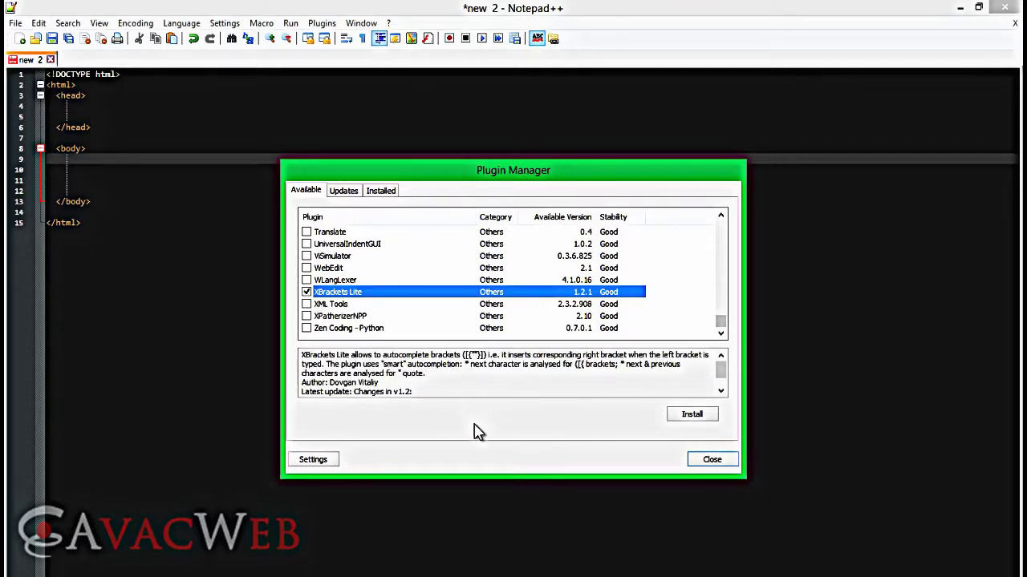
Look up MultiClipboard in the Notepad list and mark that plugin for installation in the Plugin Manager.
{"action": "key", "text": "alt+Tab"}
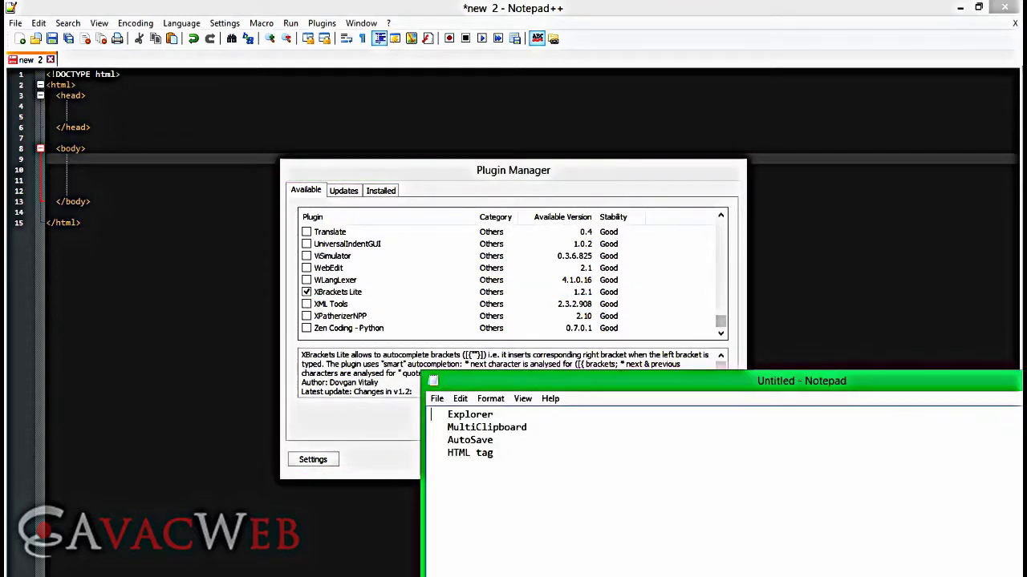
{"action": "double_click", "coordinate": [478, 428]}
{"action": "key", "text": "alt+Tab"}
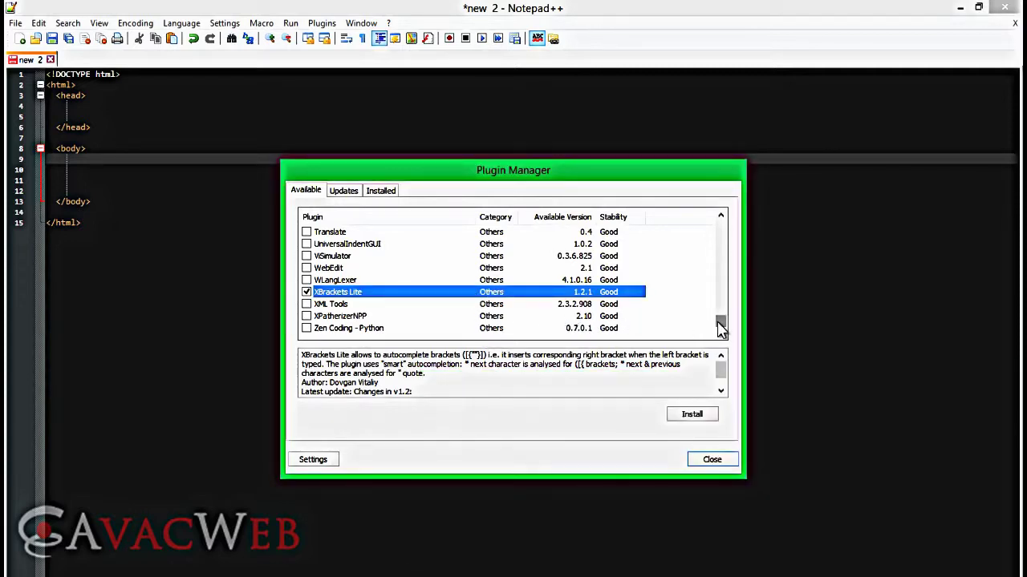
{"action": "left_click_drag", "start_coordinate": [719, 327], "coordinate": [708, 263]}
{"action": "left_click", "coordinate": [306, 294]}
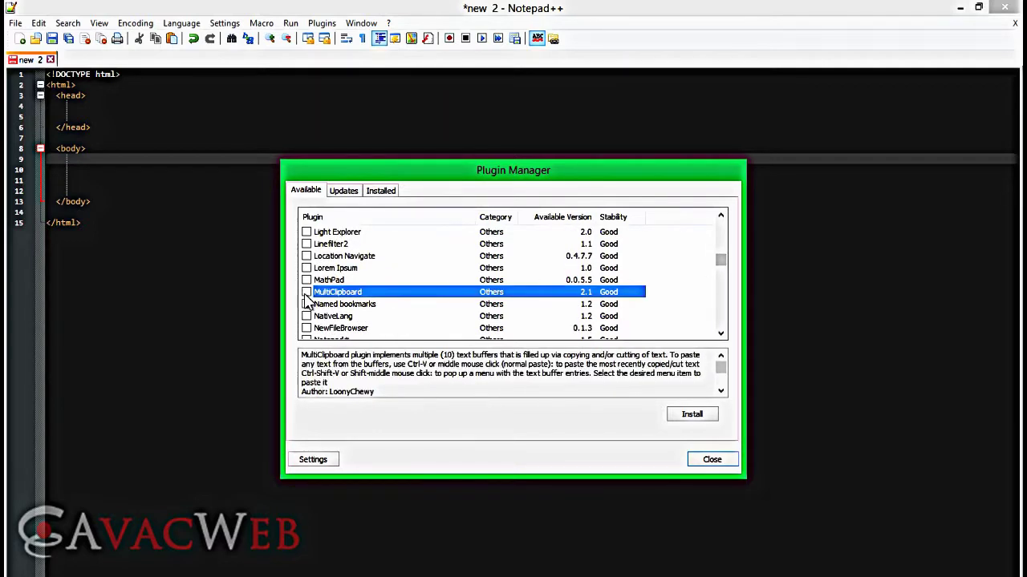
{"action": "left_click", "coordinate": [306, 292]}
Consult the Notepad list again and mark the HTML Tag plugin for installation in the Plugin Manager.
{"action": "key", "text": "alt+Tab"}
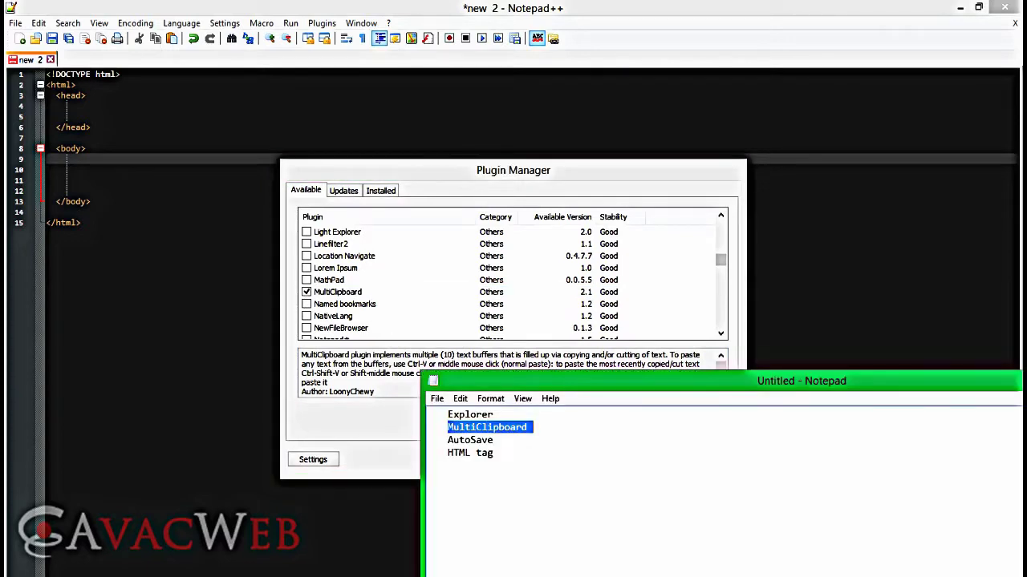
{"action": "key", "text": "alt+Tab"}
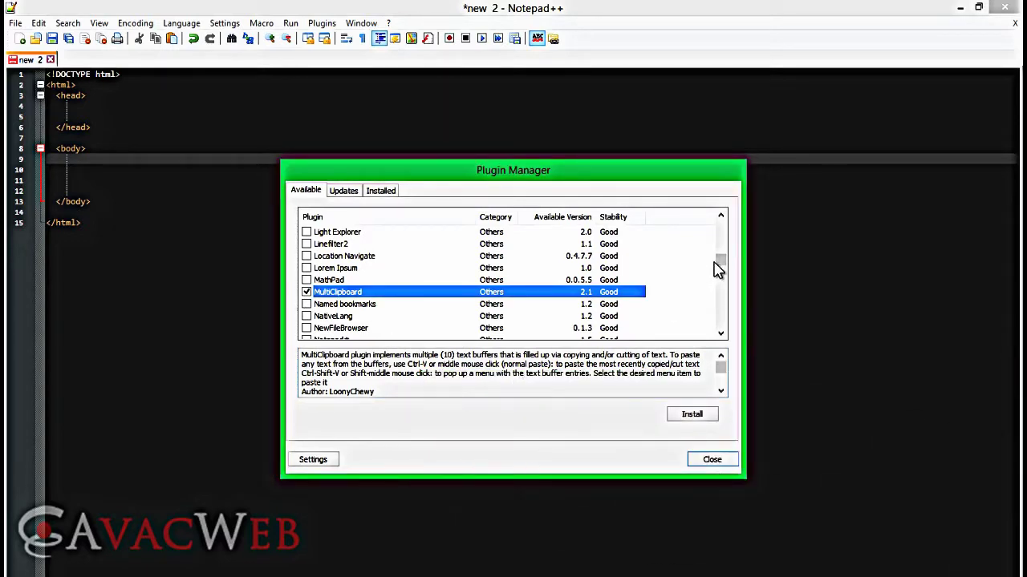
{"action": "left_click_drag", "start_coordinate": [719, 266], "coordinate": [717, 249]}
{"action": "left_click", "coordinate": [306, 269]}
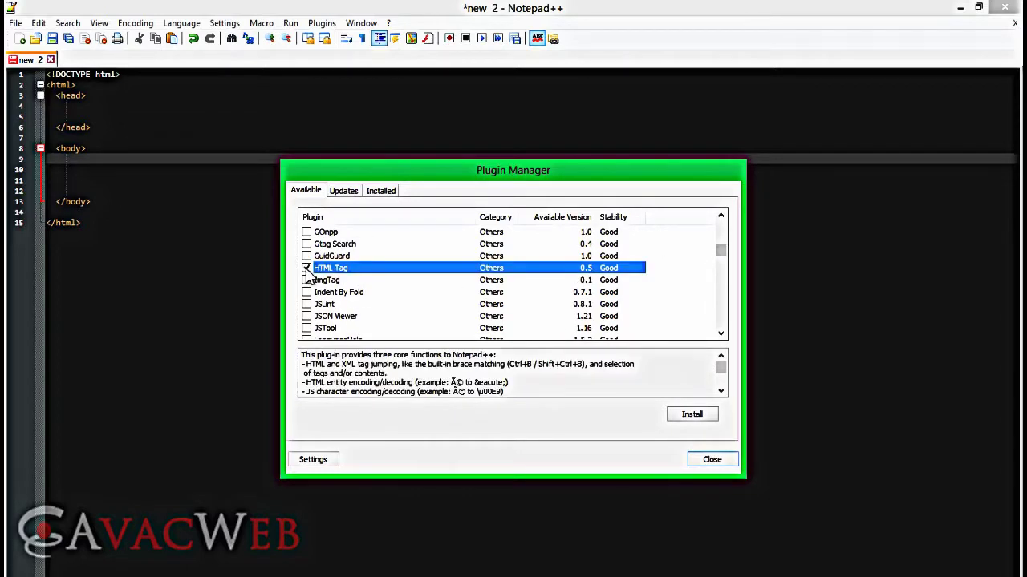
Read the ImgTag, JSLint and JSTool descriptions and mark Light Explorer for installation.
{"action": "left_click", "coordinate": [351, 281]}
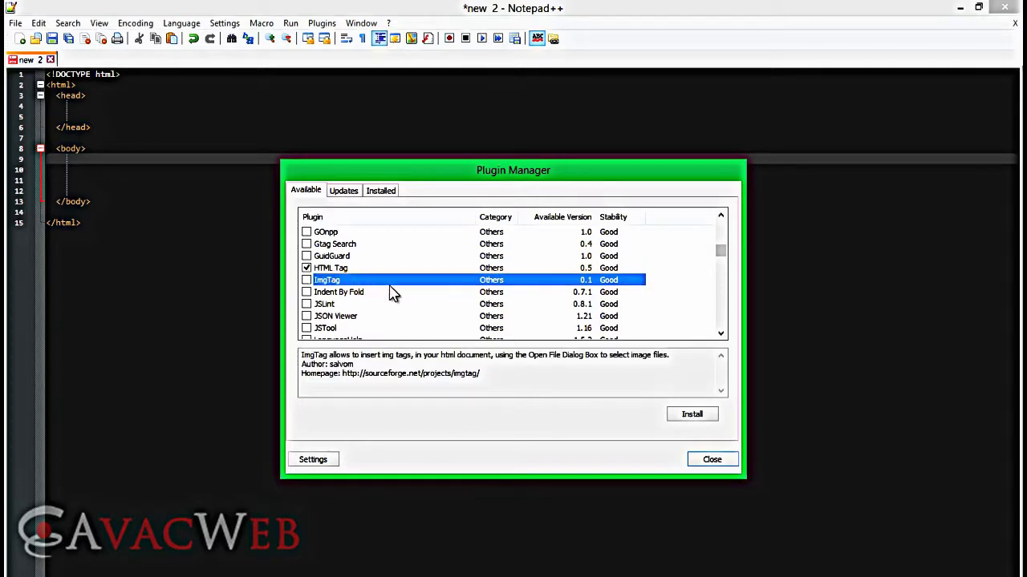
{"action": "left_click", "coordinate": [721, 335]}
{"action": "left_click", "coordinate": [722, 335]}
{"action": "left_click", "coordinate": [721, 335]}
{"action": "left_click", "coordinate": [353, 271]}
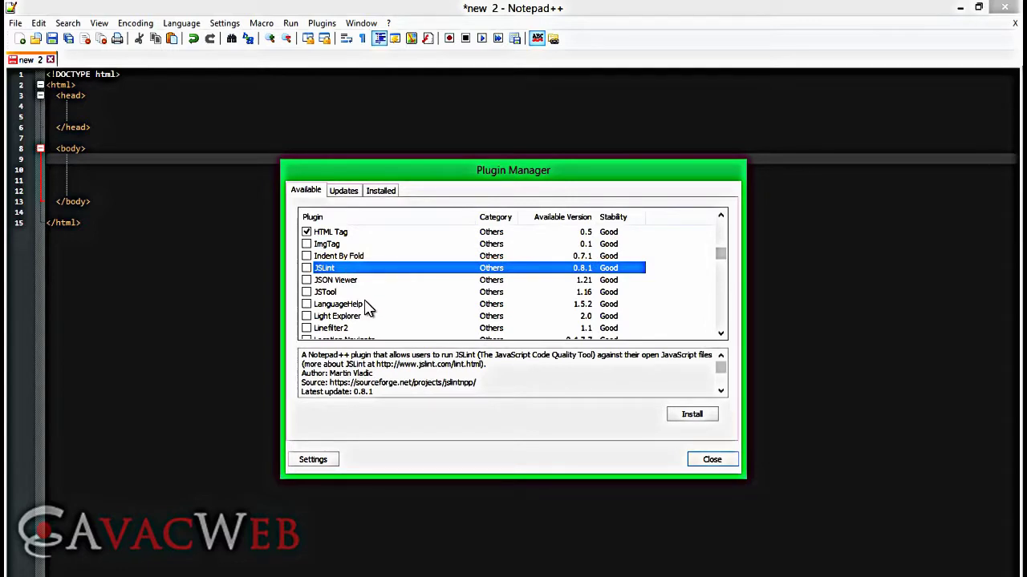
{"action": "left_click", "coordinate": [345, 294]}
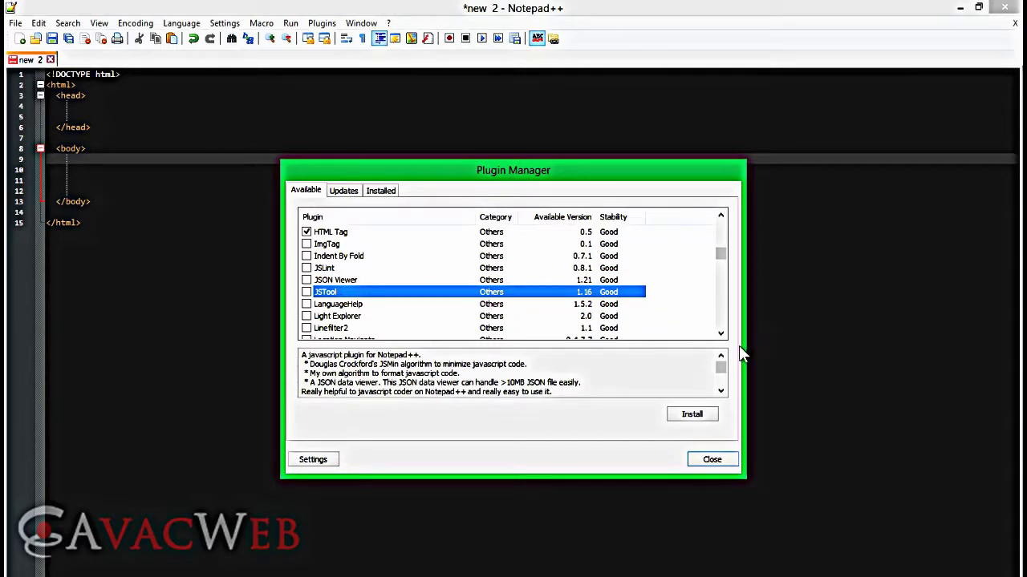
{"action": "left_click", "coordinate": [721, 334]}
{"action": "left_click", "coordinate": [721, 333]}
{"action": "left_click", "coordinate": [721, 334]}
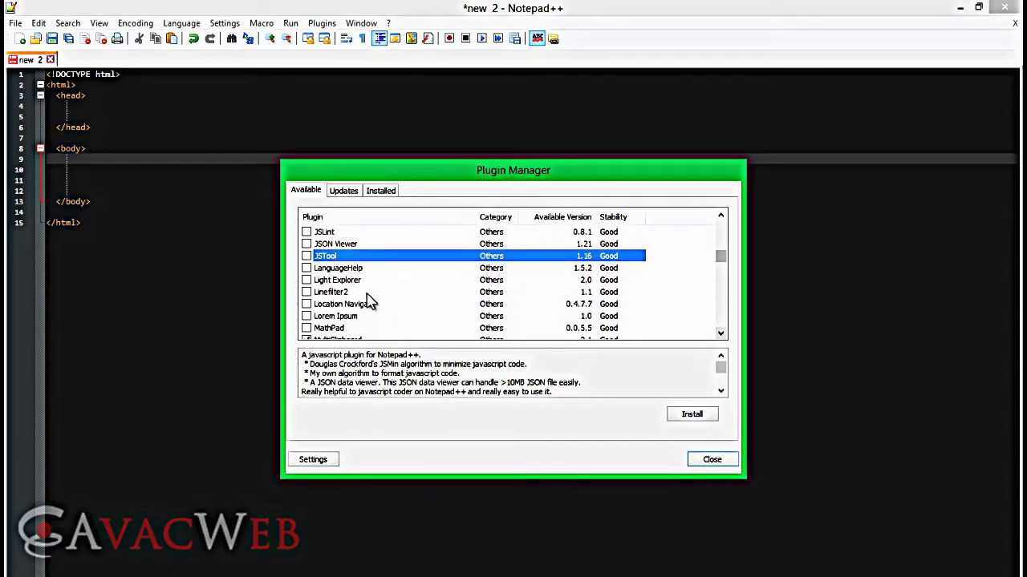
{"action": "left_click", "coordinate": [305, 280]}
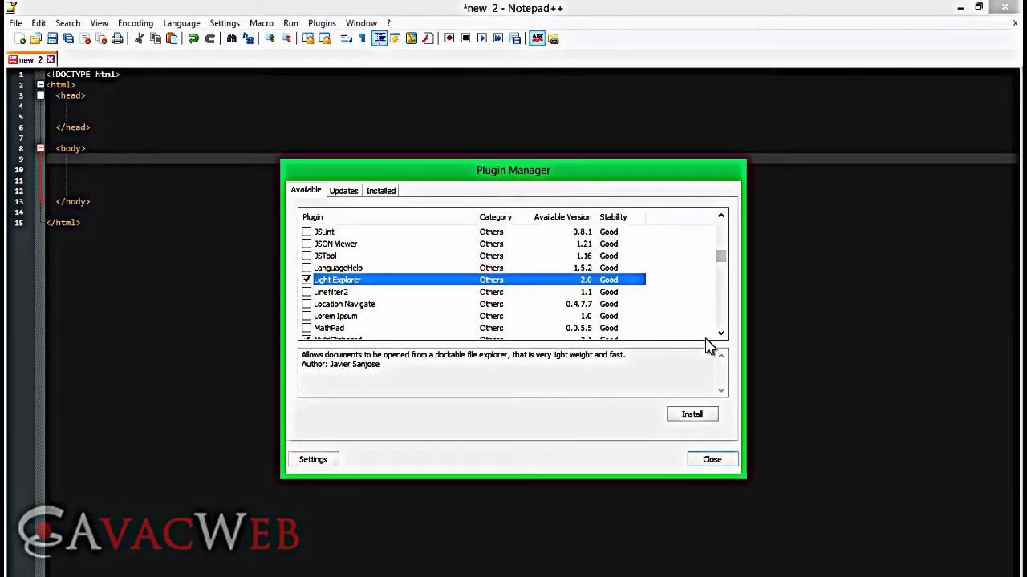
Look through the available plugins below Light Explorer and read the RegEx Helper and RegRexPlace descriptions.
{"action": "double_click", "coordinate": [721, 334]}
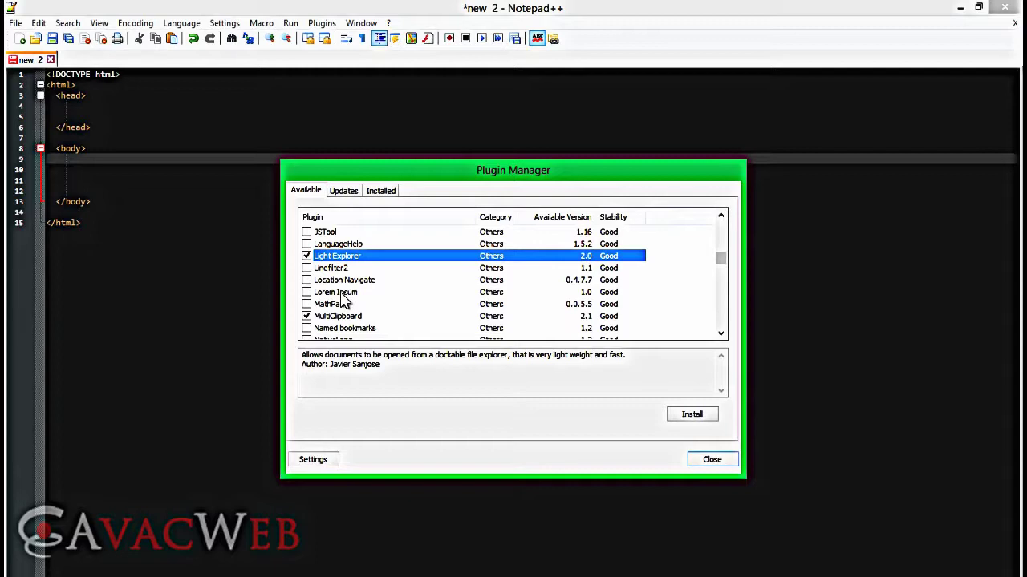
{"action": "left_click", "coordinate": [721, 334]}
{"action": "left_click", "coordinate": [721, 333]}
{"action": "left_click", "coordinate": [721, 334]}
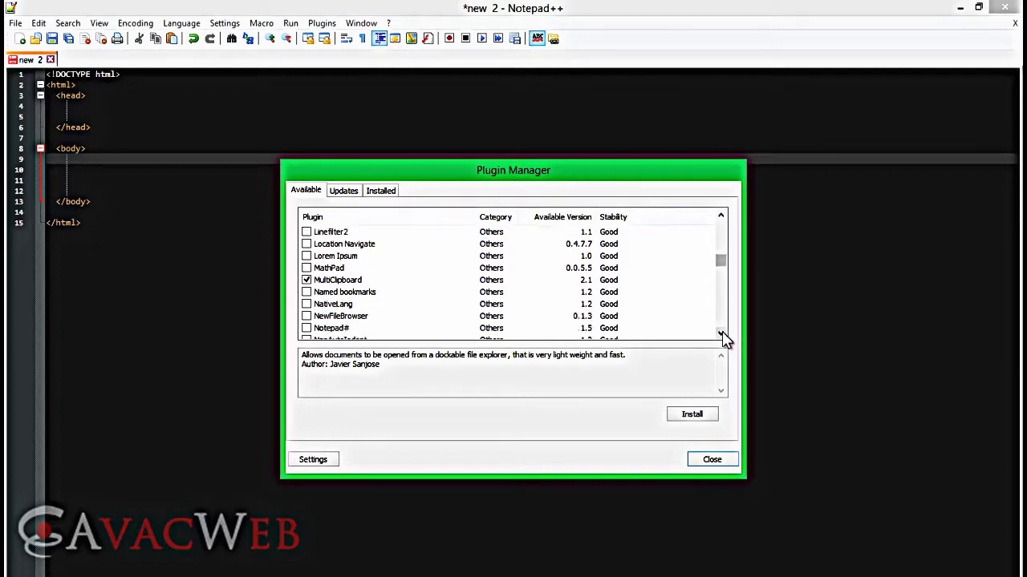
{"action": "left_click", "coordinate": [721, 334]}
{"action": "left_click", "coordinate": [721, 334]}
{"action": "left_click", "coordinate": [721, 334]}
{"action": "left_click", "coordinate": [721, 334]}
{"action": "left_click", "coordinate": [721, 334]}
{"action": "left_click", "coordinate": [721, 334]}
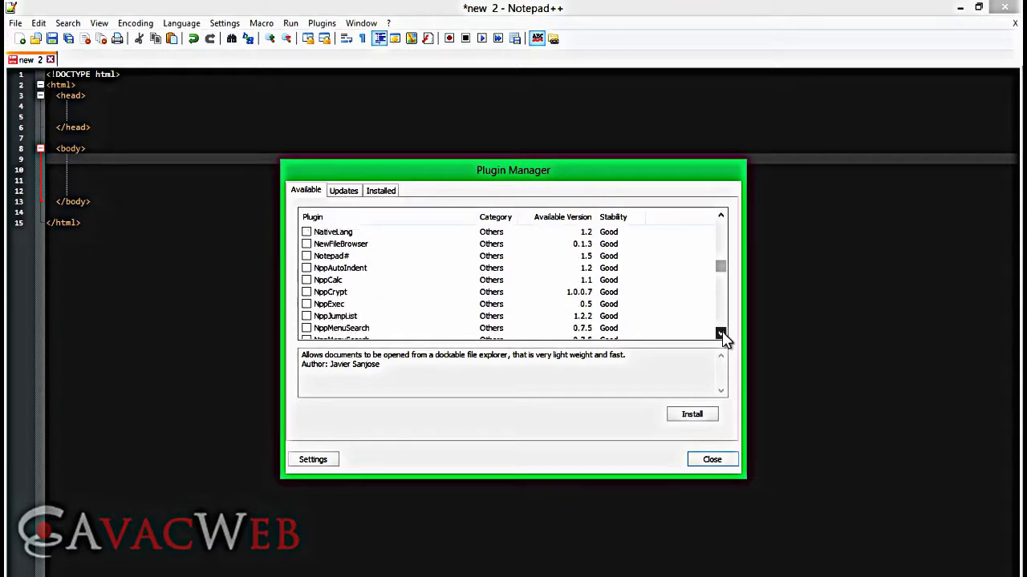
{"action": "left_click", "coordinate": [721, 334]}
{"action": "left_click", "coordinate": [721, 334]}
{"action": "left_click", "coordinate": [721, 334]}
{"action": "left_click", "coordinate": [721, 334]}
{"action": "left_click", "coordinate": [721, 334]}
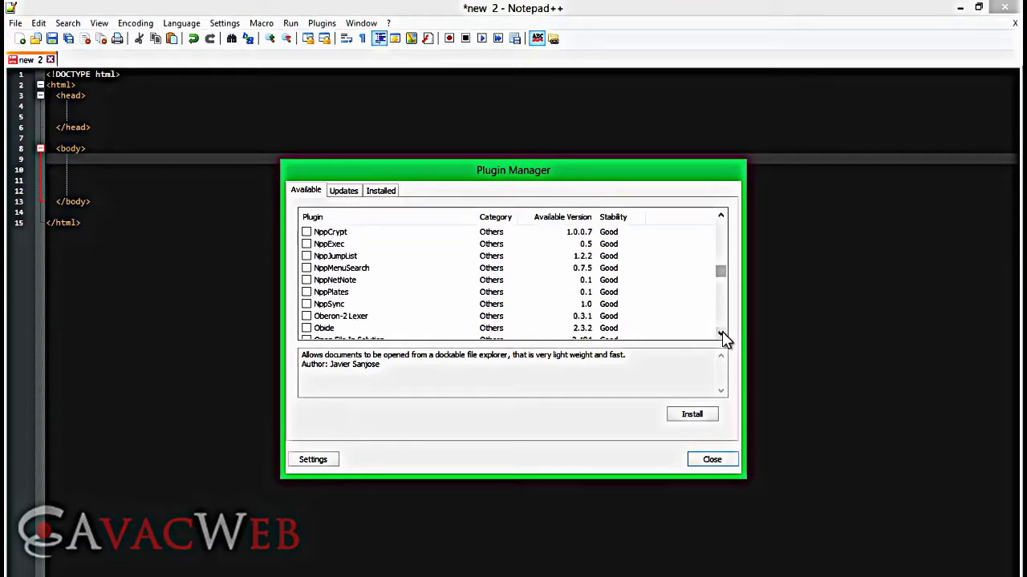
{"action": "left_click", "coordinate": [721, 334]}
{"action": "left_click", "coordinate": [721, 333]}
{"action": "left_click", "coordinate": [721, 334]}
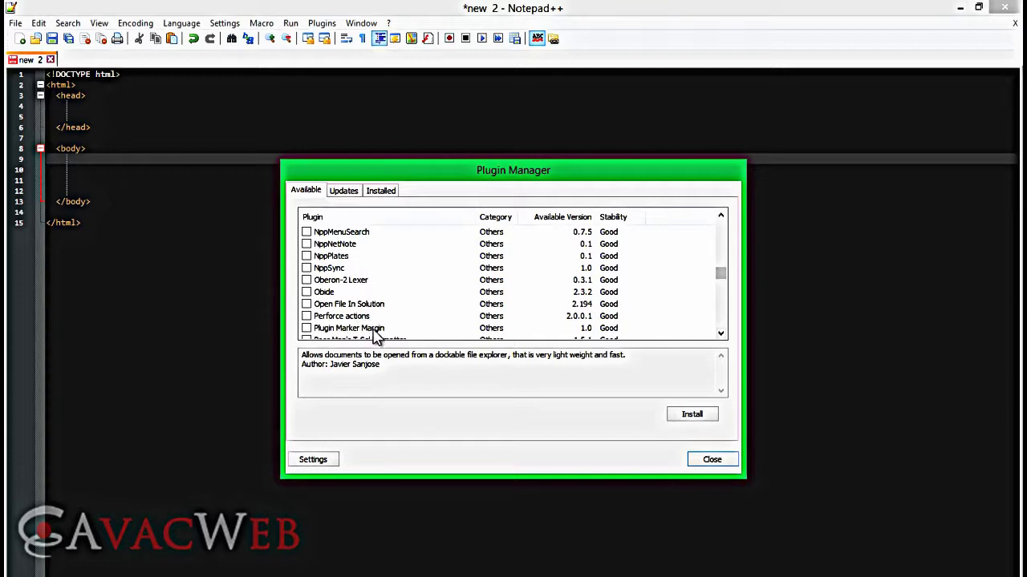
{"action": "left_click", "coordinate": [721, 334]}
{"action": "left_click", "coordinate": [721, 334]}
{"action": "left_click", "coordinate": [721, 333]}
{"action": "left_click", "coordinate": [721, 334]}
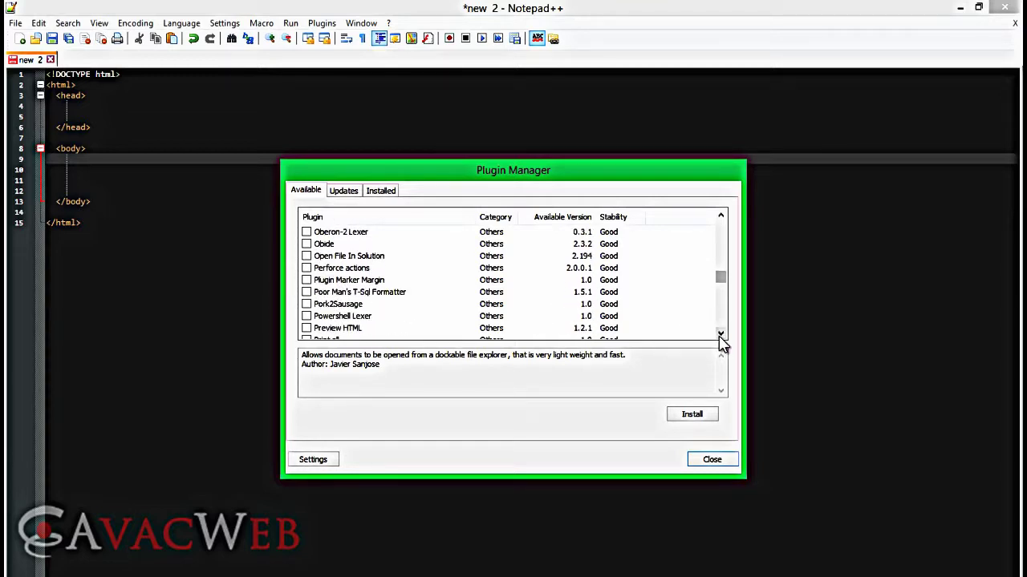
{"action": "left_click", "coordinate": [721, 334]}
{"action": "left_click", "coordinate": [721, 334]}
{"action": "left_click", "coordinate": [721, 334]}
{"action": "left_click", "coordinate": [721, 334]}
{"action": "left_click", "coordinate": [721, 334]}
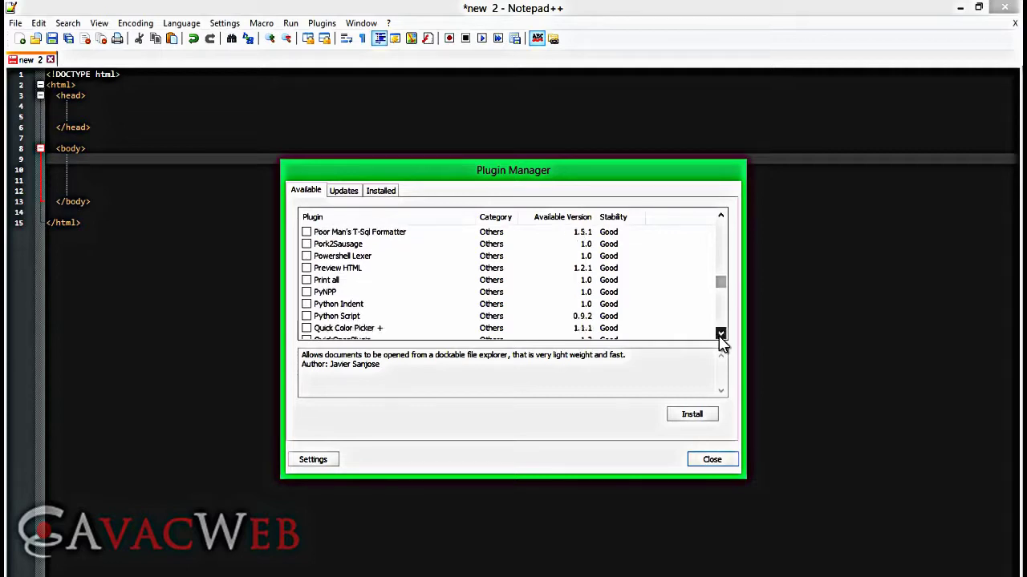
{"action": "left_click", "coordinate": [721, 334]}
{"action": "left_click", "coordinate": [721, 333]}
{"action": "left_click", "coordinate": [721, 334]}
{"action": "left_click", "coordinate": [721, 334]}
{"action": "left_click", "coordinate": [721, 333]}
{"action": "left_click", "coordinate": [721, 333]}
{"action": "left_click", "coordinate": [721, 333]}
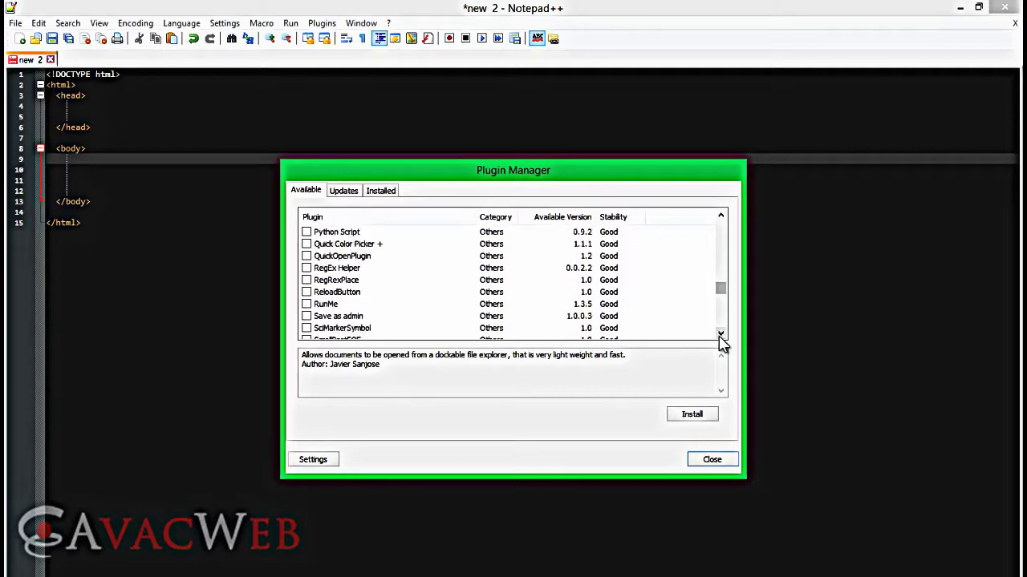
{"action": "left_click", "coordinate": [721, 334]}
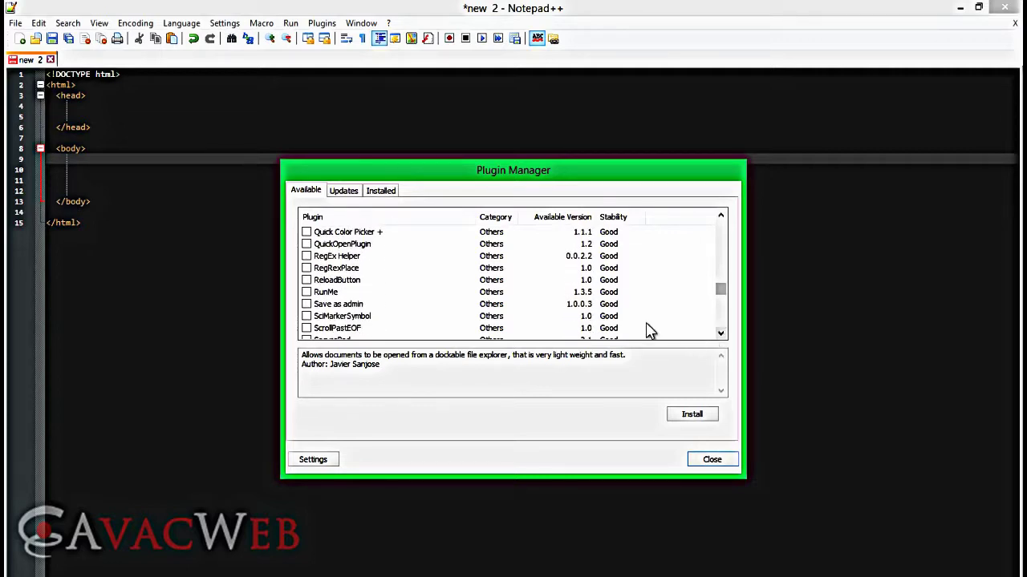
{"action": "left_click", "coordinate": [360, 256]}
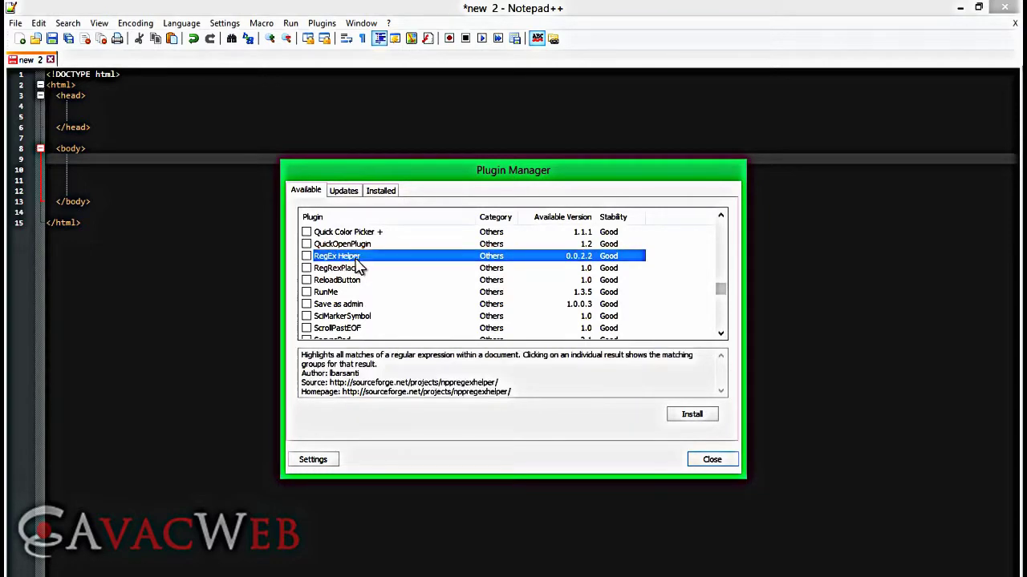
{"action": "left_click", "coordinate": [356, 270]}
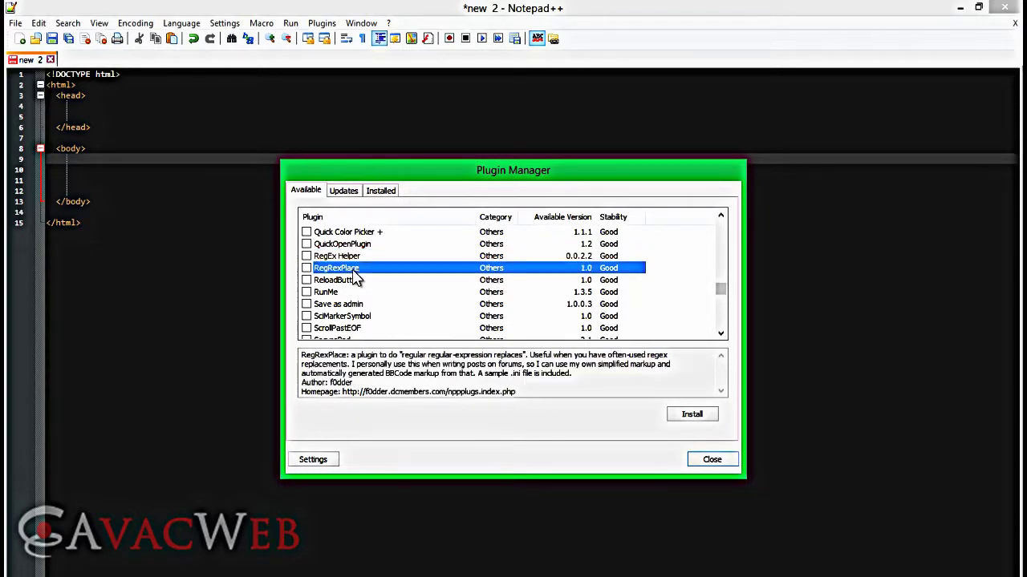
Find the Snippets plugin further down the list, read its description and mark it for installation.
{"action": "left_click", "coordinate": [721, 333]}
{"action": "left_click", "coordinate": [721, 334]}
{"action": "left_click", "coordinate": [721, 334]}
{"action": "left_click", "coordinate": [721, 334]}
{"action": "left_click", "coordinate": [721, 334]}
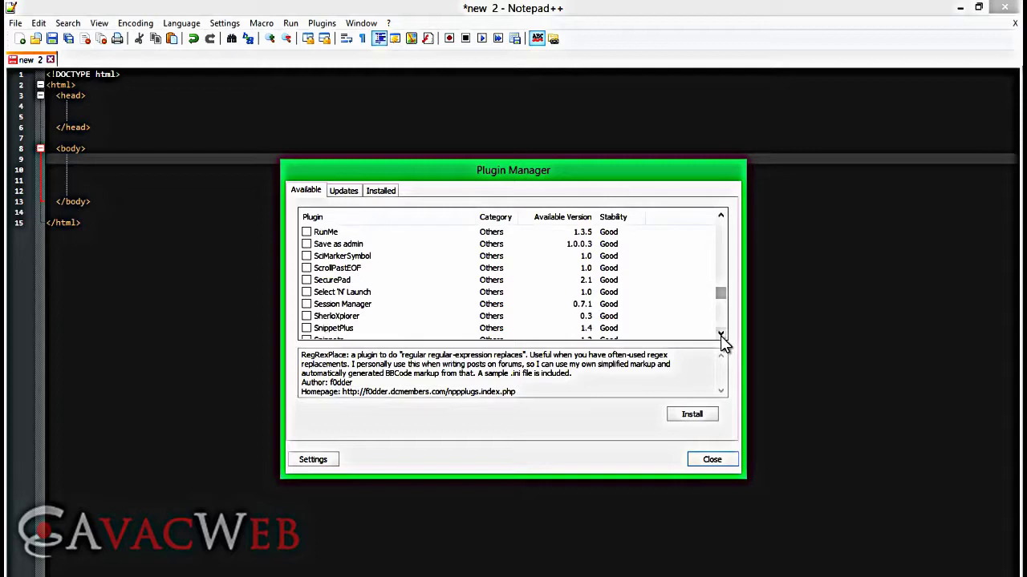
{"action": "left_click", "coordinate": [721, 334]}
{"action": "left_click", "coordinate": [721, 334]}
{"action": "left_click", "coordinate": [721, 333]}
{"action": "left_click", "coordinate": [721, 334]}
{"action": "left_click", "coordinate": [721, 334]}
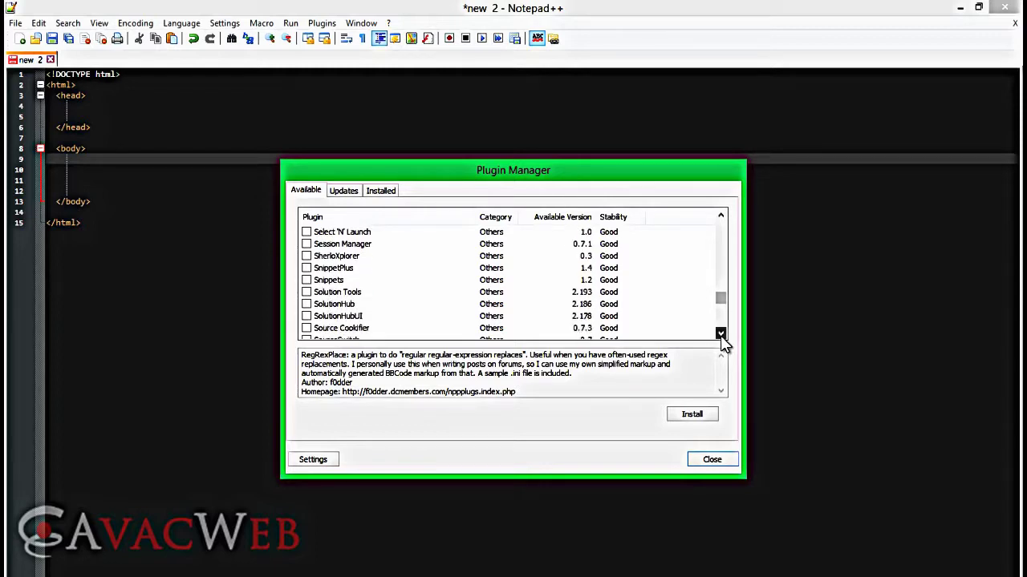
{"action": "left_click", "coordinate": [721, 334]}
{"action": "left_click", "coordinate": [721, 333]}
{"action": "left_click", "coordinate": [349, 258]}
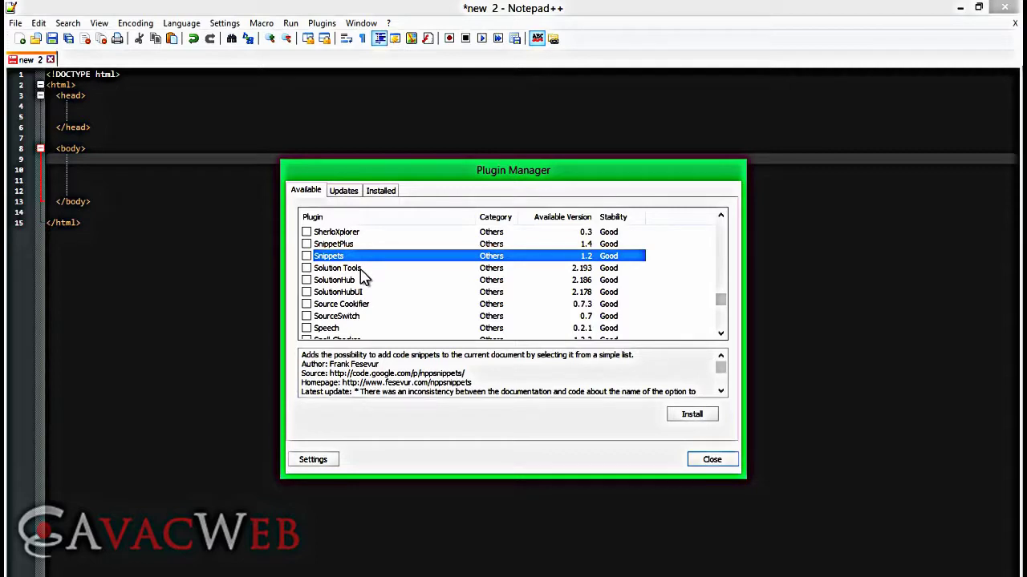
{"action": "left_click", "coordinate": [307, 256]}
Install all marked plugins, agreeing to restart Notepad++ and allowing gpup.exe to make changes to the computer.
{"action": "left_click", "coordinate": [693, 415]}
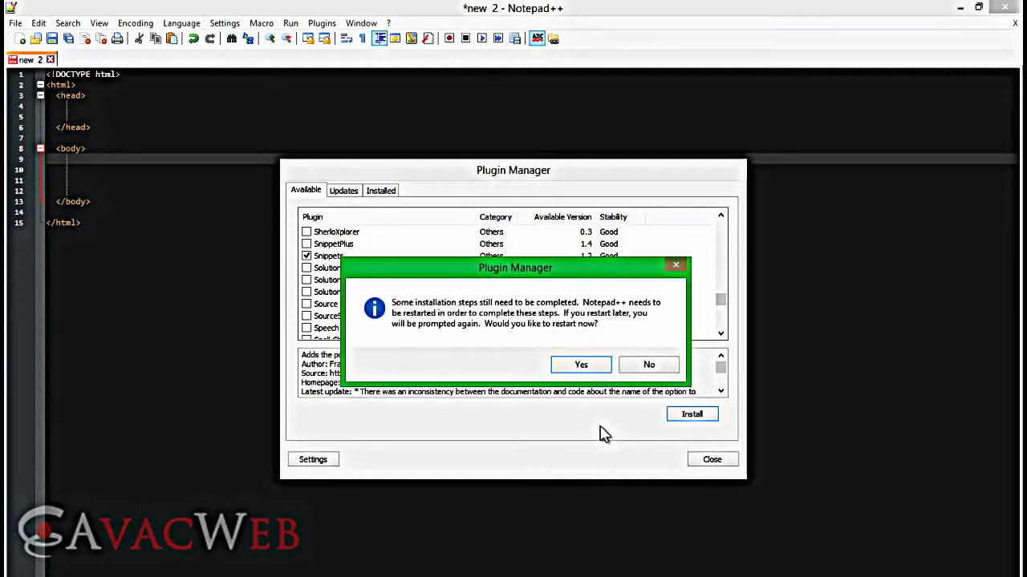
{"action": "left_click", "coordinate": [583, 366]}
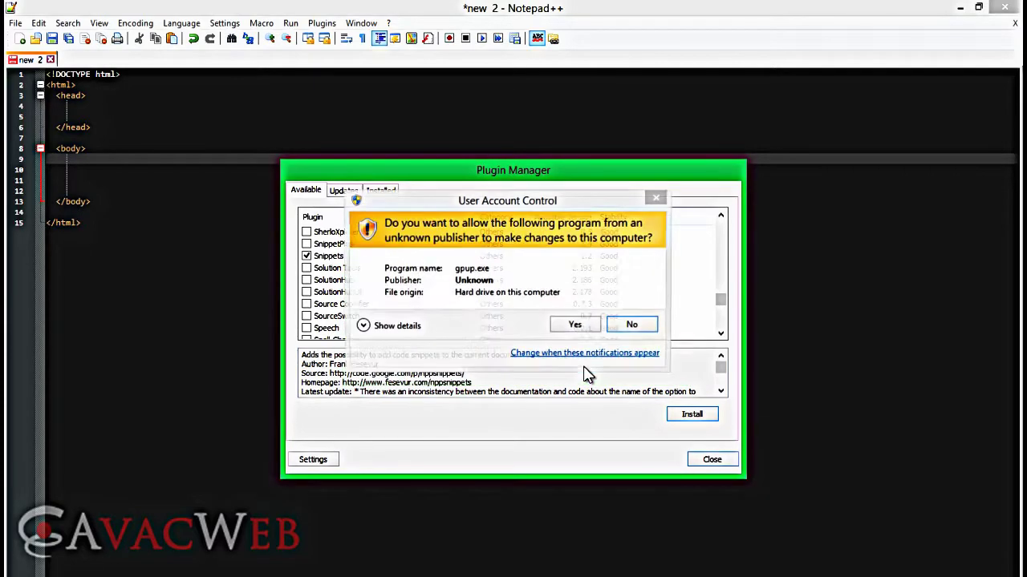
{"action": "left_click", "coordinate": [575, 326]}
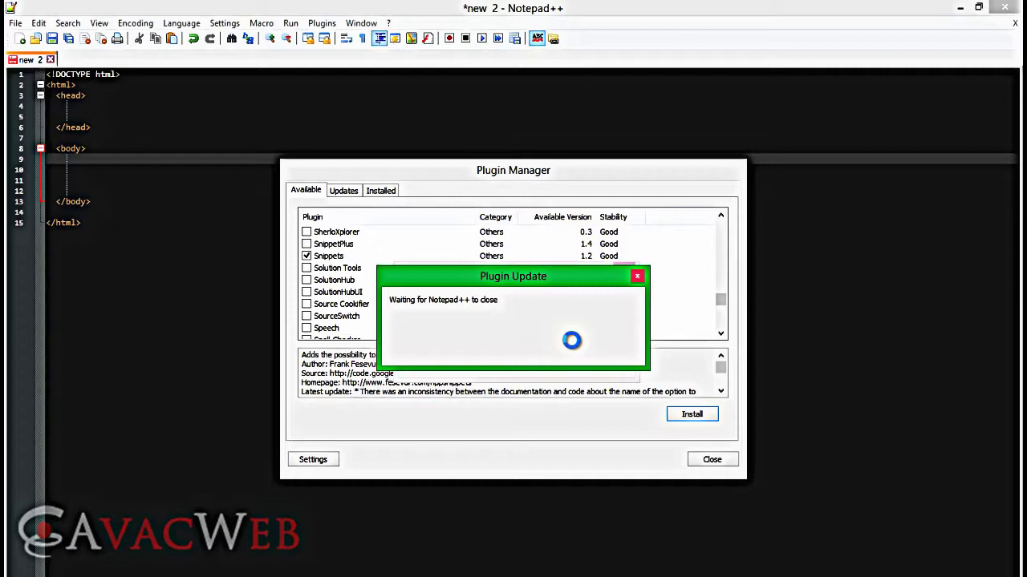
{"action": "mouse_move", "coordinate": [529, 576]}
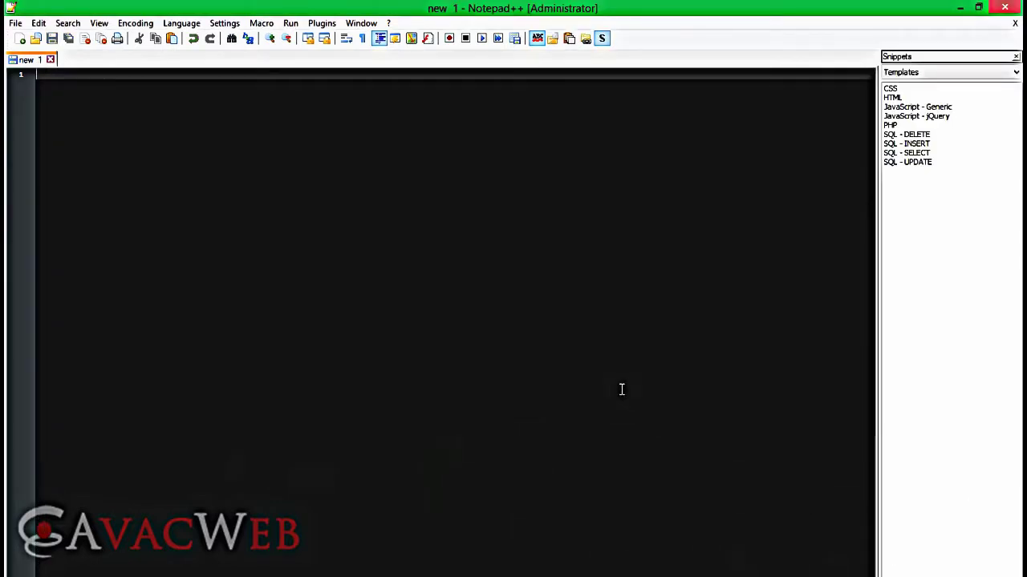
Widen the Snippets panel and insert the HTML template into the empty document.
{"action": "left_click_drag", "start_coordinate": [876, 142], "coordinate": [771, 161]}
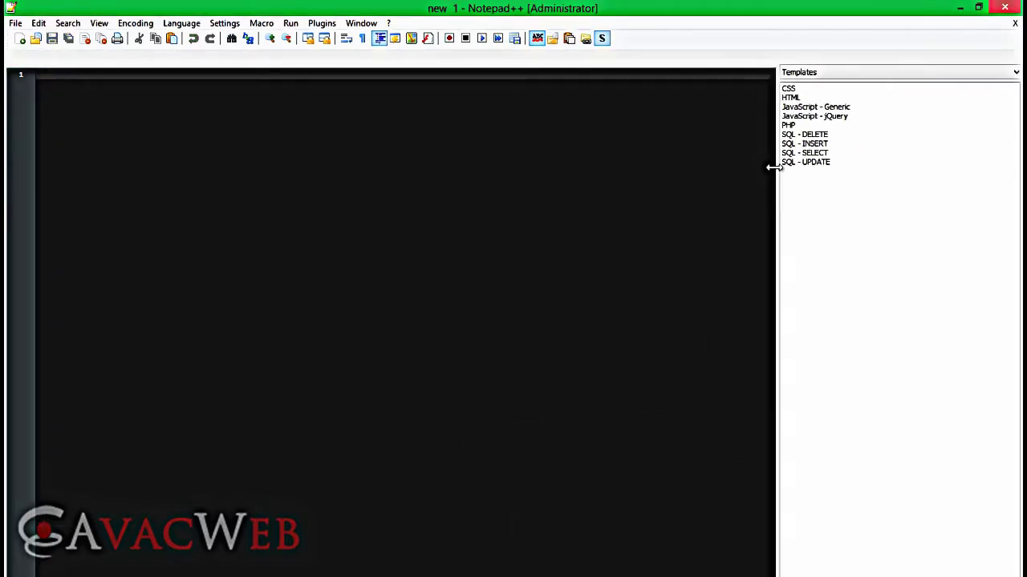
{"action": "left_click", "coordinate": [794, 98]}
{"action": "double_click", "coordinate": [798, 100]}
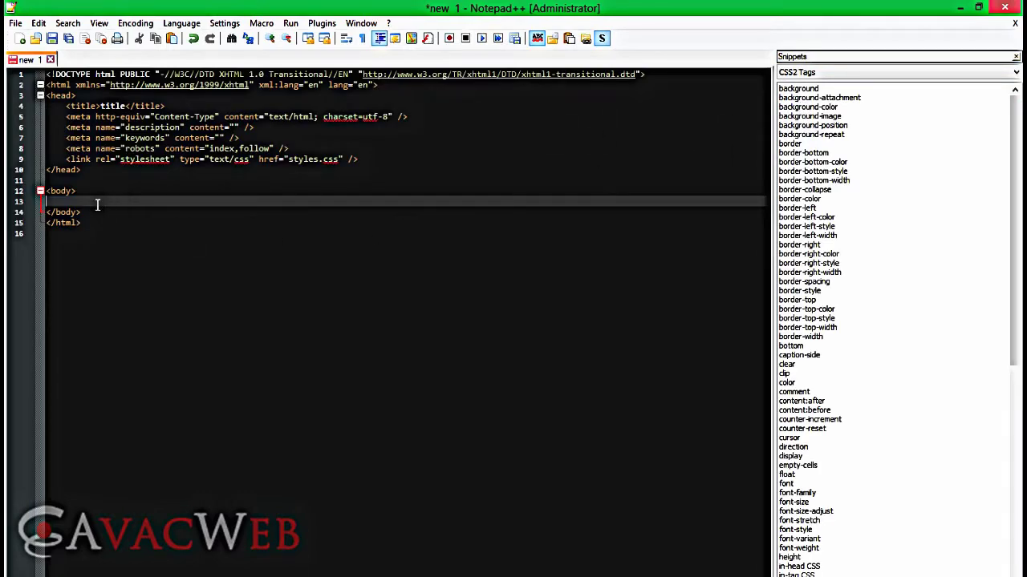
Delete all of the inserted HTML template code from the document.
{"action": "key", "text": "ctrl+a"}
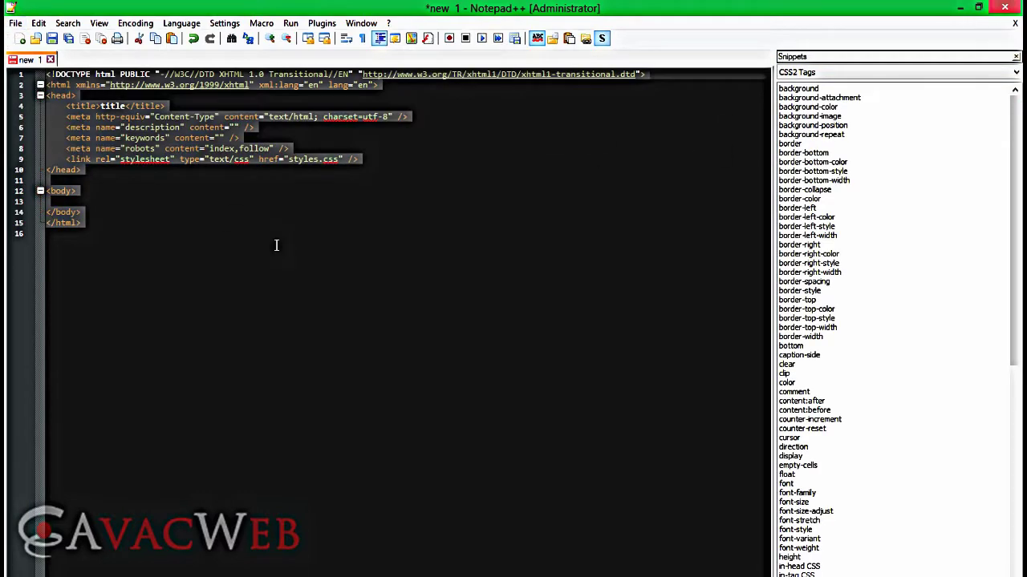
{"action": "key", "text": "Delete"}
Browse the snippet libraries, examining HTML Characters, HTML Tags and W3C Doctypes.
{"action": "left_click", "coordinate": [826, 74]}
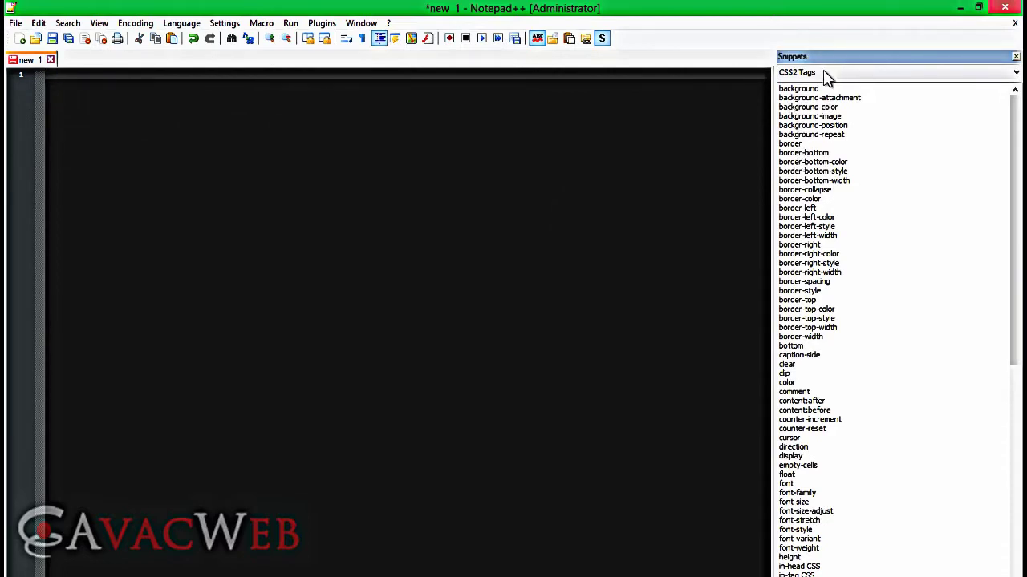
{"action": "left_click", "coordinate": [826, 74]}
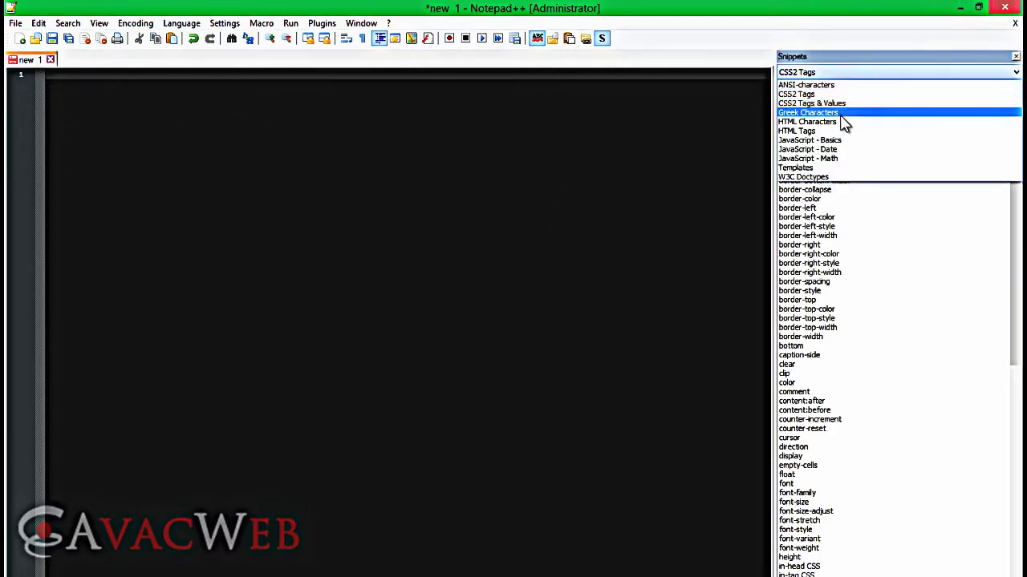
{"action": "left_click", "coordinate": [842, 121]}
{"action": "left_click", "coordinate": [841, 74]}
{"action": "left_click", "coordinate": [842, 122]}
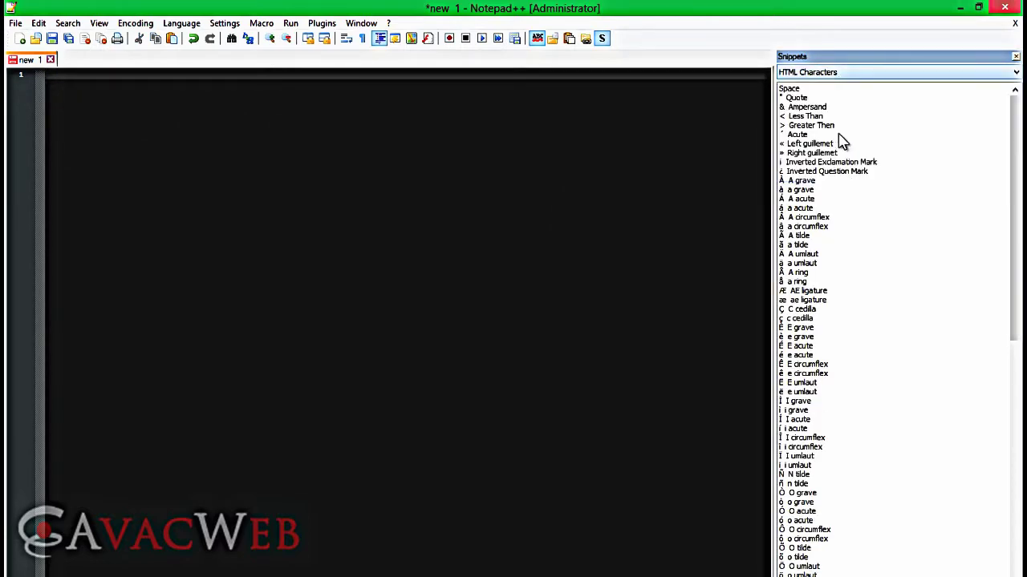
{"action": "scroll", "coordinate": [842, 142], "scroll_direction": "down", "scroll_amount": 1}
{"action": "left_click", "coordinate": [834, 74]}
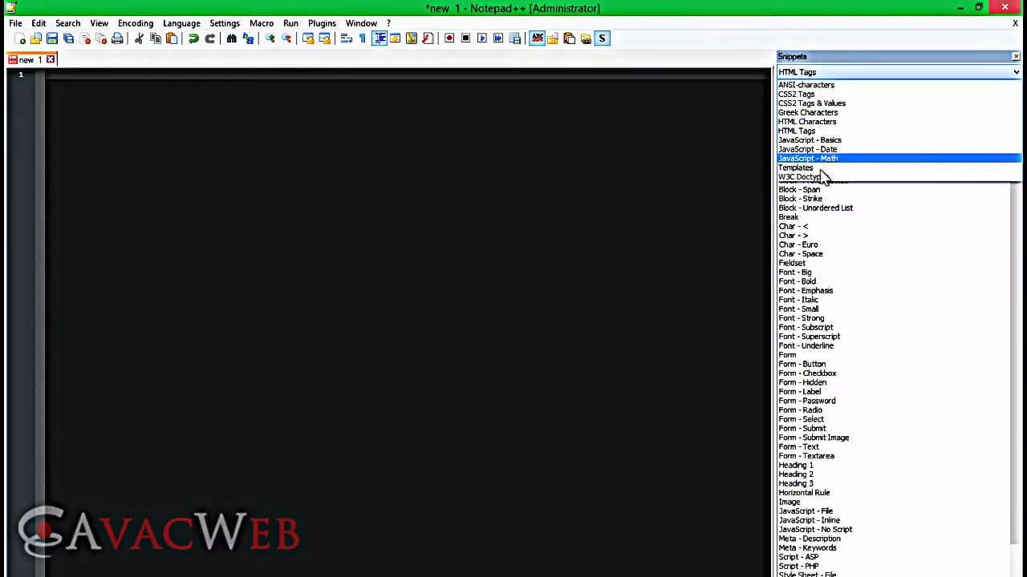
{"action": "left_click", "coordinate": [822, 177]}
{"action": "left_click", "coordinate": [839, 74]}
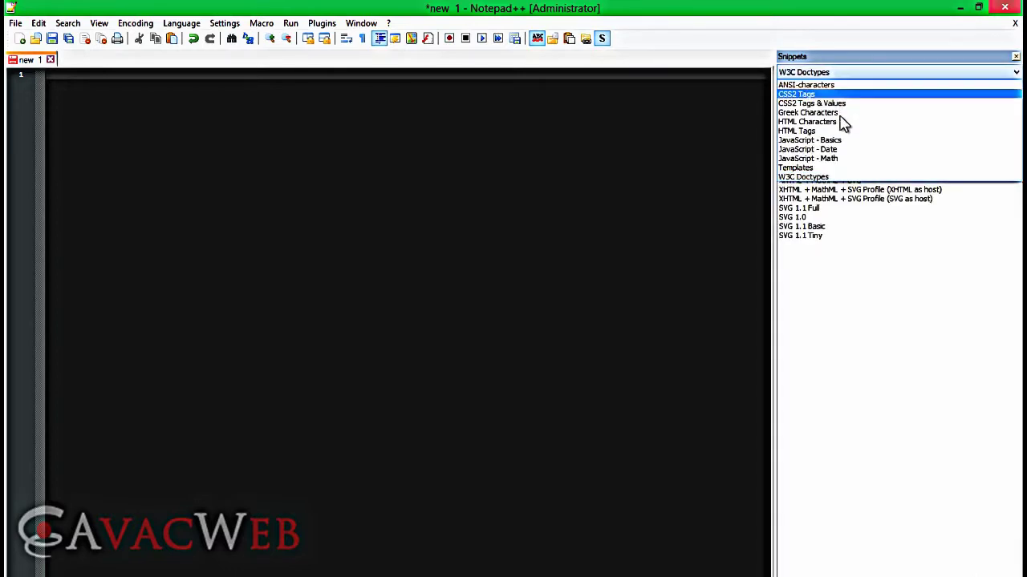
{"action": "left_click", "coordinate": [835, 176]}
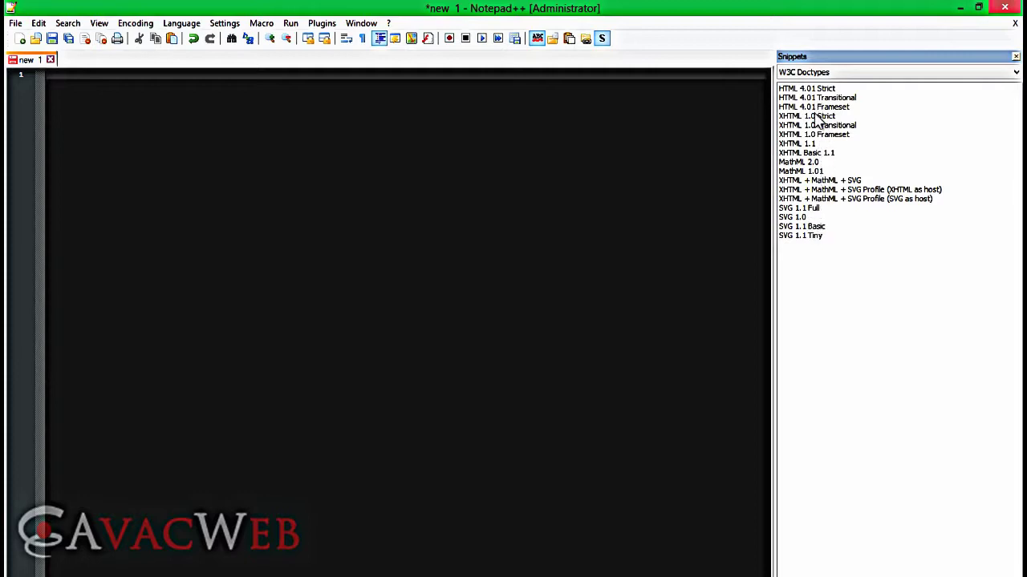
Try out the CSS snippet from the Templates library in the empty document and undo the insertion.
{"action": "left_click", "coordinate": [818, 74]}
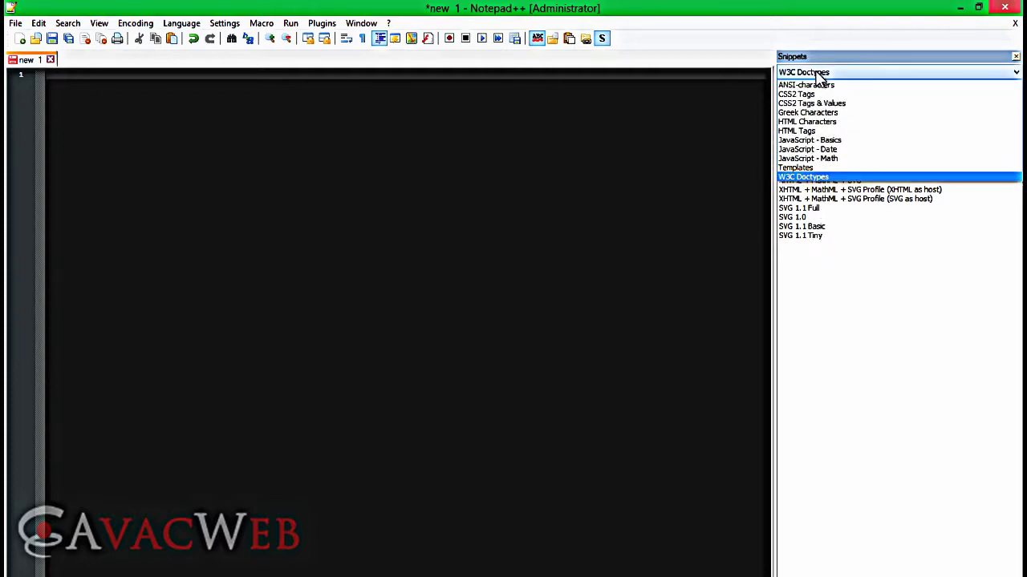
{"action": "left_click", "coordinate": [830, 168]}
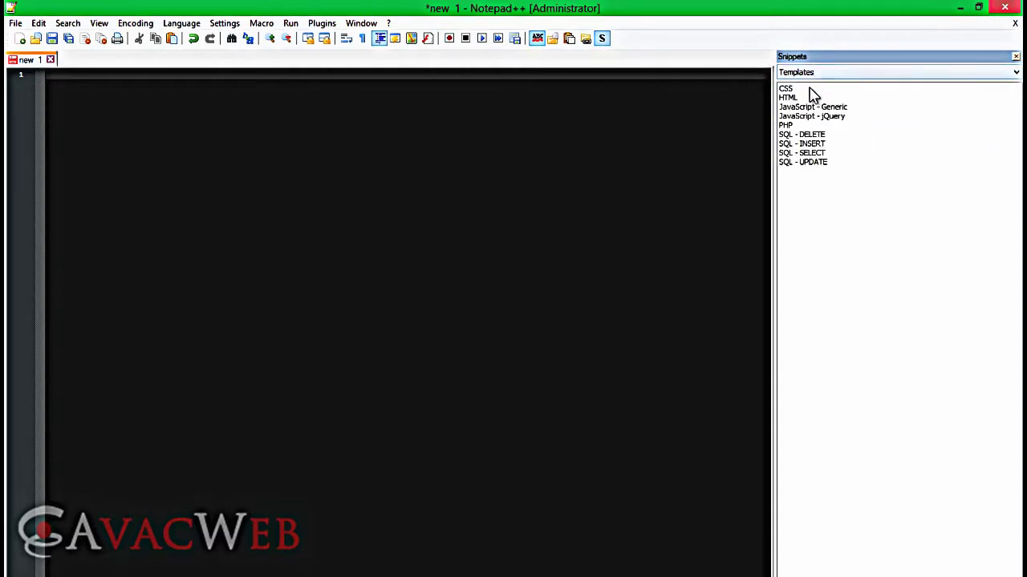
{"action": "left_click", "coordinate": [810, 89]}
{"action": "double_click", "coordinate": [810, 90]}
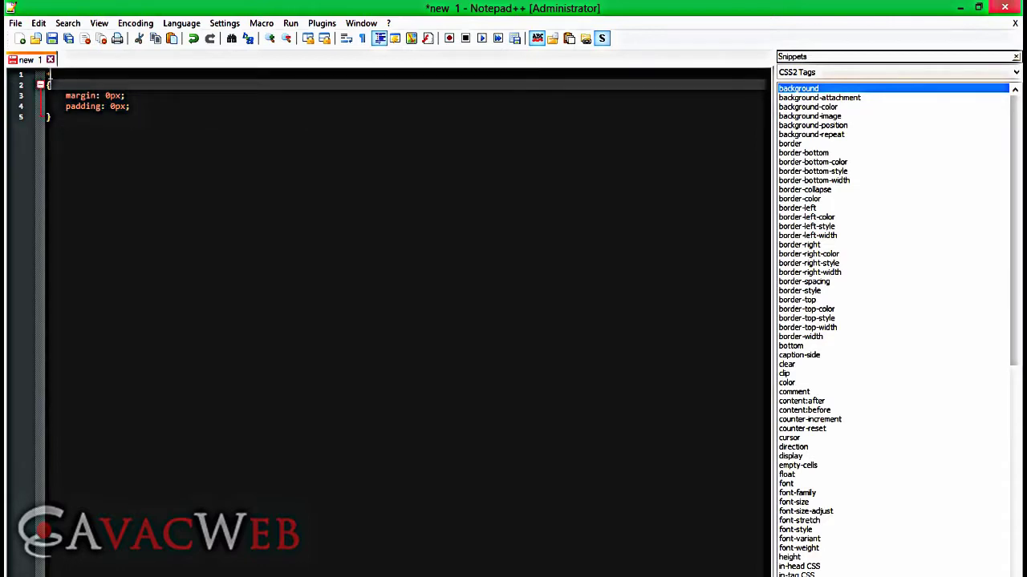
{"action": "left_click", "coordinate": [69, 117]}
{"action": "key", "text": "ctrl+z"}
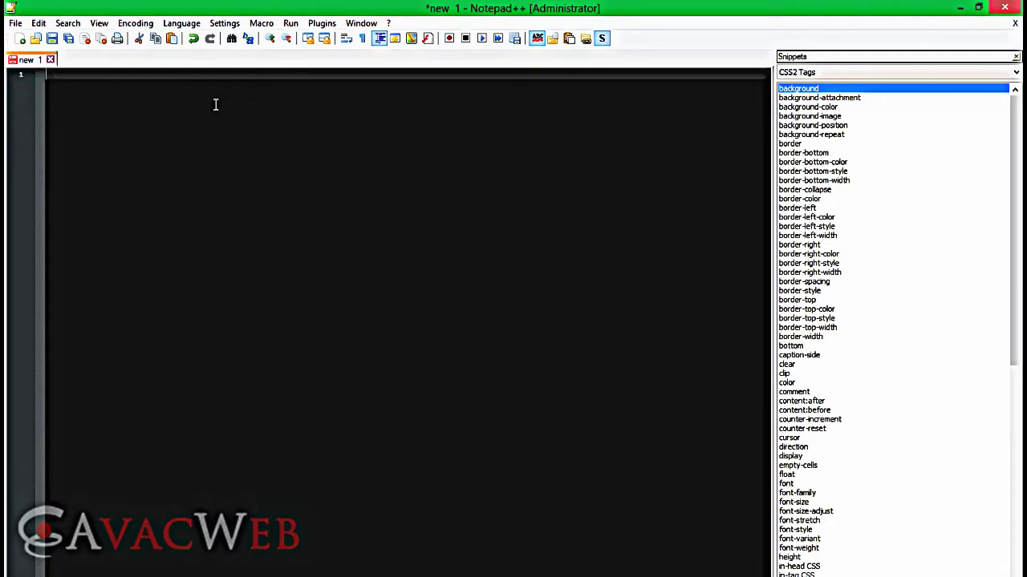
Return to the Templates snippet library and look at the JavaScript - Generic and JavaScript - jQuery entries.
{"action": "left_click", "coordinate": [839, 71]}
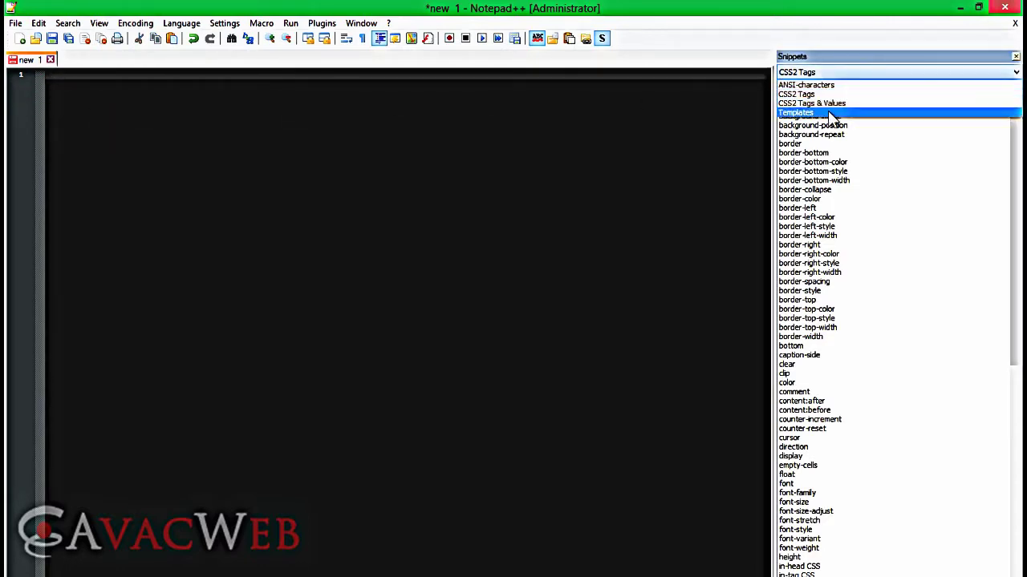
{"action": "left_click", "coordinate": [831, 112]}
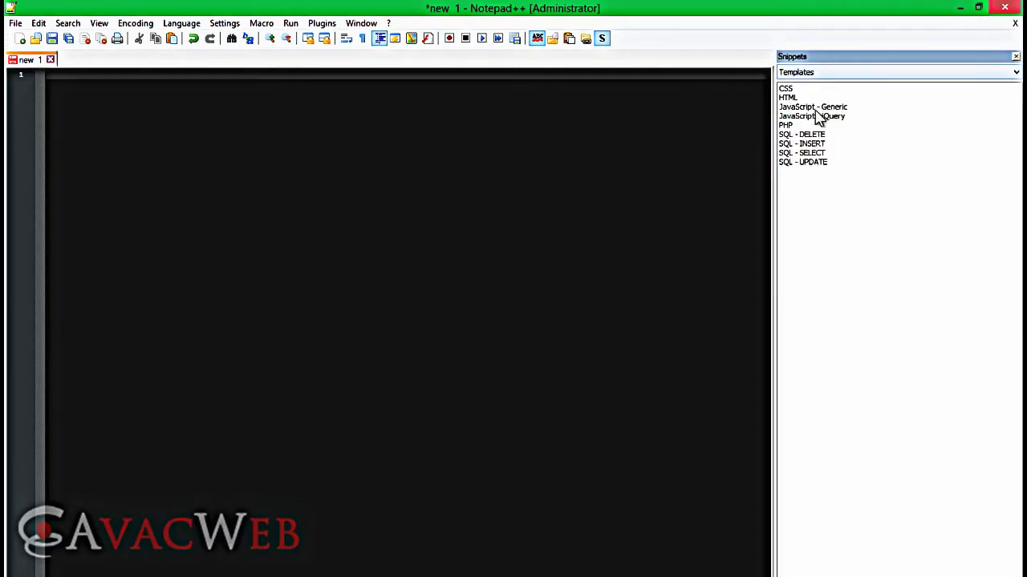
{"action": "left_click", "coordinate": [834, 108]}
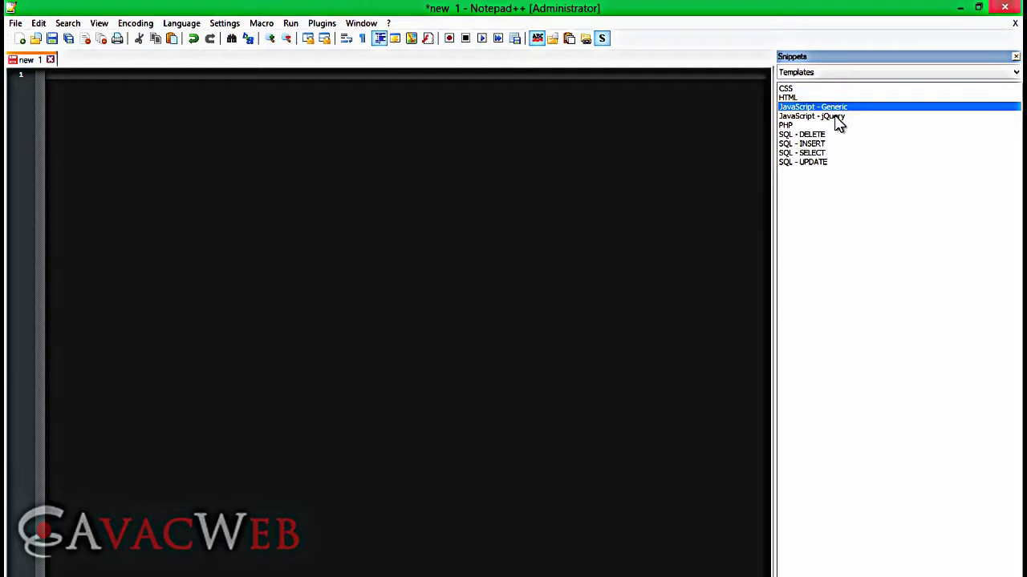
{"action": "left_click", "coordinate": [834, 117]}
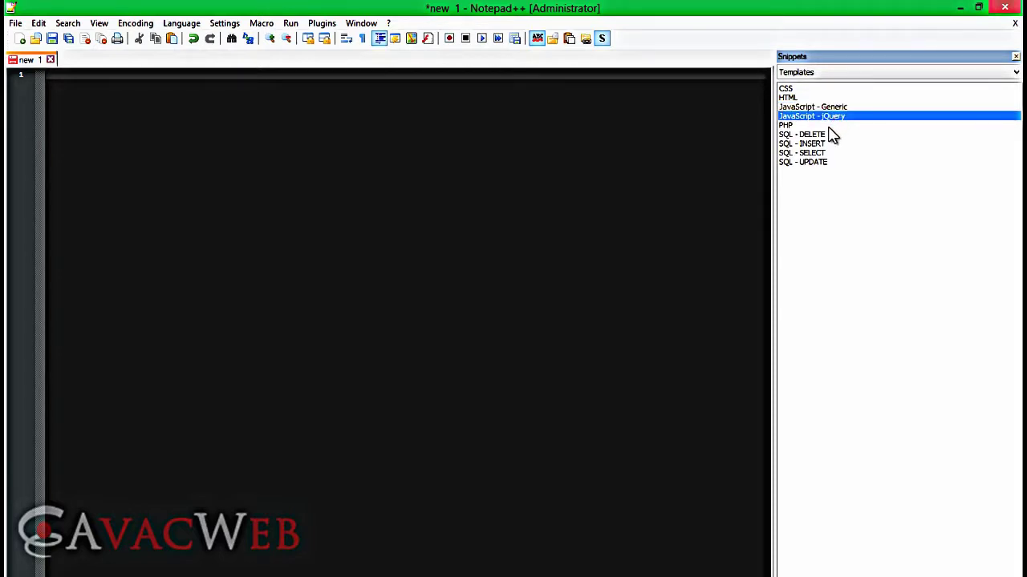
Look at the PHP template entry and the SQL DELETE, INSERT, SELECT and UPDATE entries.
{"action": "left_click", "coordinate": [832, 127]}
{"action": "left_click", "coordinate": [835, 136]}
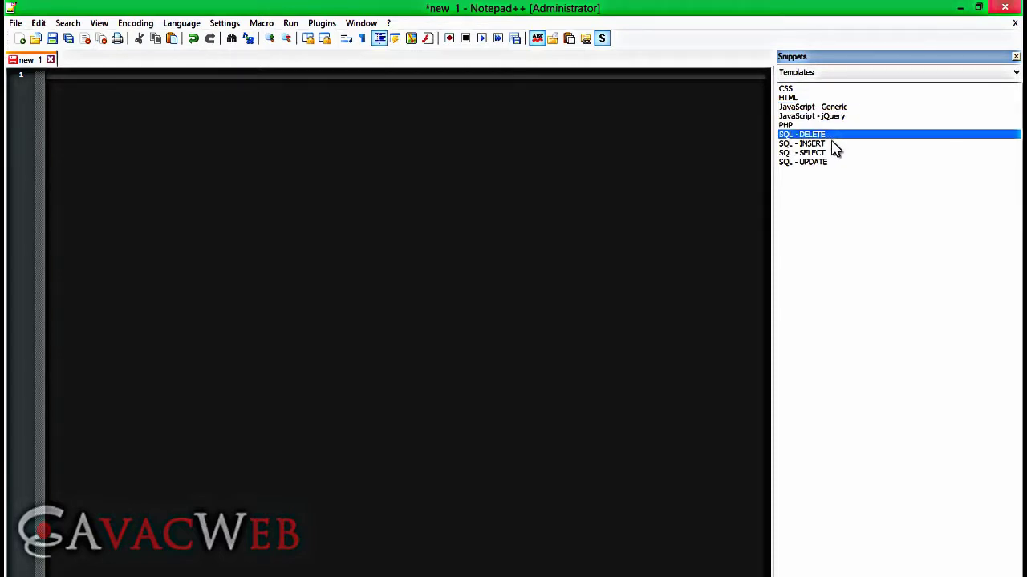
{"action": "left_click", "coordinate": [832, 144]}
{"action": "left_click", "coordinate": [826, 152]}
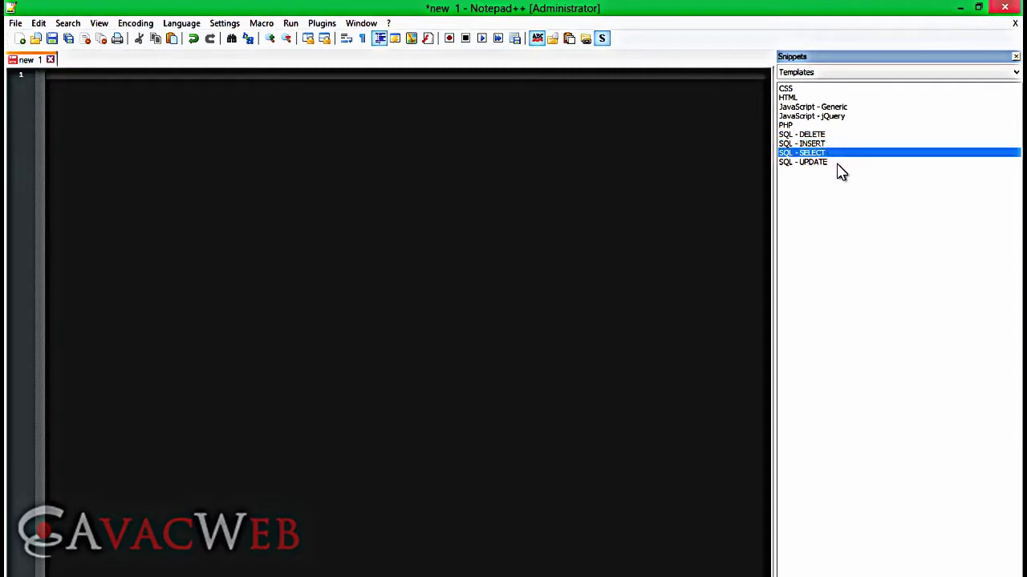
{"action": "left_click", "coordinate": [837, 162]}
Switch the snippet library to ANSI-characters and look through its character list.
{"action": "left_click", "coordinate": [837, 73]}
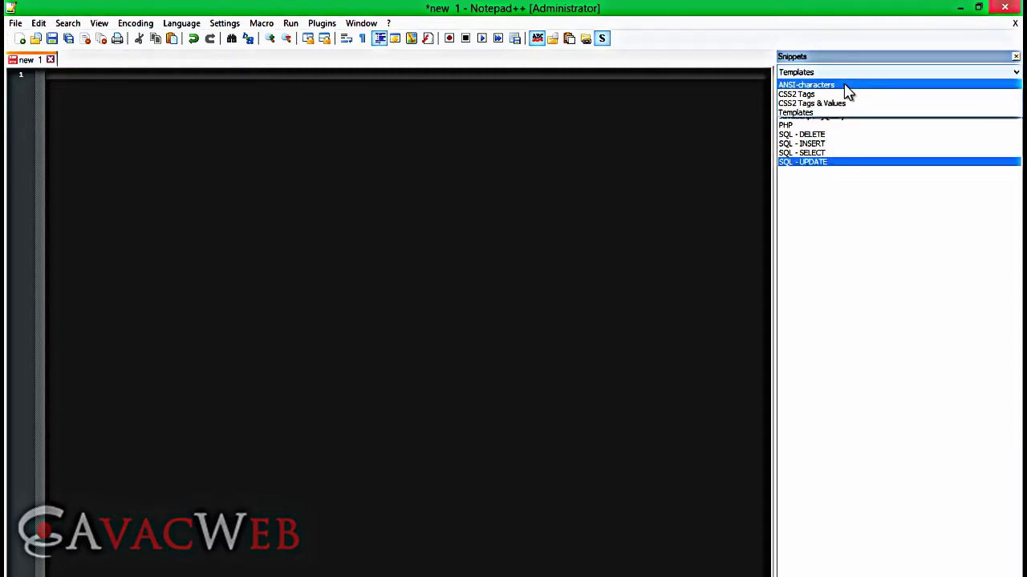
{"action": "left_click", "coordinate": [848, 93]}
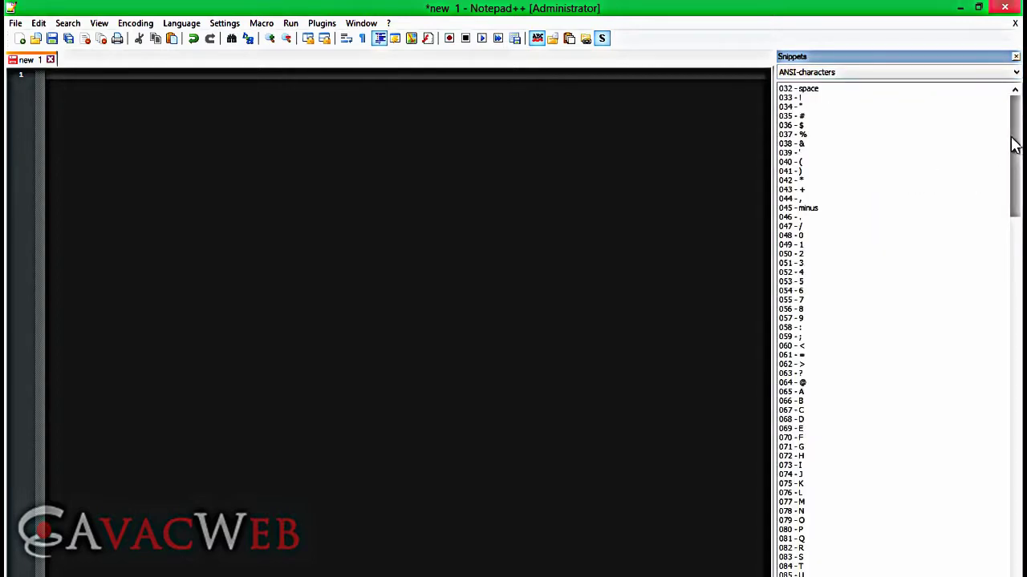
{"action": "mouse_move", "coordinate": [1021, 145]}
{"action": "left_mouse_down"}
{"action": "mouse_move", "coordinate": [1001, 409]}
{"action": "mouse_move", "coordinate": [1008, 534]}
{"action": "mouse_move", "coordinate": [1006, 144]}
{"action": "left_mouse_up"}
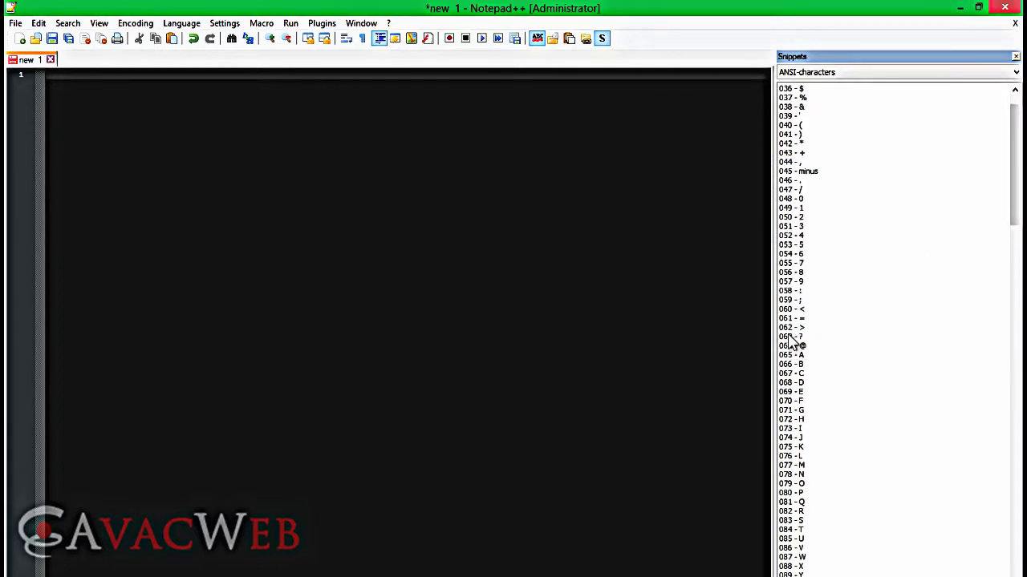
Try inserting the "062 - >" character snippet into the empty document twice, deleting the inserted character each time.
{"action": "double_click", "coordinate": [790, 328]}
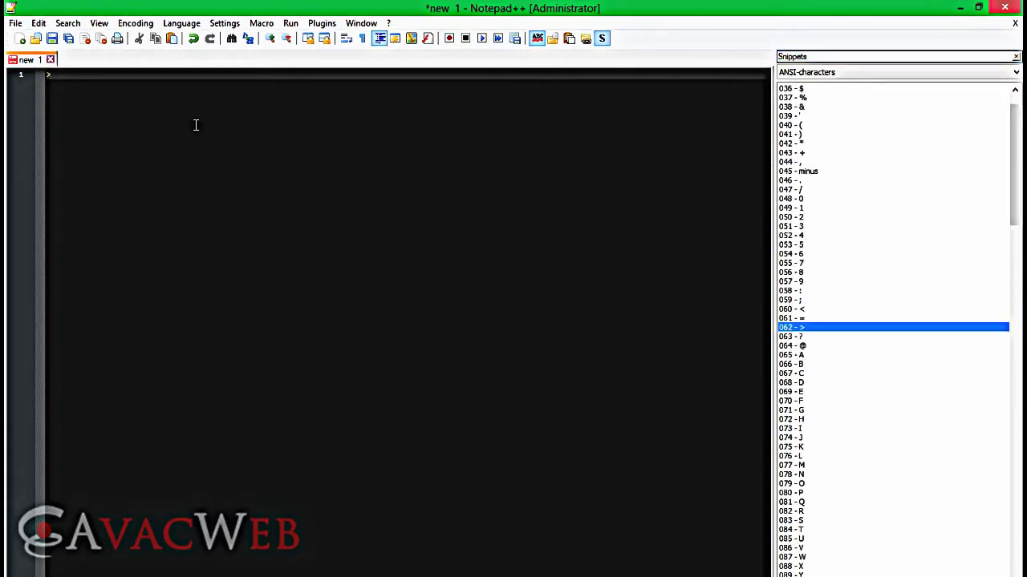
{"action": "double_click", "coordinate": [49, 75]}
{"action": "key", "text": "Delete"}
{"action": "right_click", "coordinate": [794, 326]}
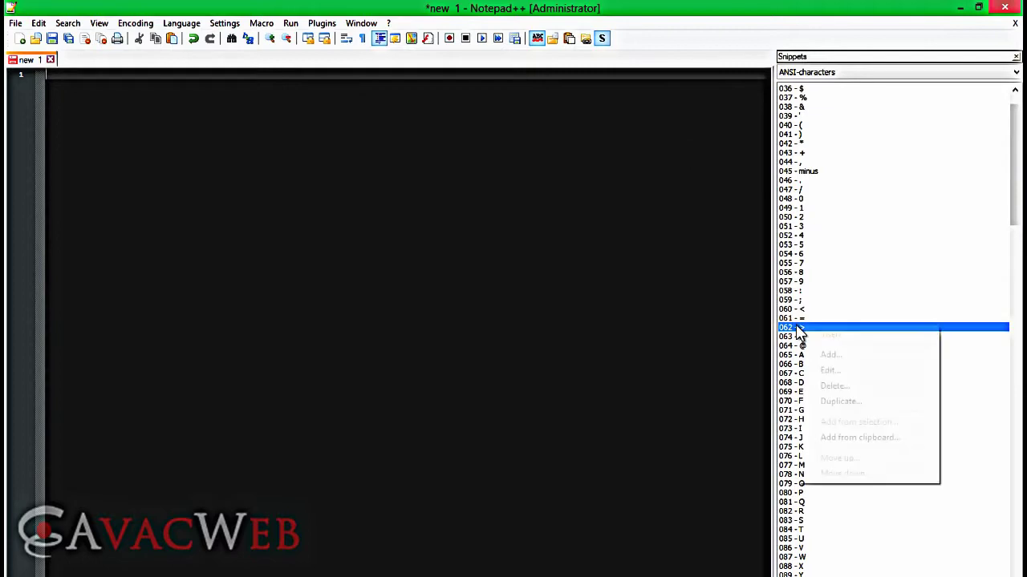
{"action": "left_click", "coordinate": [815, 333]}
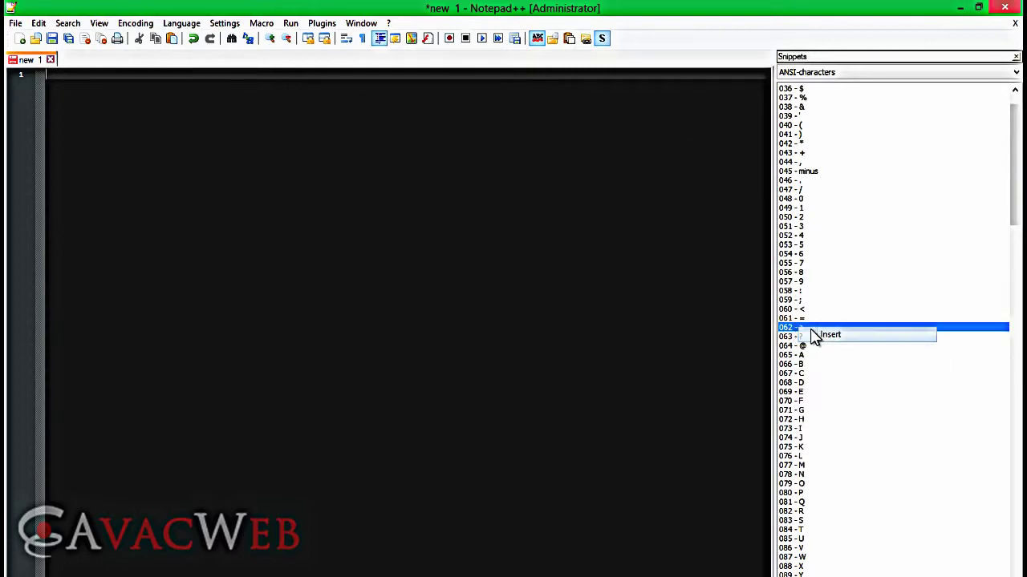
{"action": "key", "text": "Delete"}
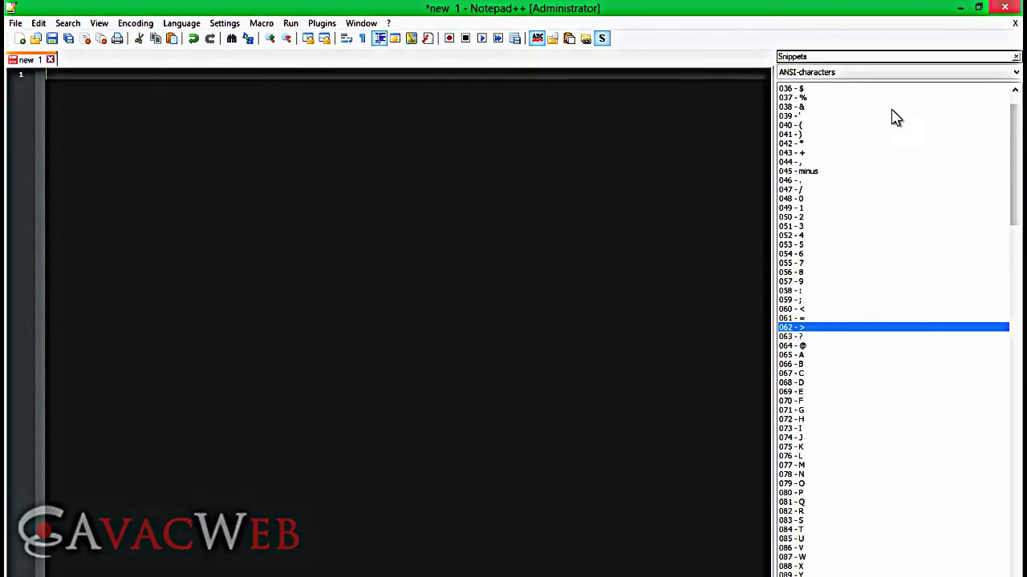
{"action": "left_click", "coordinate": [879, 74]}
{"action": "left_click", "coordinate": [877, 75]}
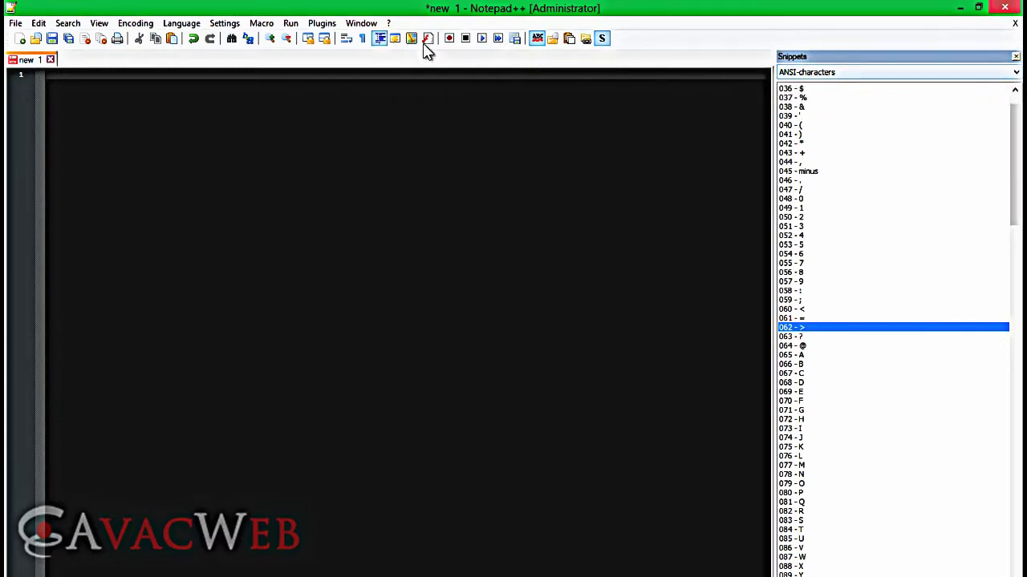
Show the Light Explorer file tree and look into the C:, D: and E: drives.
{"action": "left_click", "coordinate": [322, 23]}
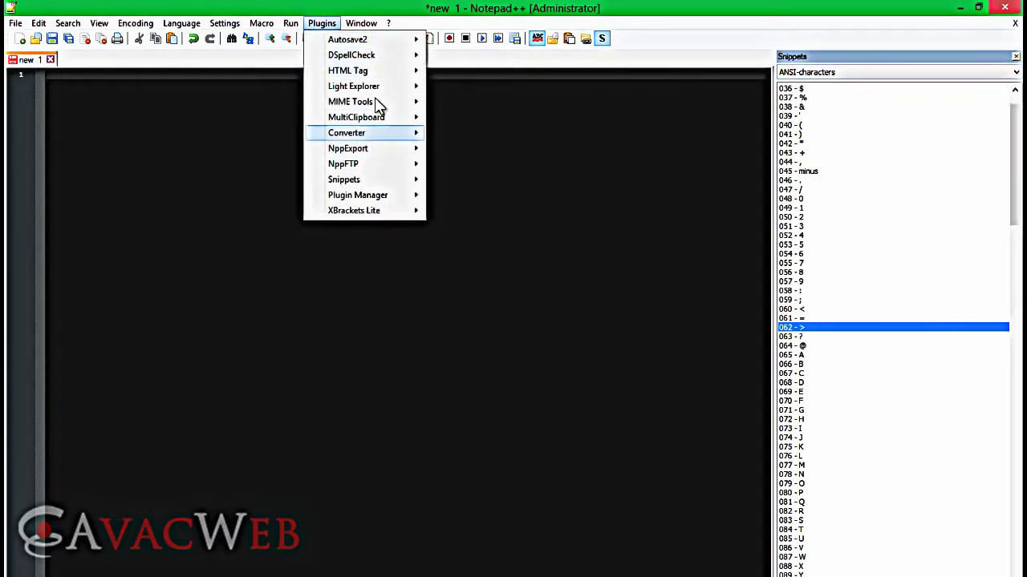
{"action": "mouse_move", "coordinate": [378, 89]}
{"action": "left_click", "coordinate": [454, 85]}
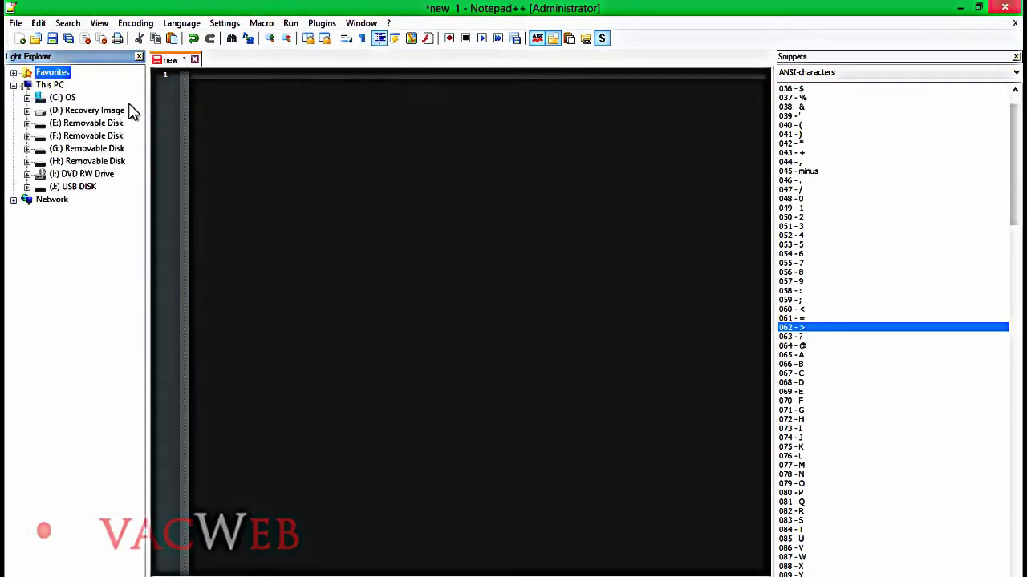
{"action": "left_click", "coordinate": [27, 99]}
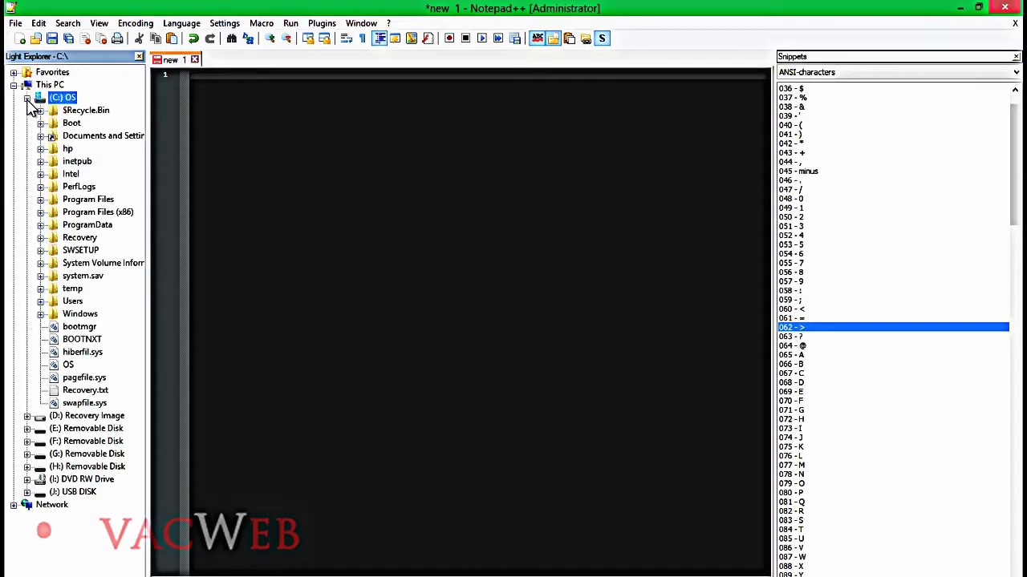
{"action": "left_click", "coordinate": [26, 97]}
{"action": "left_click", "coordinate": [26, 110]}
{"action": "left_click", "coordinate": [26, 110]}
{"action": "left_click", "coordinate": [27, 123]}
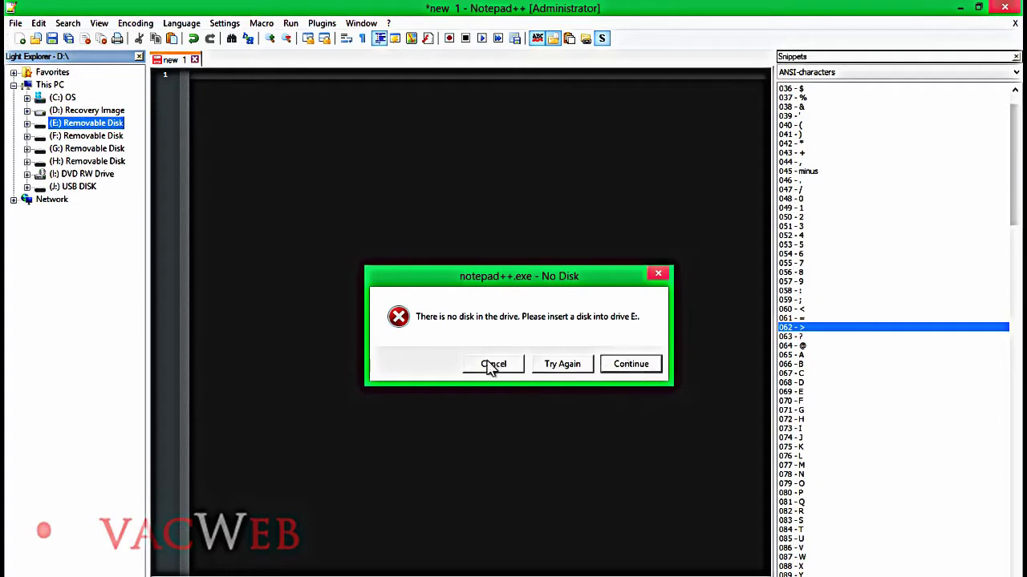
{"action": "left_click", "coordinate": [522, 365]}
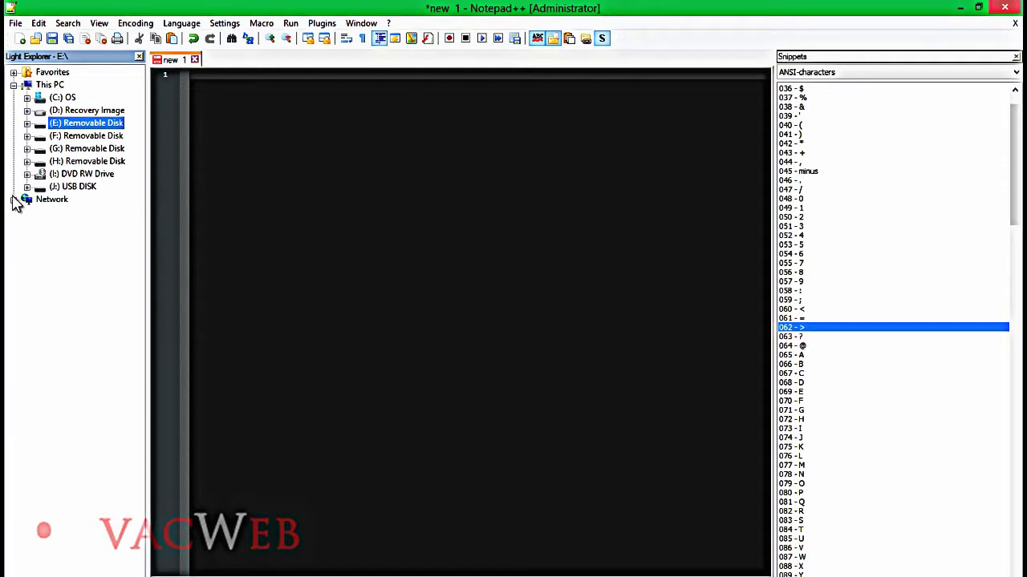
Collapse This PC in the file tree, check Favorites and close Light Explorer.
{"action": "left_click", "coordinate": [13, 84]}
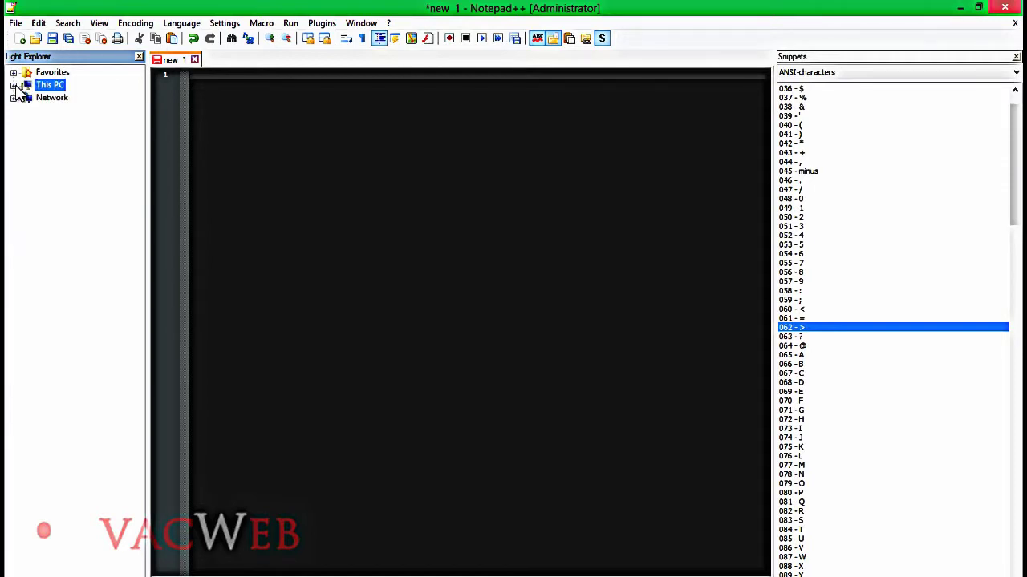
{"action": "left_click", "coordinate": [14, 73]}
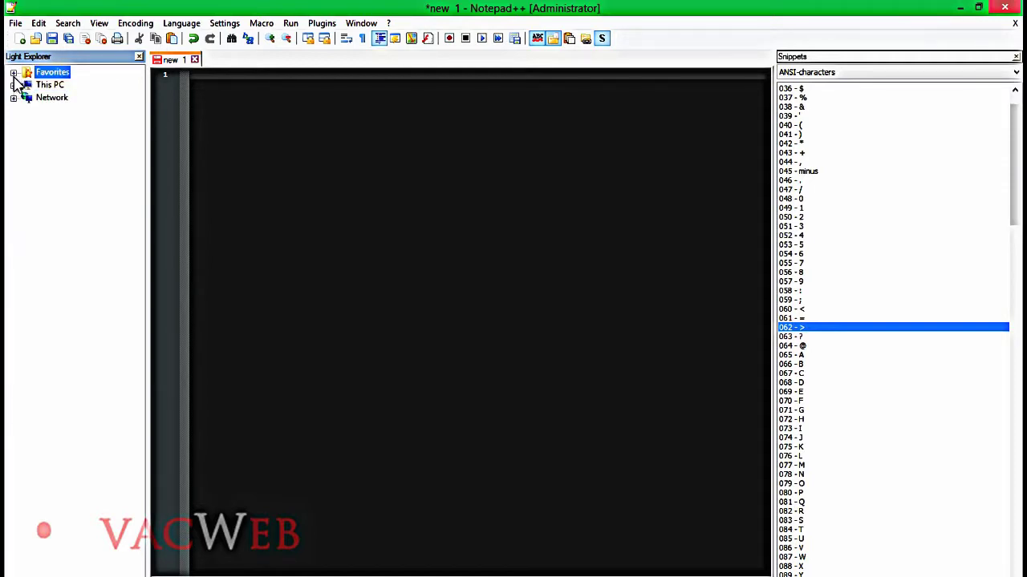
{"action": "left_click", "coordinate": [139, 56]}
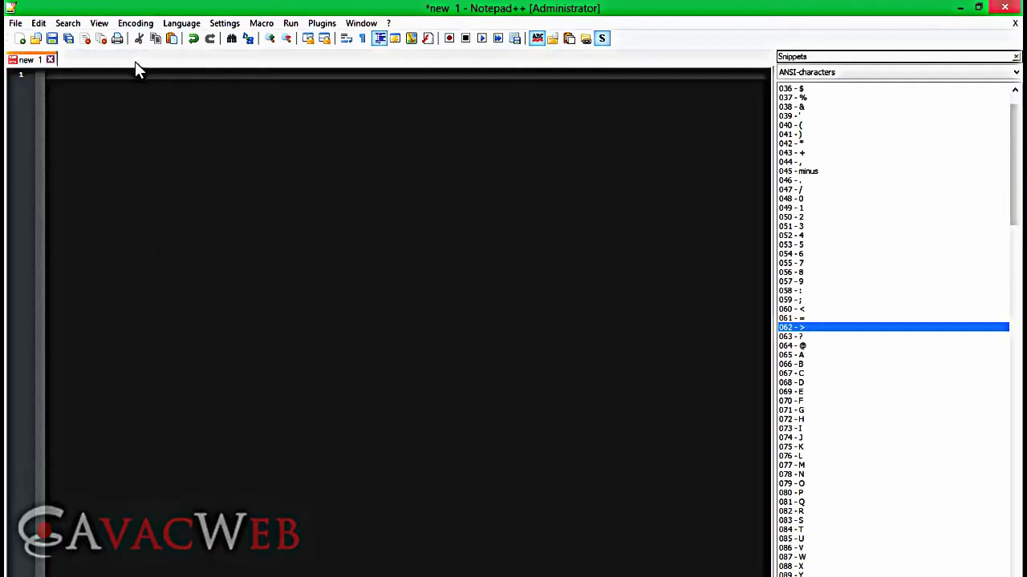
Show Light Explorer again and narrow both it and the Snippets pane to widen the editing area.
{"action": "left_click", "coordinate": [322, 23]}
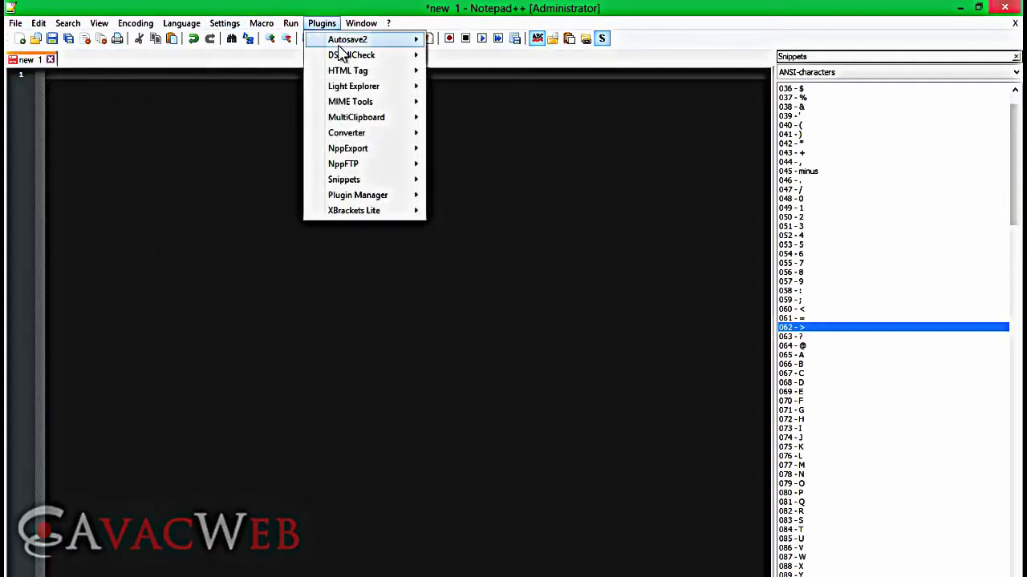
{"action": "mouse_move", "coordinate": [391, 88]}
{"action": "left_click", "coordinate": [462, 85]}
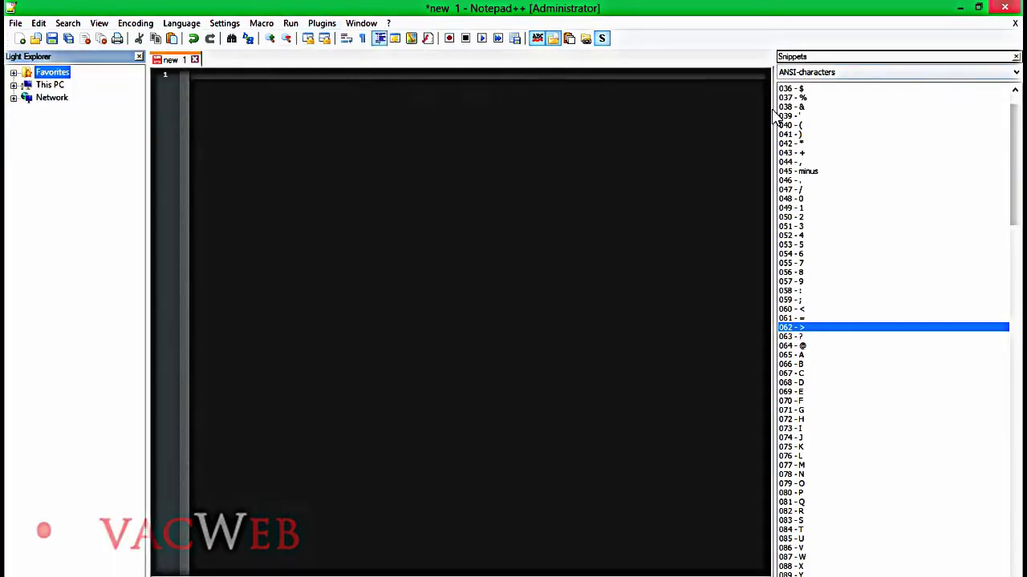
{"action": "left_click_drag", "start_coordinate": [775, 113], "coordinate": [930, 110]}
{"action": "left_click_drag", "start_coordinate": [147, 120], "coordinate": [50, 129]}
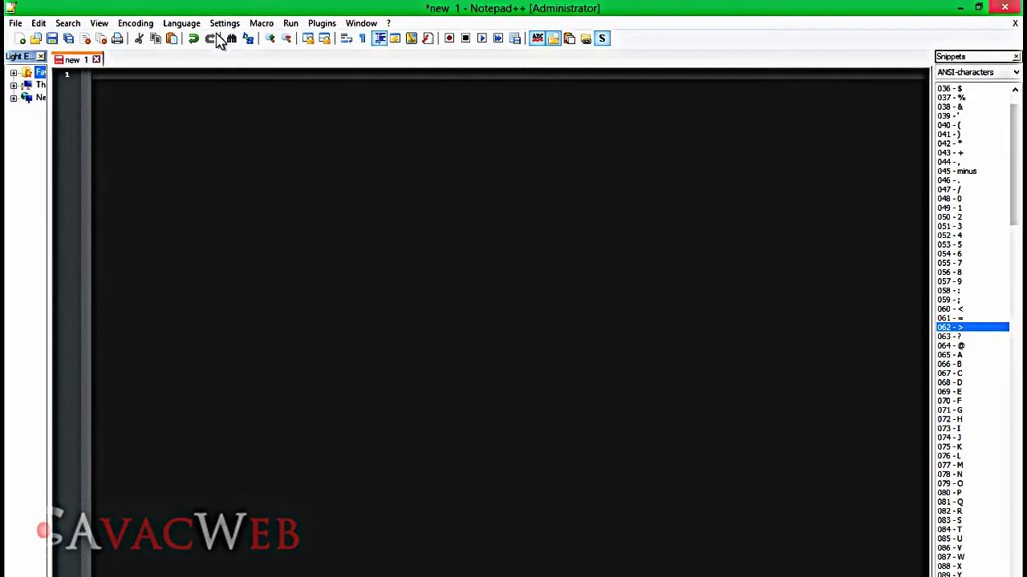
Review the MultiClipboard options and accept them as they are.
{"action": "left_click", "coordinate": [323, 25]}
{"action": "mouse_move", "coordinate": [390, 74]}
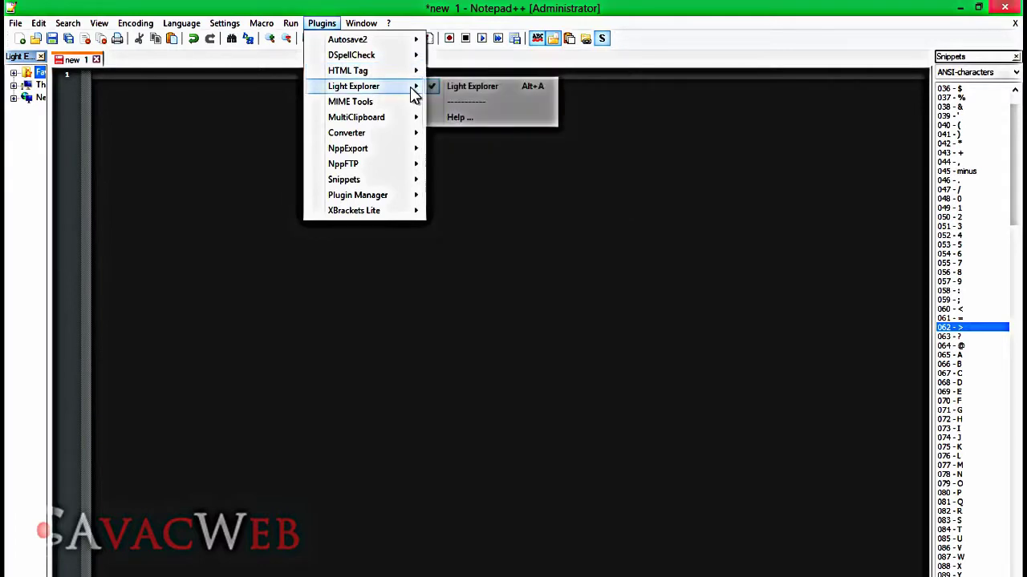
{"action": "mouse_move", "coordinate": [412, 113]}
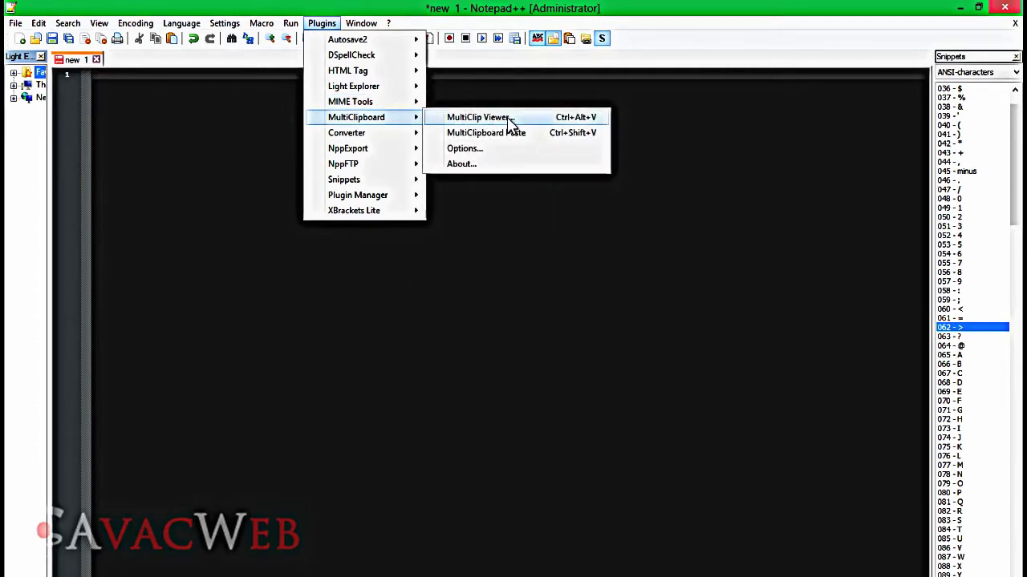
{"action": "left_click", "coordinate": [504, 148]}
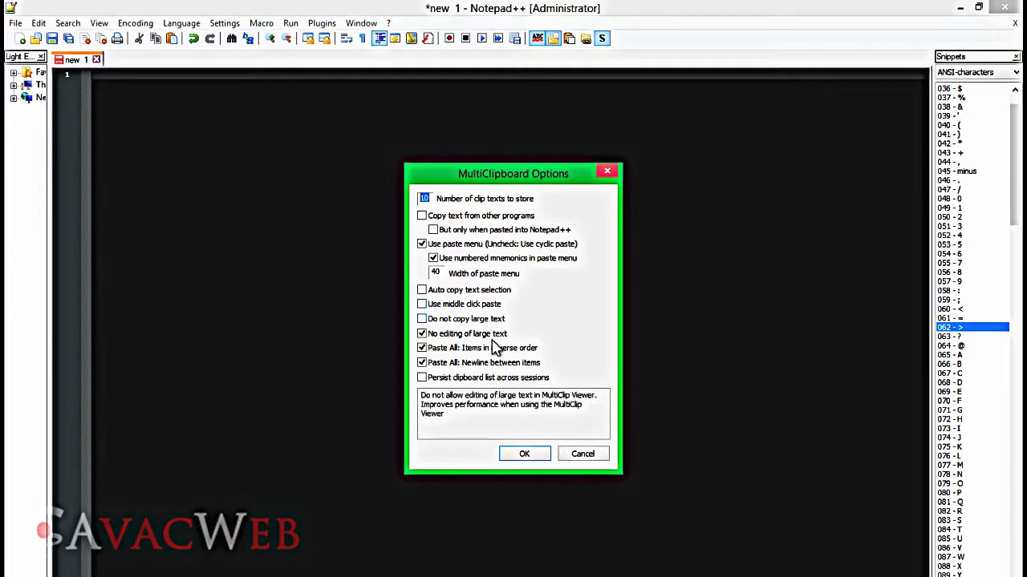
{"action": "left_click", "coordinate": [525, 454]}
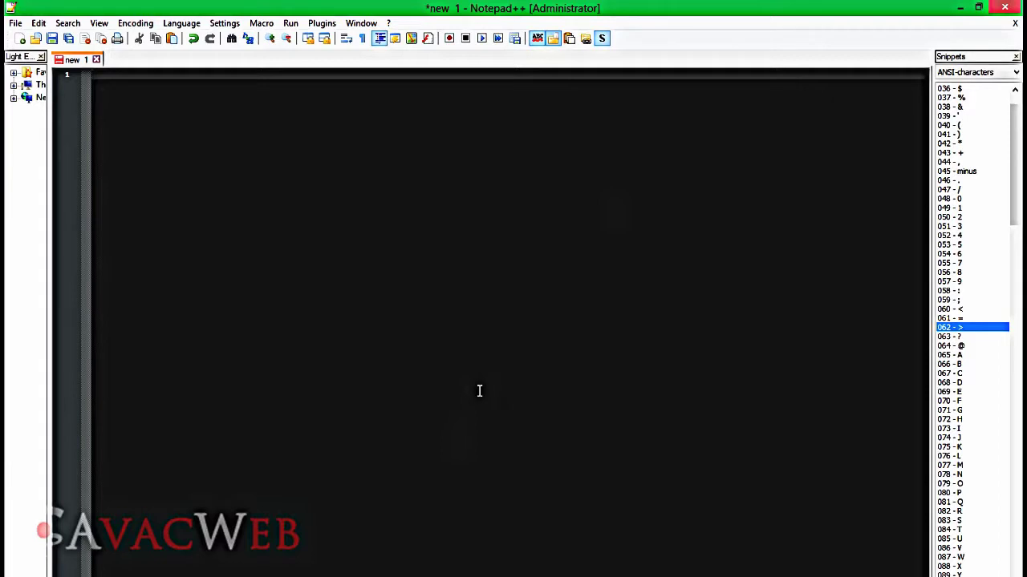
Write the sample words HTML, CSS and JavaScript on separate lines with a blank line between them.
{"action": "type", "text": "HTML"}
{"action": "key", "text": "Return"}
{"action": "key", "text": "Return"}
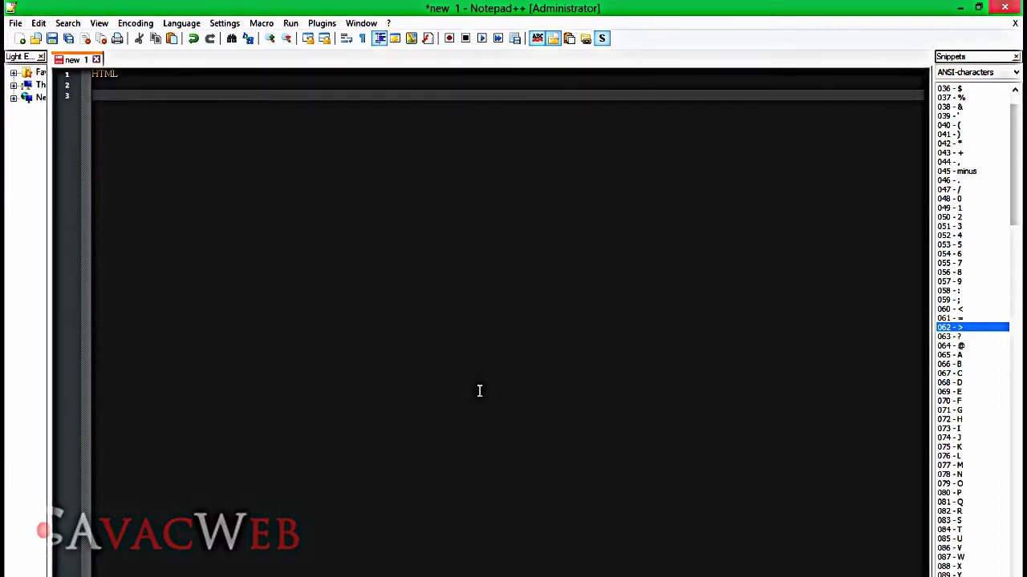
{"action": "type", "text": "CSS"}
{"action": "key", "text": "Return"}
{"action": "key", "text": "Return"}
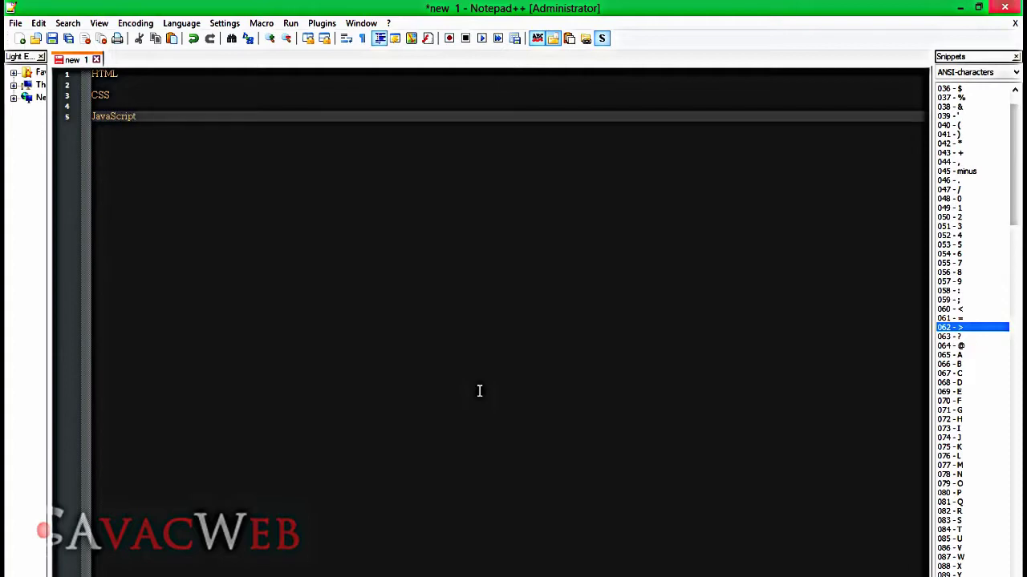
Copy the words JavaScript, CSS and HTML one after another, each as its own clipboard entry.
{"action": "key", "text": "shift+Home"}
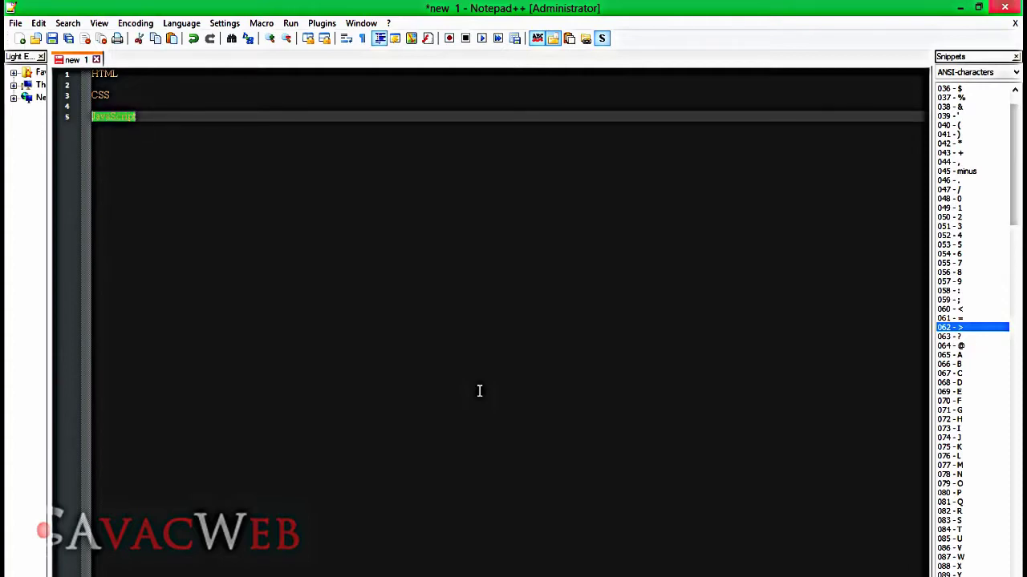
{"action": "key", "text": "Up"}
{"action": "key", "text": "Up"}
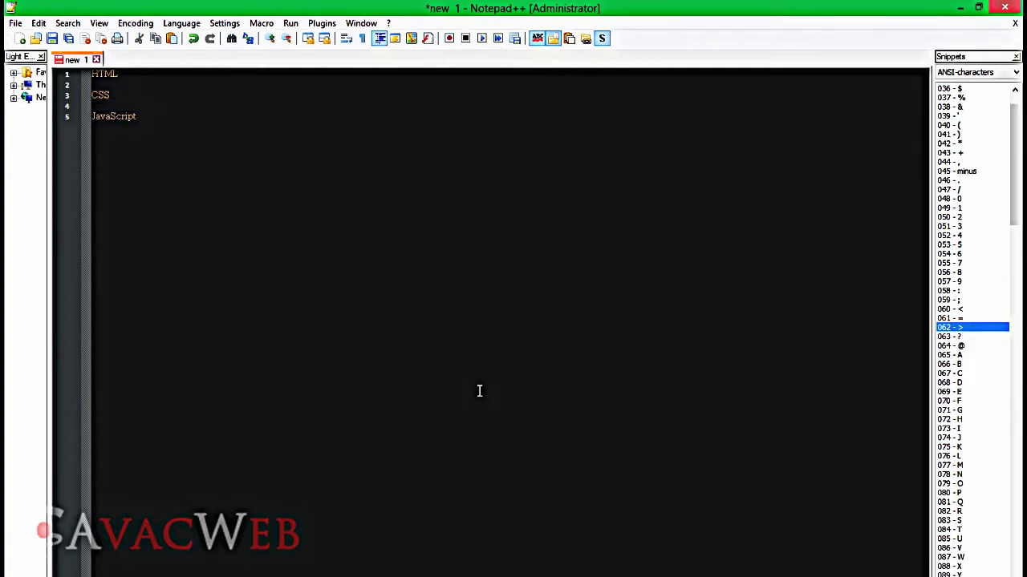
{"action": "key", "text": "shift+Home"}
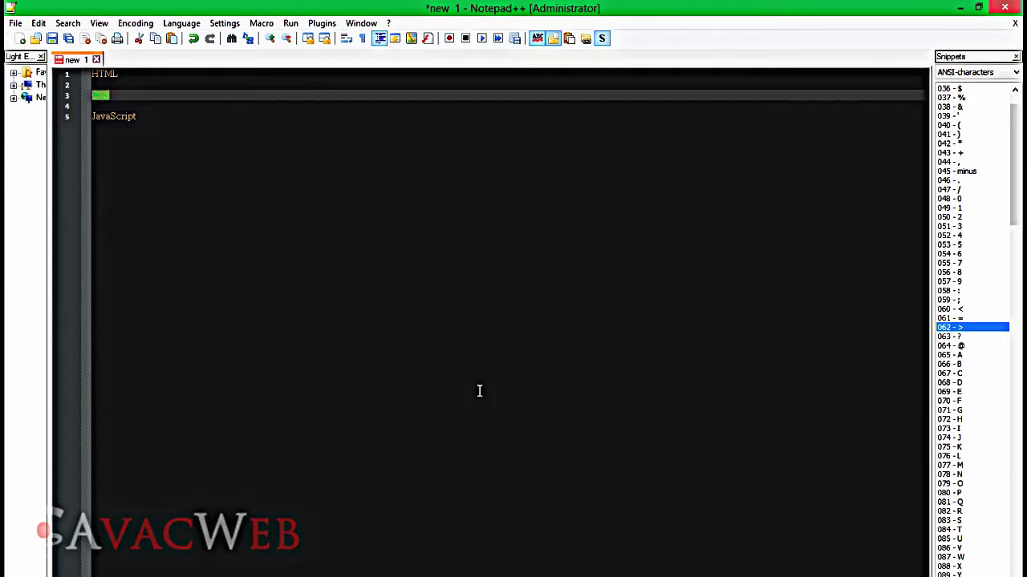
{"action": "key", "text": "Up"}
{"action": "key", "text": "Up"}
{"action": "key", "text": "End"}
{"action": "key", "text": "shift+Home"}
{"action": "key", "text": "ctrl+c"}
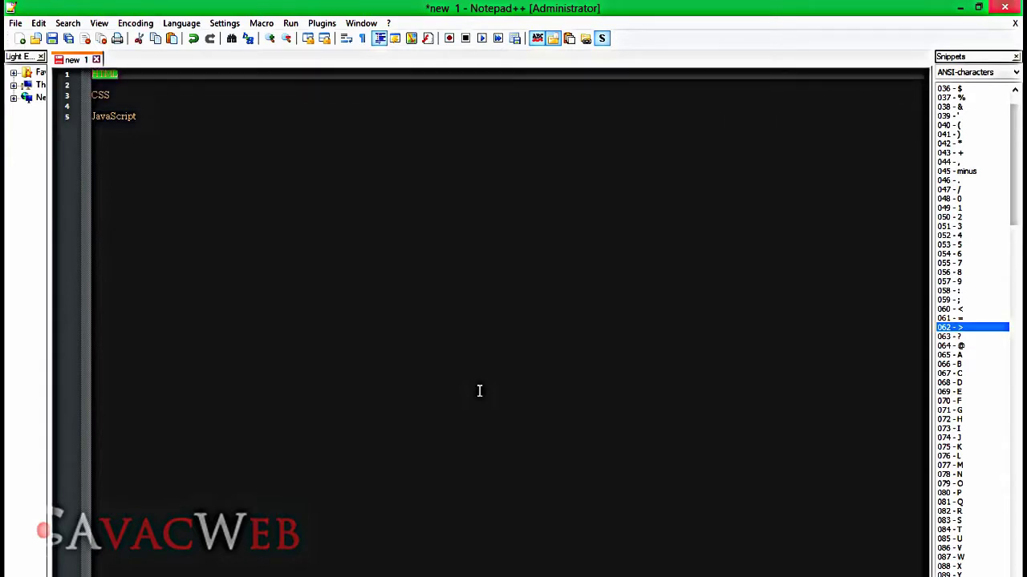
Add three new lines below the last word and paste the JavaScript entry there with MultiClipboard Paste.
{"action": "key", "text": "Down"}
{"action": "key", "text": "Down"}
{"action": "key", "text": "Down"}
{"action": "key", "text": "Down"}
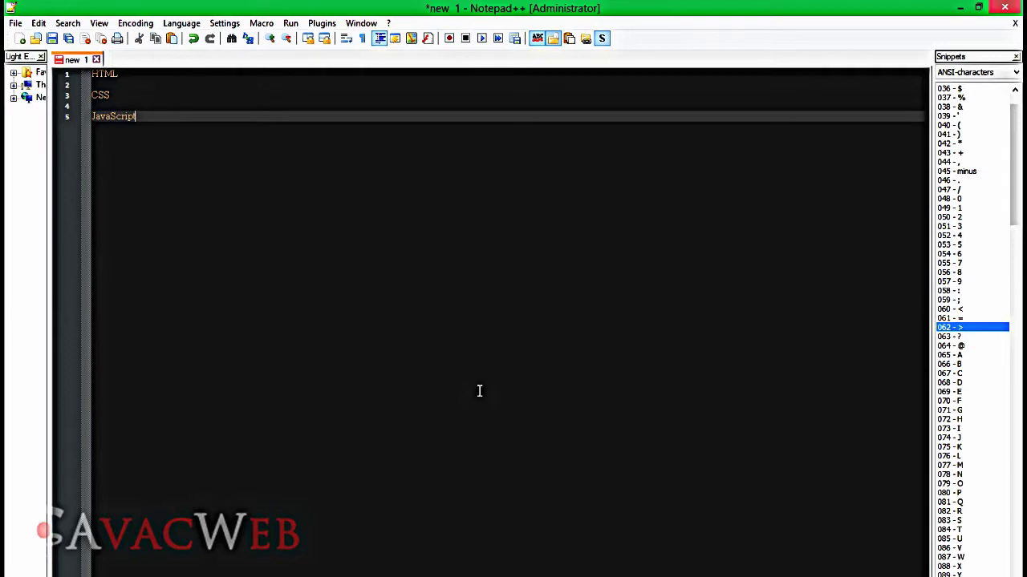
{"action": "key", "text": "Return"}
{"action": "key", "text": "Return"}
{"action": "key", "text": "Return"}
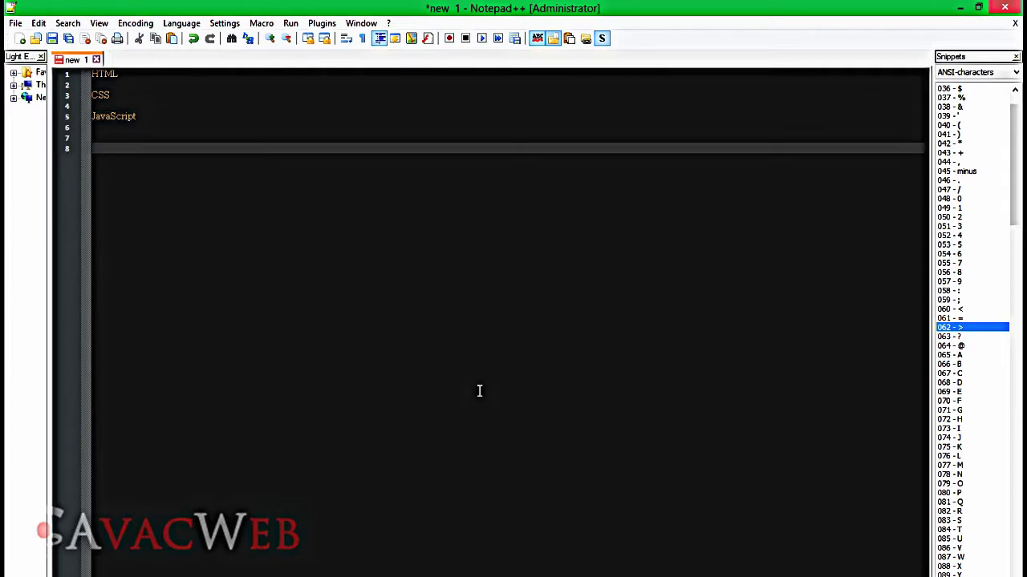
{"action": "key", "text": "ctrl+shift+v"}
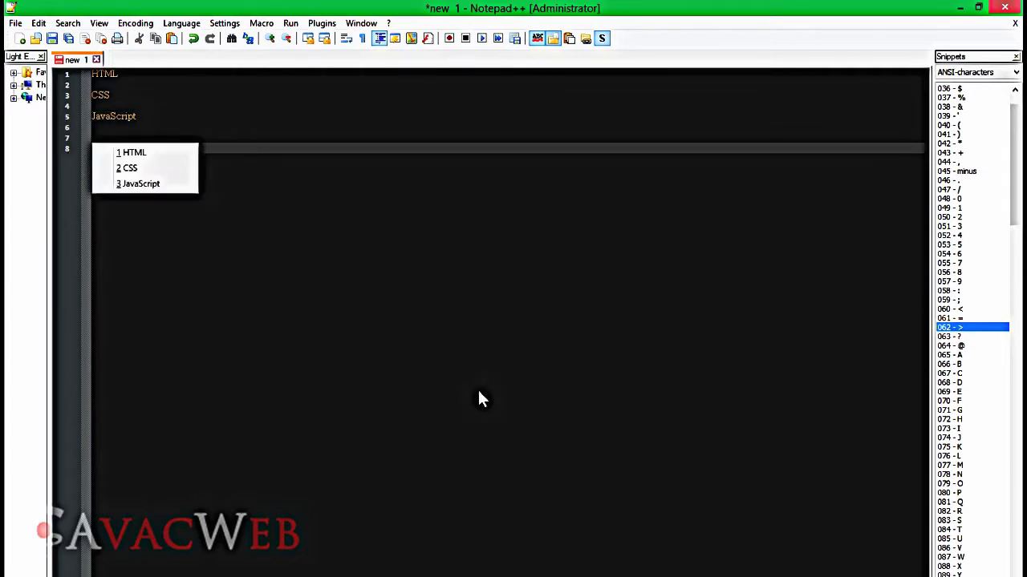
{"action": "left_click", "coordinate": [169, 183]}
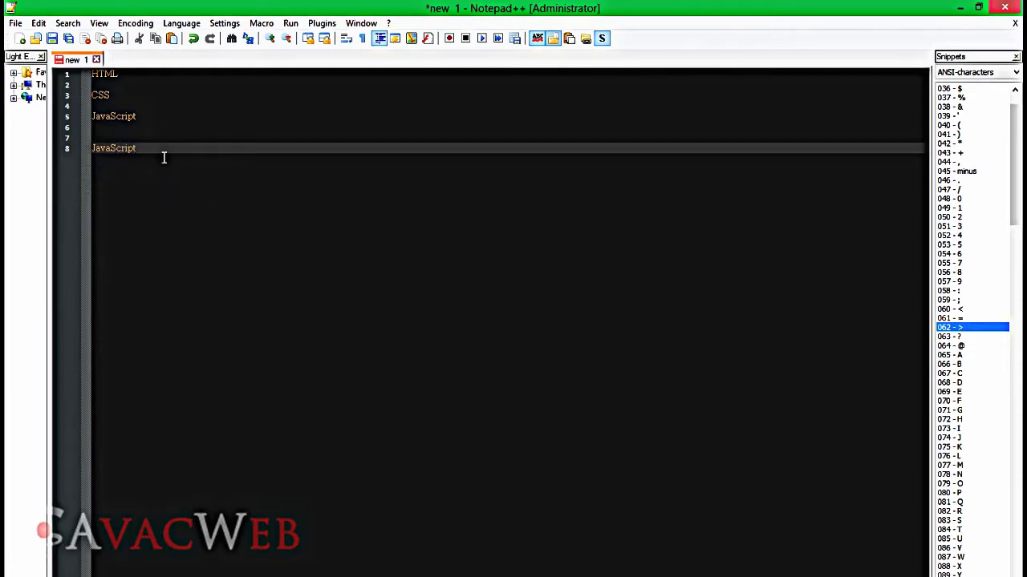
Add two new lines below the pasted JavaScript and paste the HTML entry there with MultiClipboard Paste.
{"action": "key", "text": "Return"}
{"action": "key", "text": "Return"}
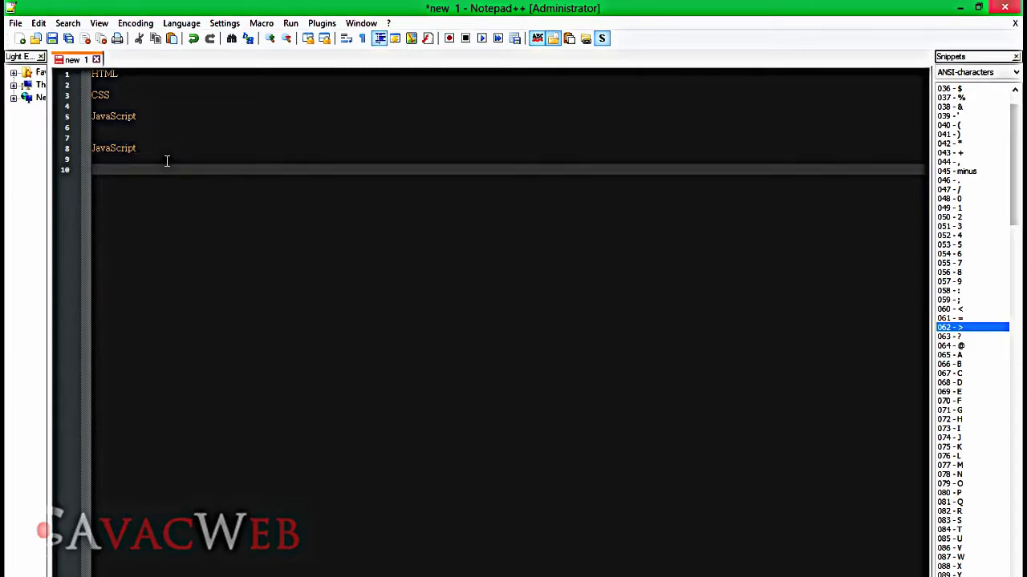
{"action": "key", "text": "ctrl+shift+v"}
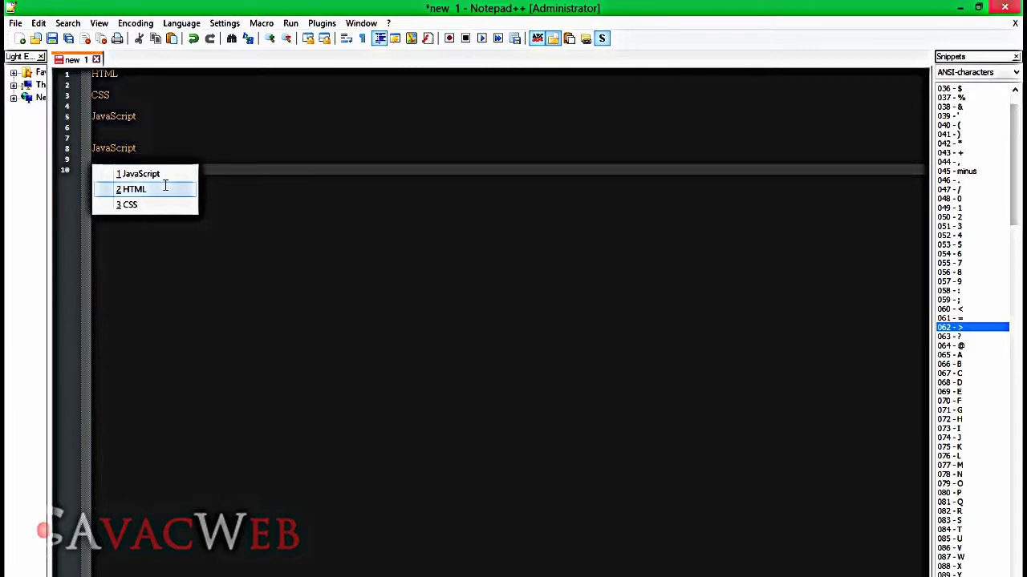
{"action": "left_click", "coordinate": [164, 187]}
Delete all the sample text from the document.
{"action": "key", "text": "ctrl+a"}
{"action": "key", "text": "Delete"}
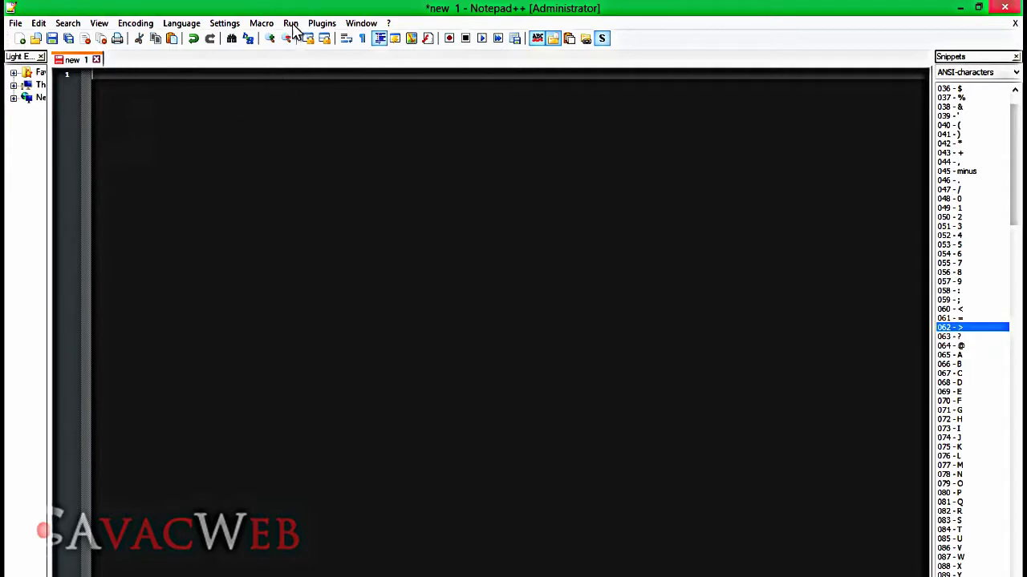
Turn on Autocomplete brackets for the XBrackets Lite plugin.
{"action": "left_click", "coordinate": [317, 26]}
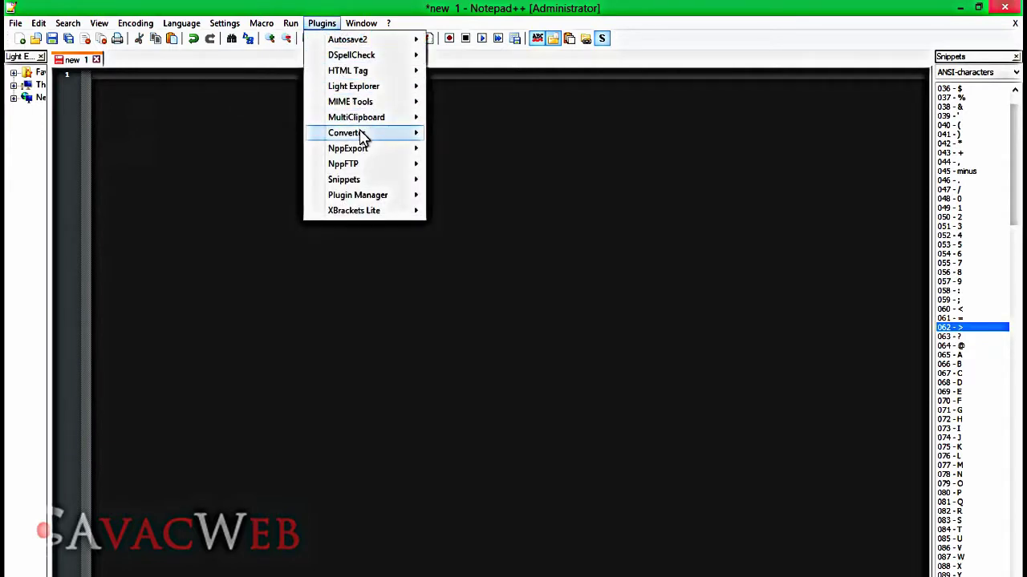
{"action": "mouse_move", "coordinate": [362, 137]}
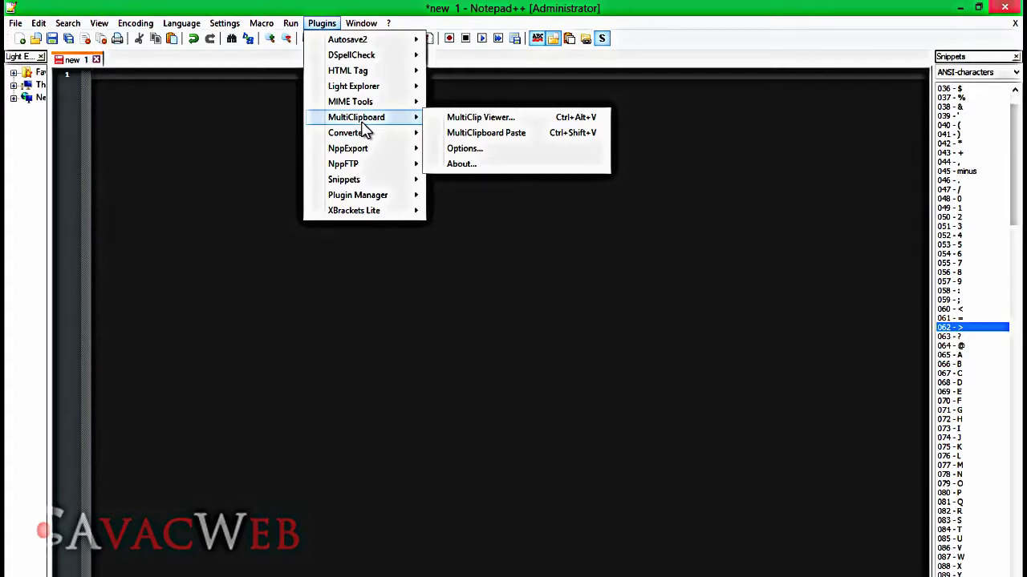
{"action": "mouse_move", "coordinate": [383, 186]}
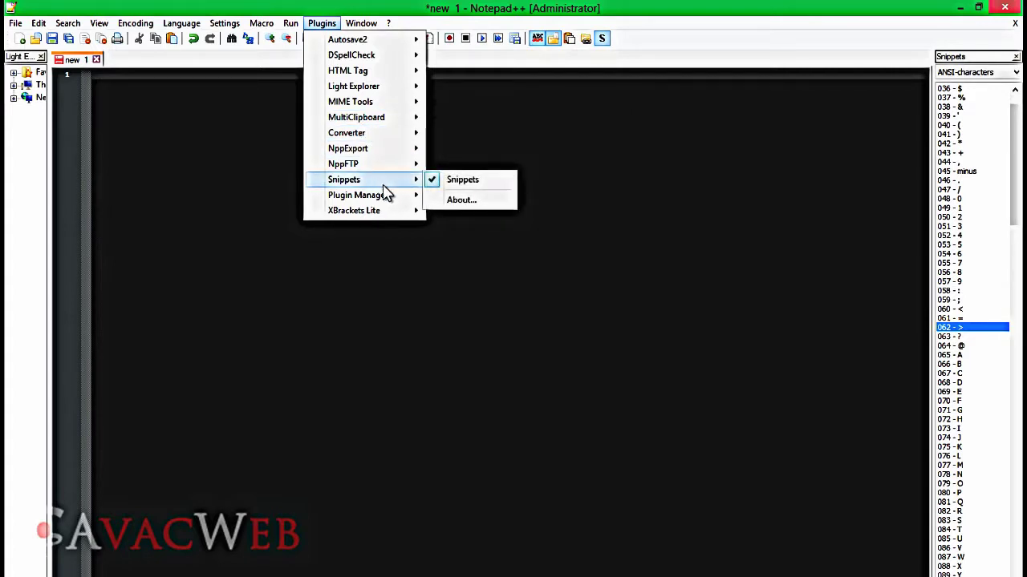
{"action": "mouse_move", "coordinate": [390, 211]}
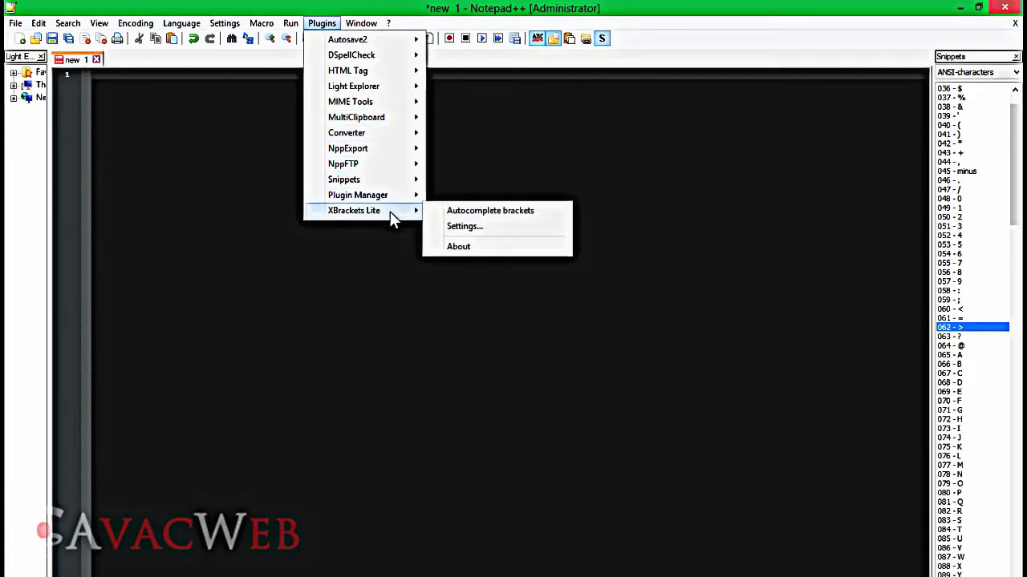
{"action": "left_click", "coordinate": [454, 212]}
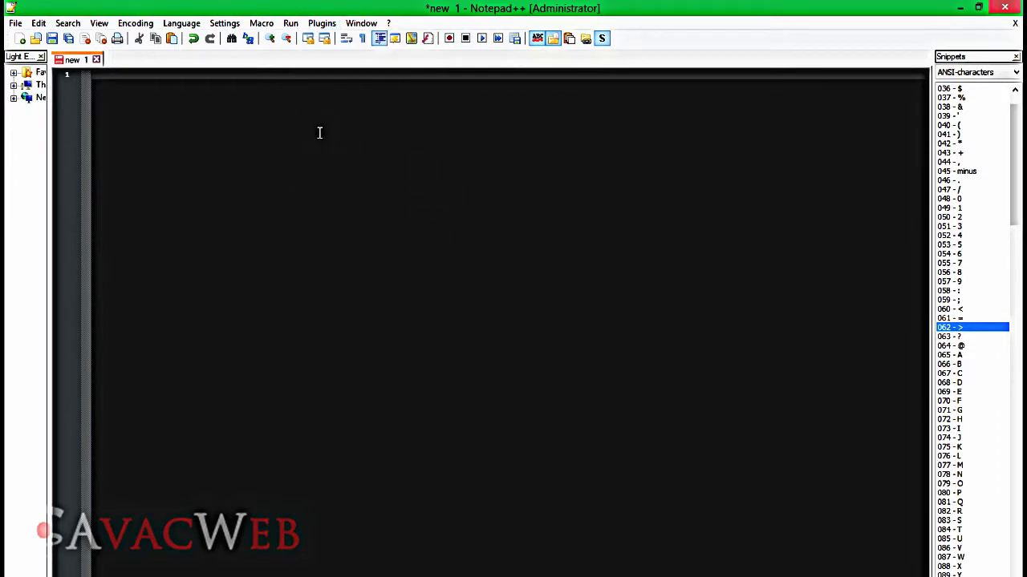
Set the document's language to JavaScript.
{"action": "left_click", "coordinate": [189, 29]}
{"action": "mouse_move", "coordinate": [248, 136]}
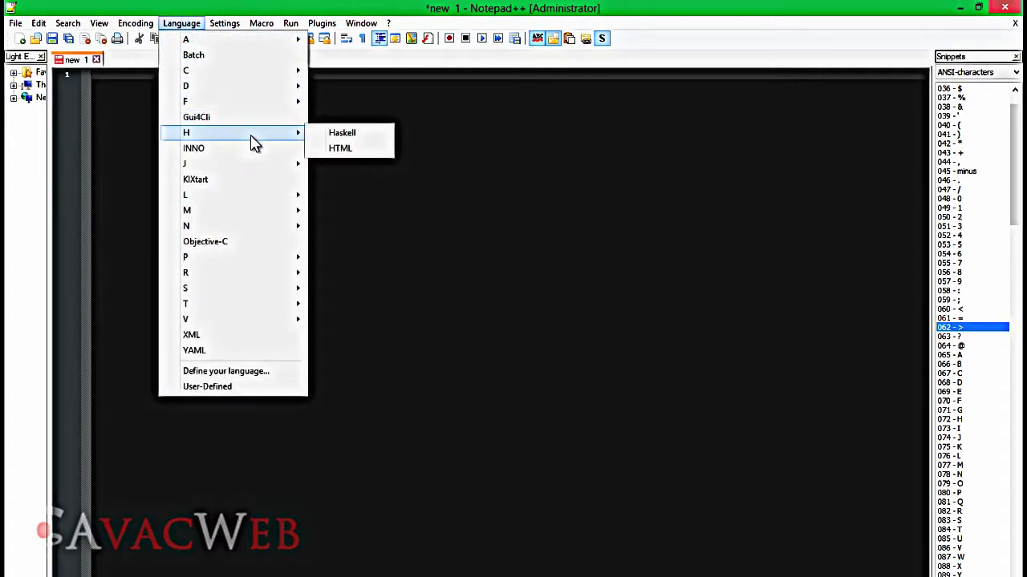
{"action": "mouse_move", "coordinate": [277, 167]}
{"action": "left_click", "coordinate": [348, 179]}
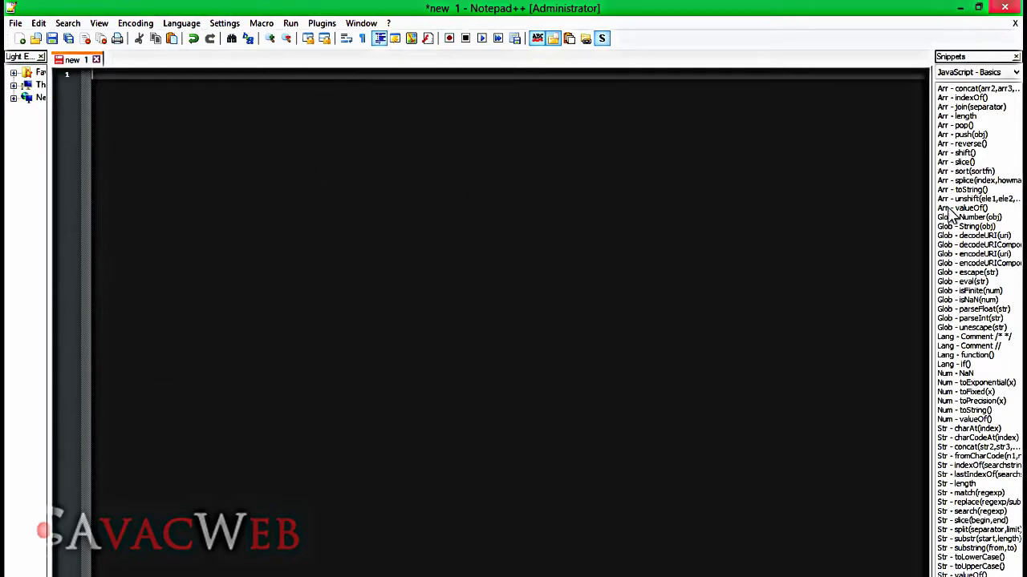
Widen the Snippets panel and browse the Templates, JavaScript - Date and JavaScript - Math snippet sets, ending on JavaScript - Basics.
{"action": "left_click_drag", "start_coordinate": [930, 220], "coordinate": [727, 223]}
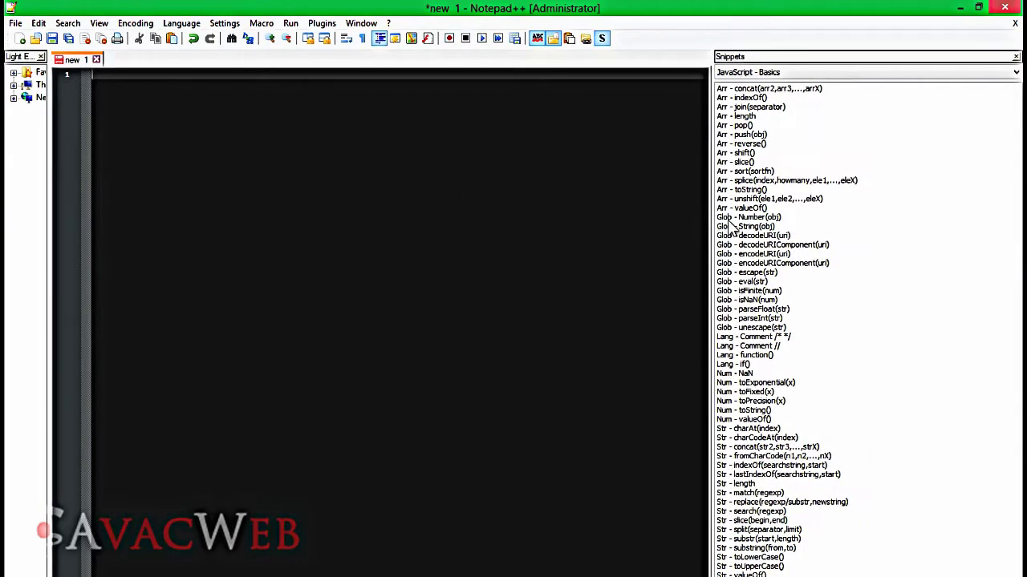
{"action": "left_click", "coordinate": [803, 73]}
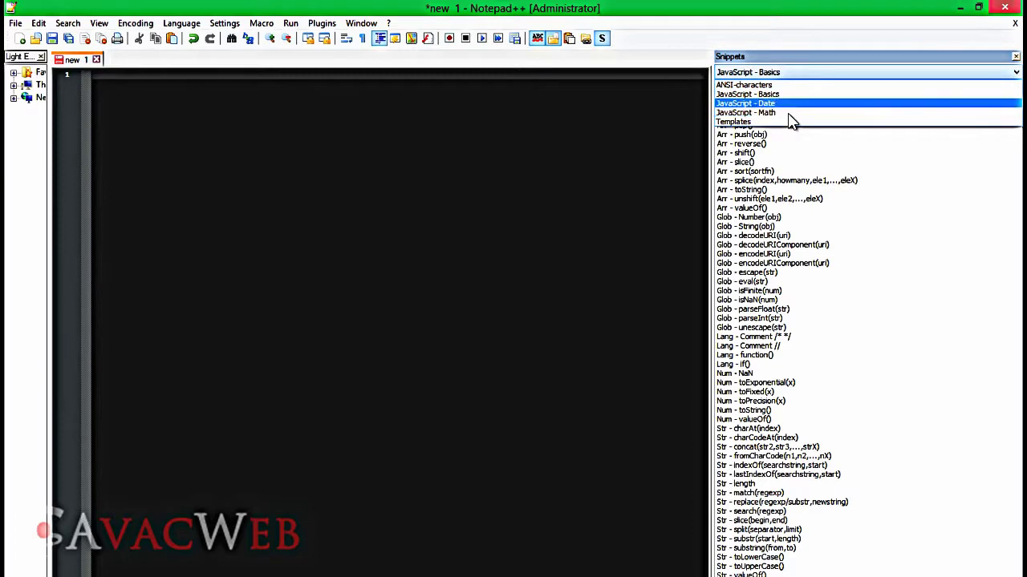
{"action": "left_click", "coordinate": [792, 121]}
{"action": "left_click", "coordinate": [789, 74]}
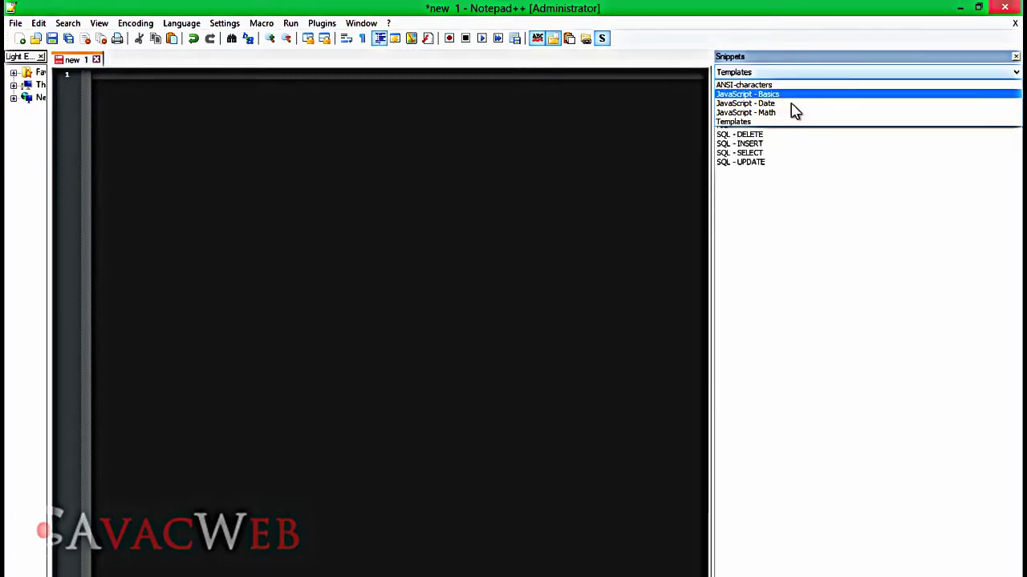
{"action": "left_click", "coordinate": [792, 104]}
{"action": "left_click", "coordinate": [798, 72]}
{"action": "left_click", "coordinate": [794, 112]}
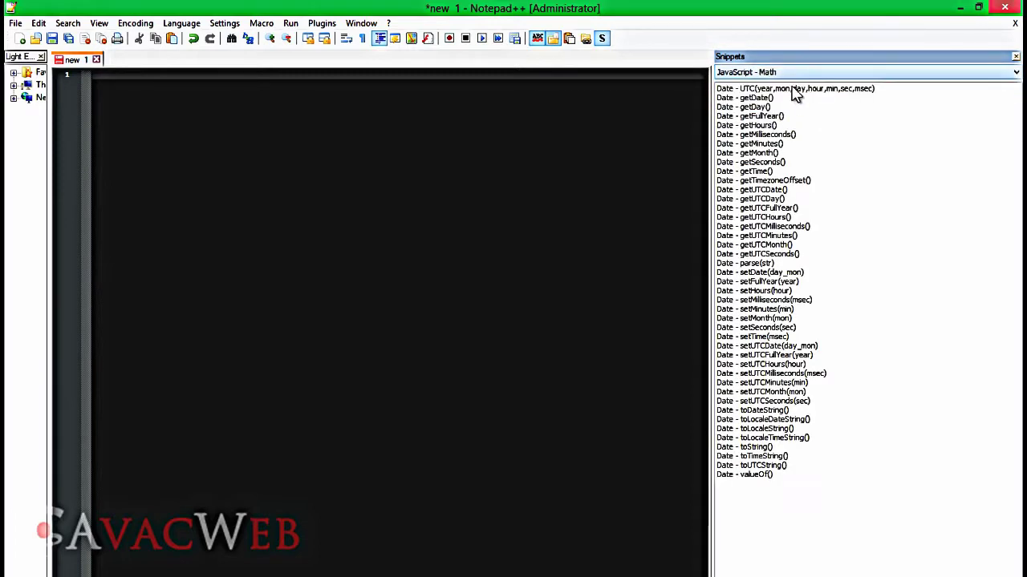
{"action": "left_click", "coordinate": [792, 72]}
{"action": "left_click", "coordinate": [793, 95]}
{"action": "scroll", "coordinate": [809, 200], "scroll_direction": "down", "scroll_amount": 3}
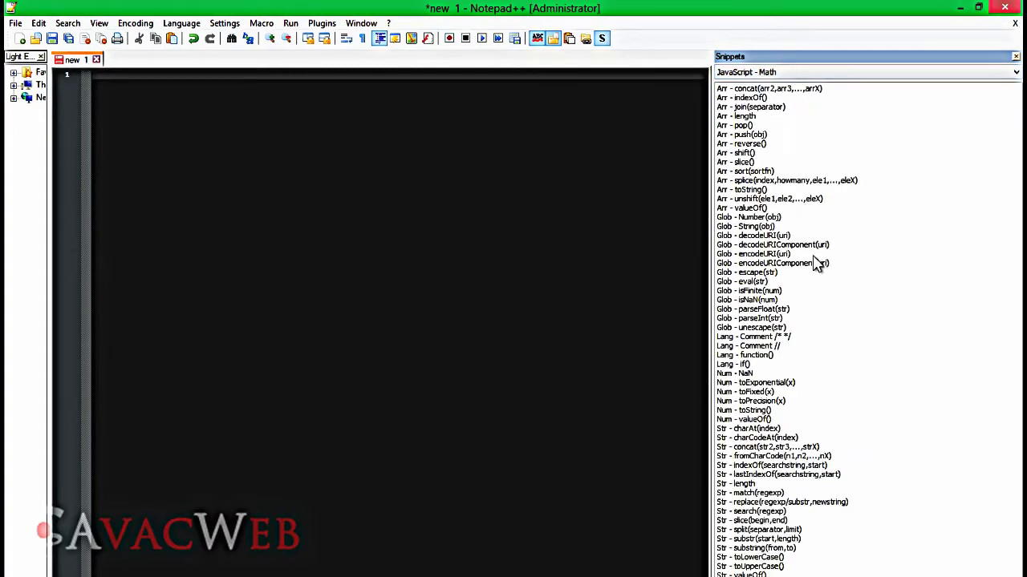
{"action": "left_click", "coordinate": [759, 73]}
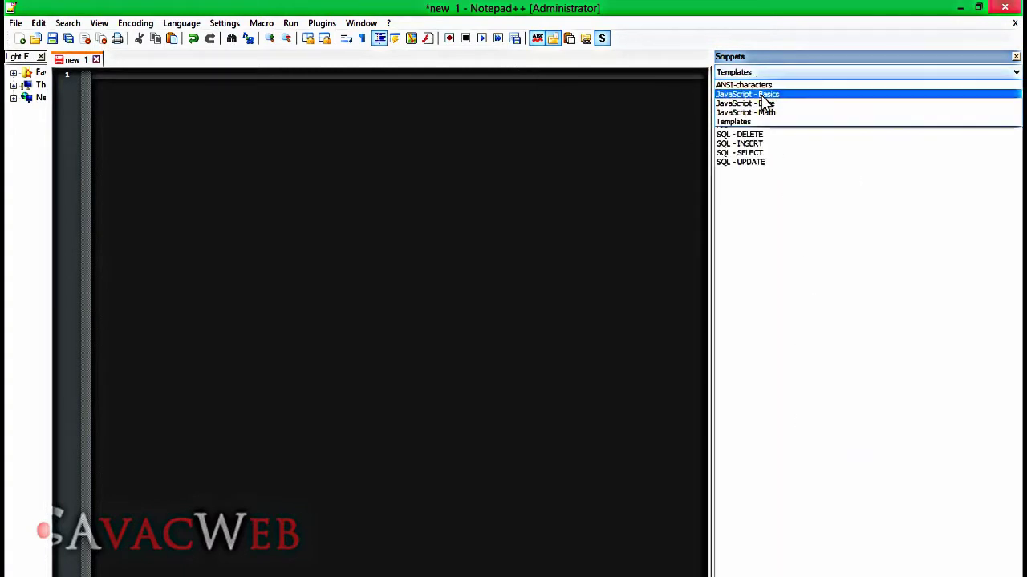
{"action": "left_click", "coordinate": [762, 101]}
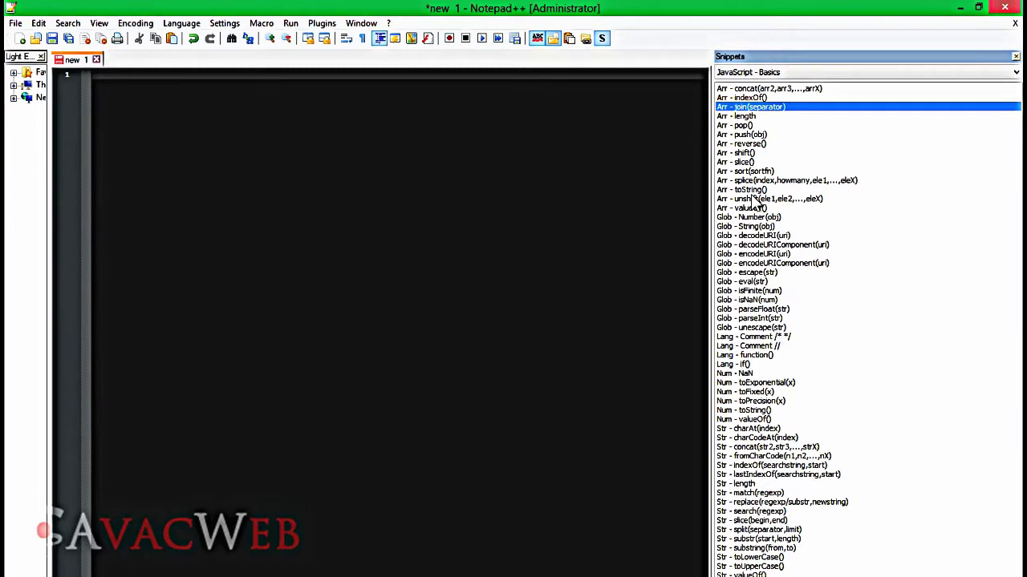
Write the keyword function on the first line of the empty document.
{"action": "left_click", "coordinate": [453, 174]}
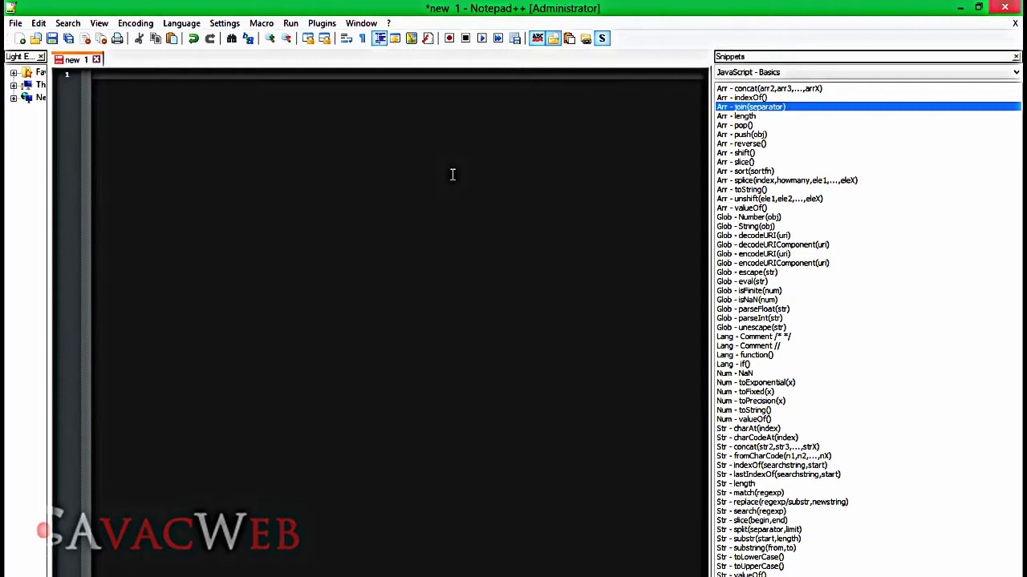
{"action": "type", "text": "function"}
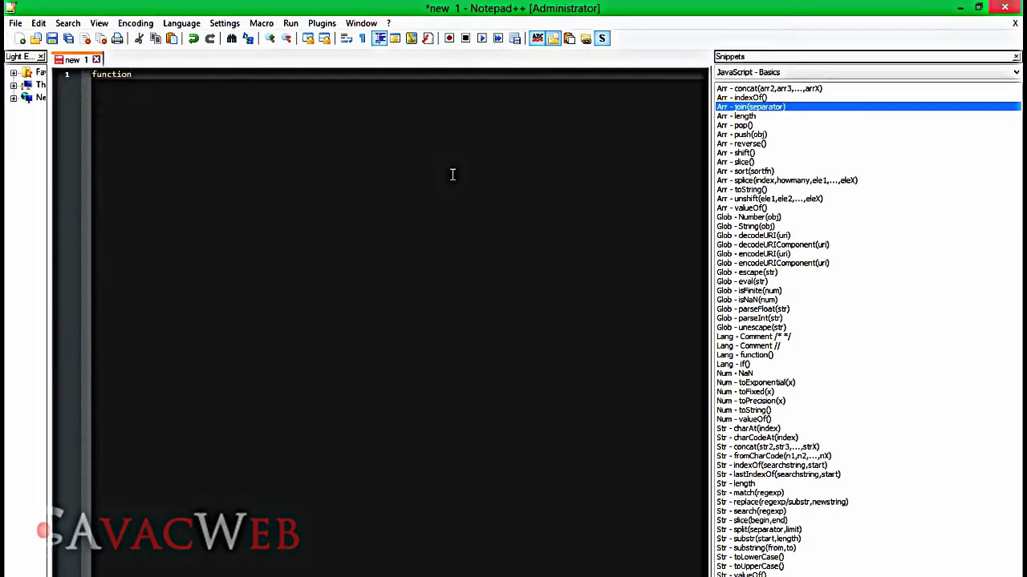